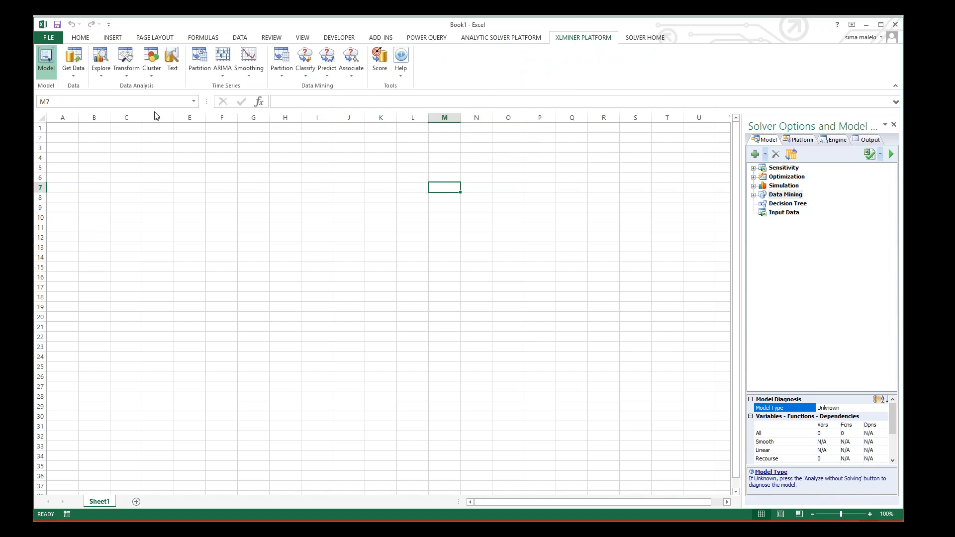
Hide the Solver Options and Model pane and show it again
{"action": "left_click", "coordinate": [45, 57]}
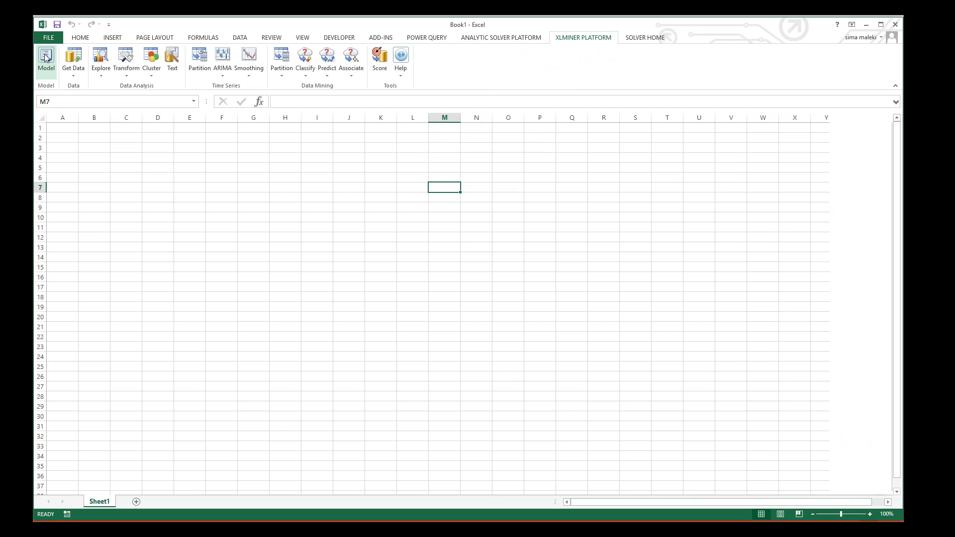
{"action": "left_click", "coordinate": [46, 58]}
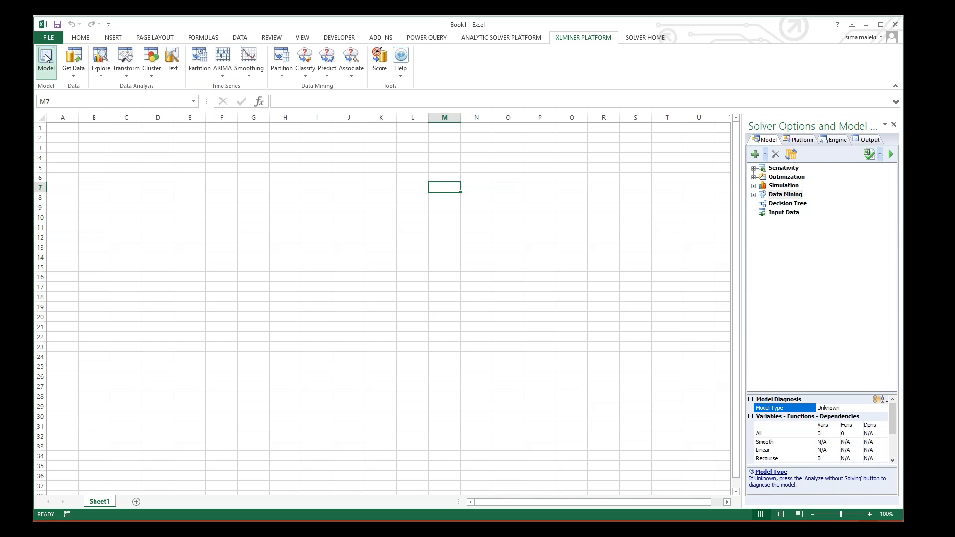
Check which data source types can be sampled from a database, and leave without connecting to one
{"action": "left_click", "coordinate": [78, 76]}
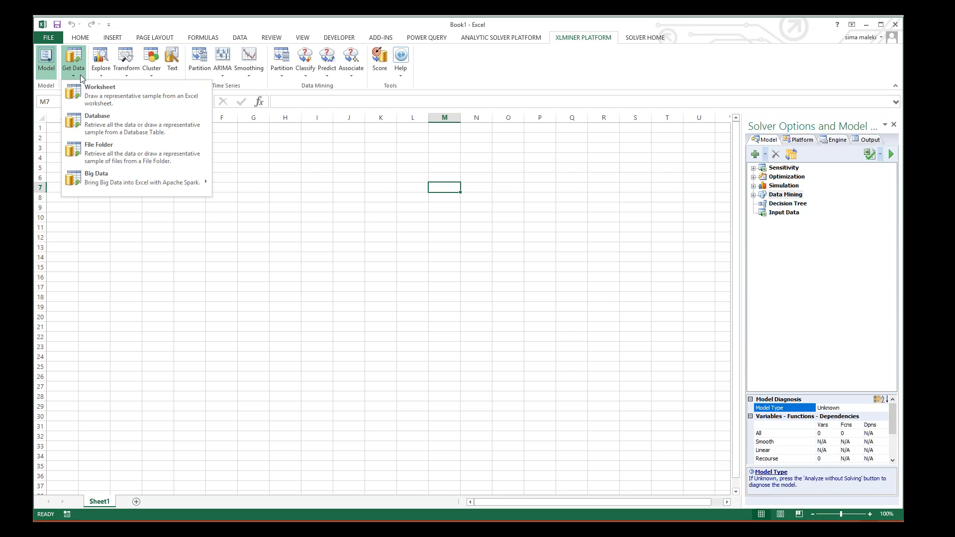
{"action": "left_click", "coordinate": [105, 129]}
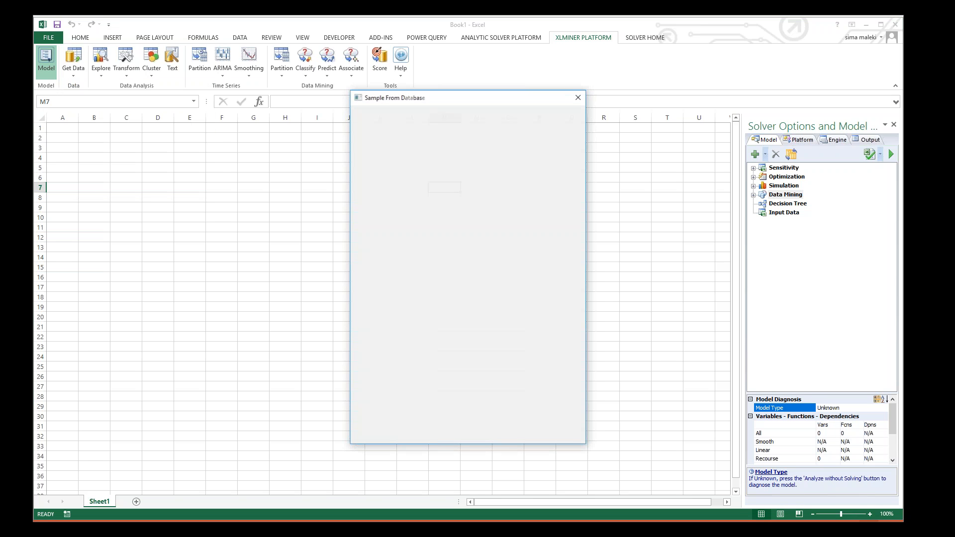
{"action": "left_click", "coordinate": [468, 124]}
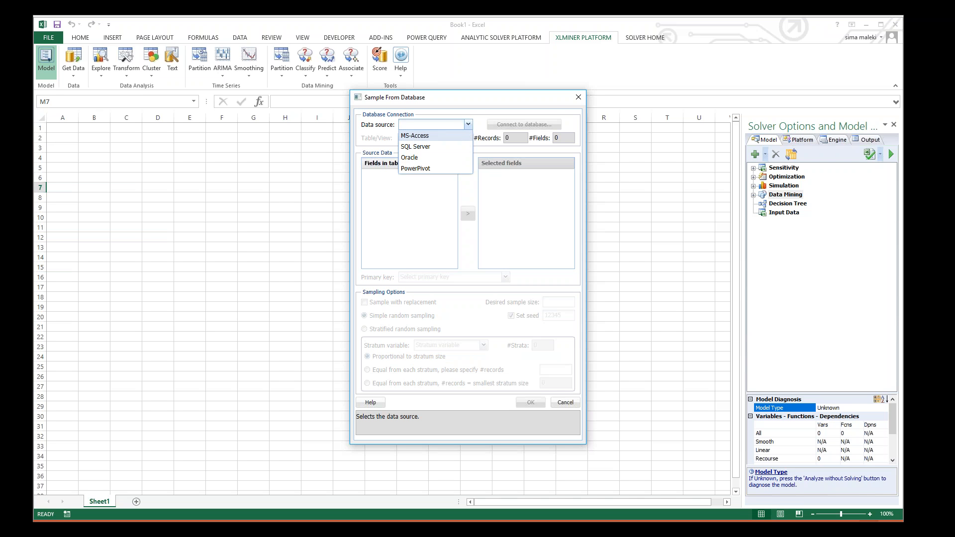
{"action": "left_click", "coordinate": [577, 98]}
Set up a big data sample from the Airline dataset, choosing to select individual variables instead of all of them
{"action": "left_click", "coordinate": [72, 75]}
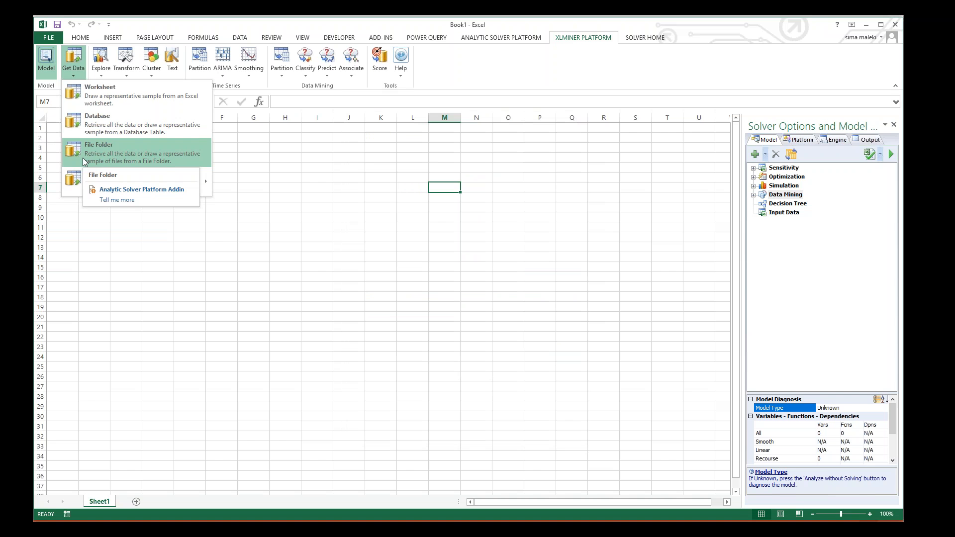
{"action": "mouse_move", "coordinate": [77, 174]}
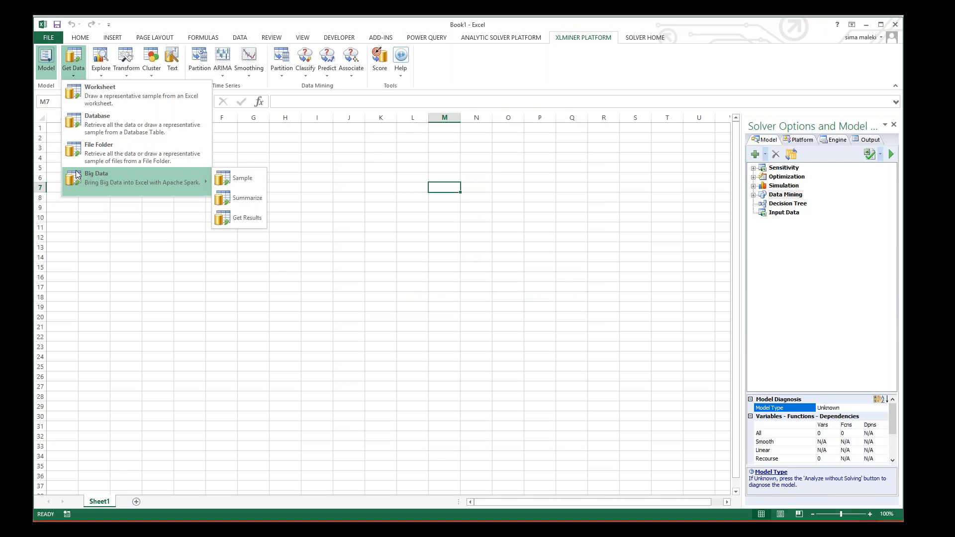
{"action": "left_click", "coordinate": [239, 178]}
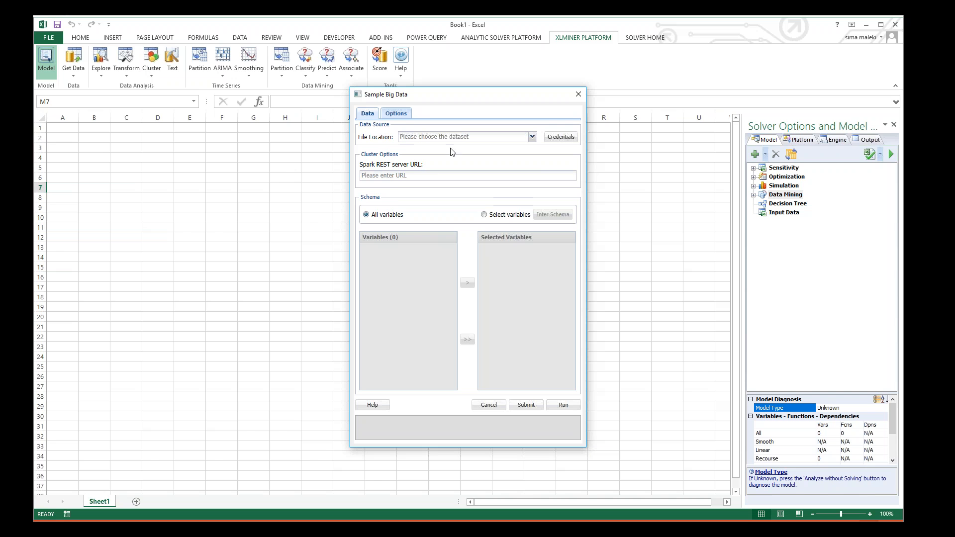
{"action": "left_click", "coordinate": [531, 136]}
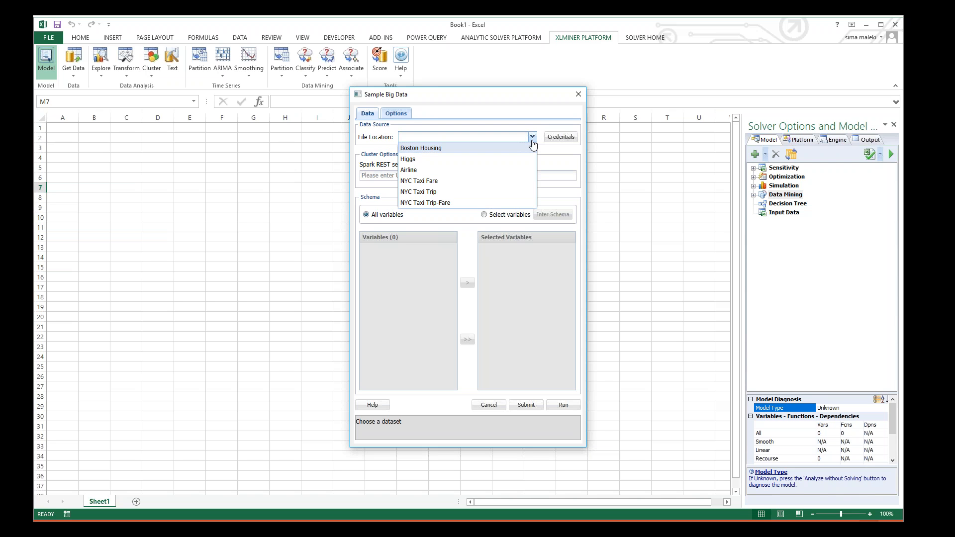
{"action": "left_click", "coordinate": [488, 169]}
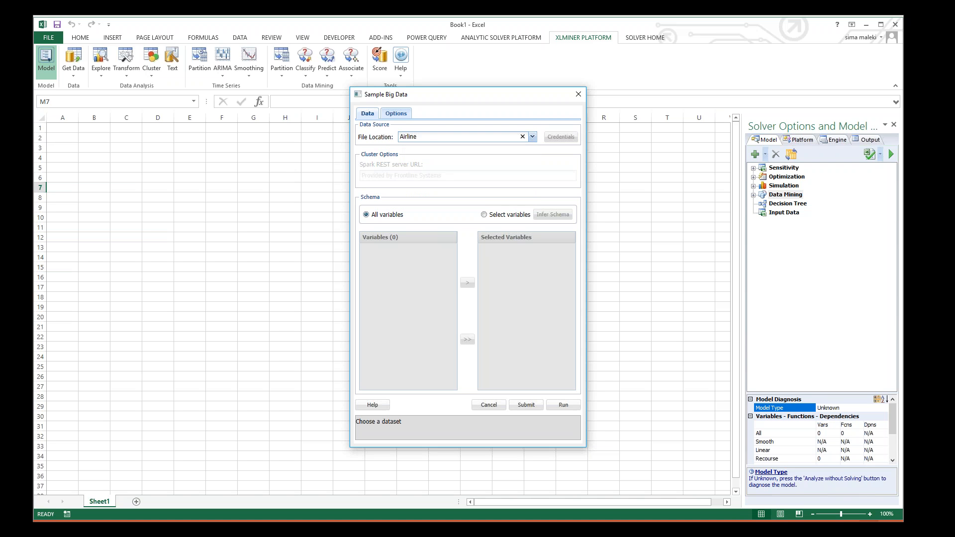
{"action": "left_click", "coordinate": [482, 214]}
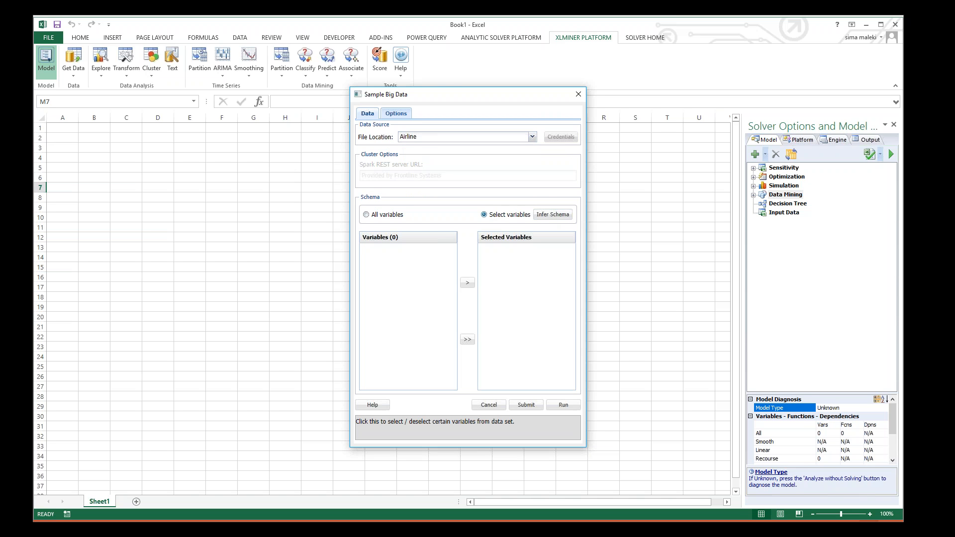
Check the sampling type and desired sample fraction in the big data sampling options, then return to the data settings
{"action": "left_click", "coordinate": [396, 114]}
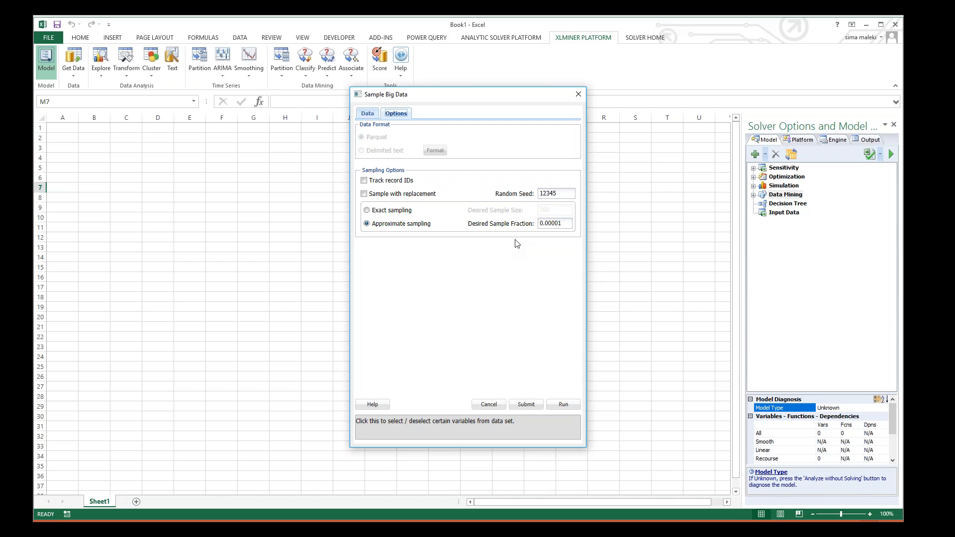
{"action": "left_click", "coordinate": [541, 223]}
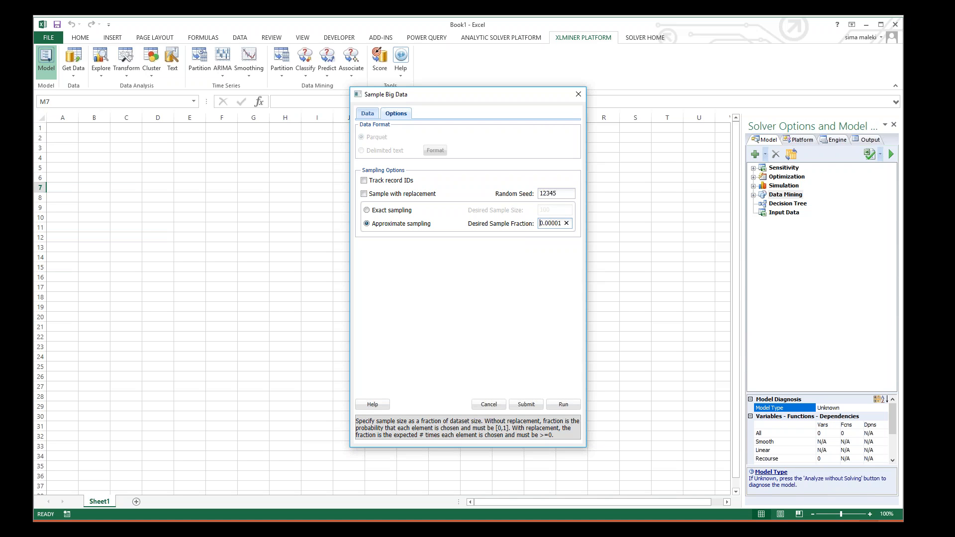
{"action": "left_click", "coordinate": [363, 118]}
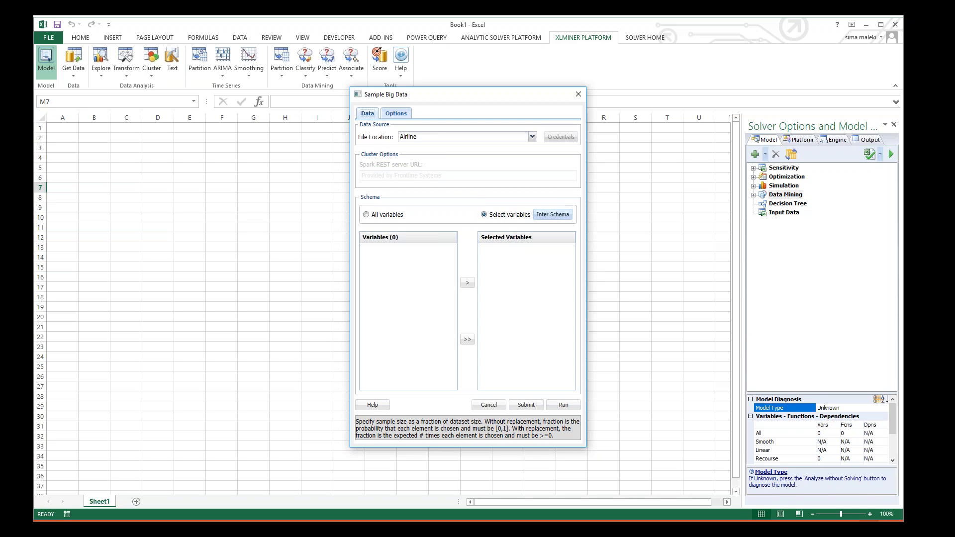
Infer the Airline schema and add DayofMonth, DayOfWeek and DepTime to the selected variables
{"action": "left_click", "coordinate": [553, 214]}
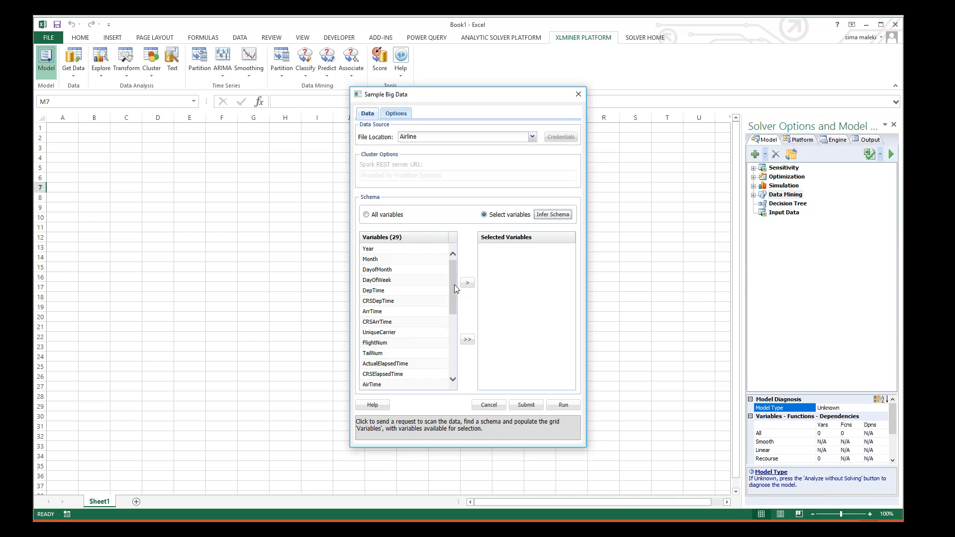
{"action": "left_click_drag", "start_coordinate": [454, 284], "coordinate": [411, 293]}
{"action": "left_click", "coordinate": [423, 274]}
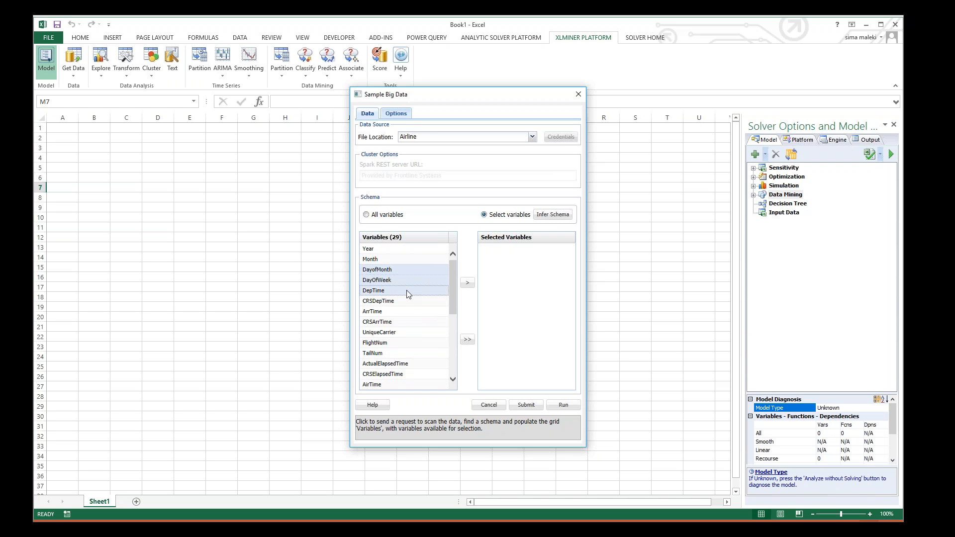
{"action": "left_click", "coordinate": [467, 283]}
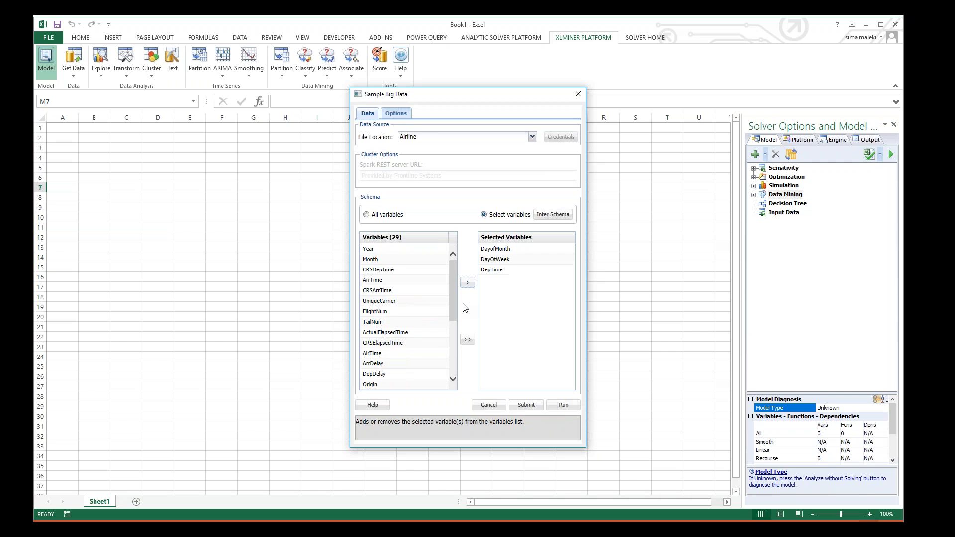
Run the big data sampling and look through the sampled records and summary in its output sheet
{"action": "left_click", "coordinate": [563, 405]}
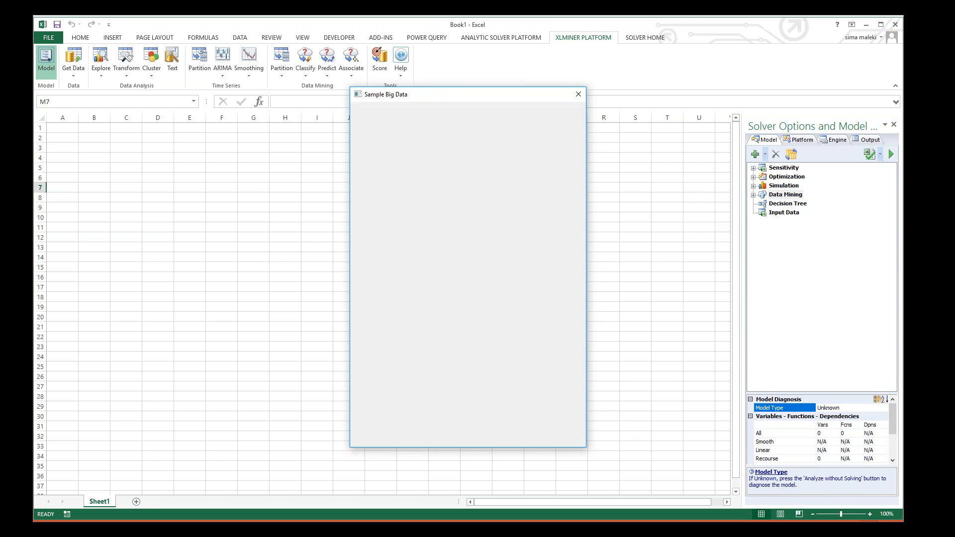
{"action": "scroll", "coordinate": [388, 309], "scroll_direction": "down", "scroll_amount": 15}
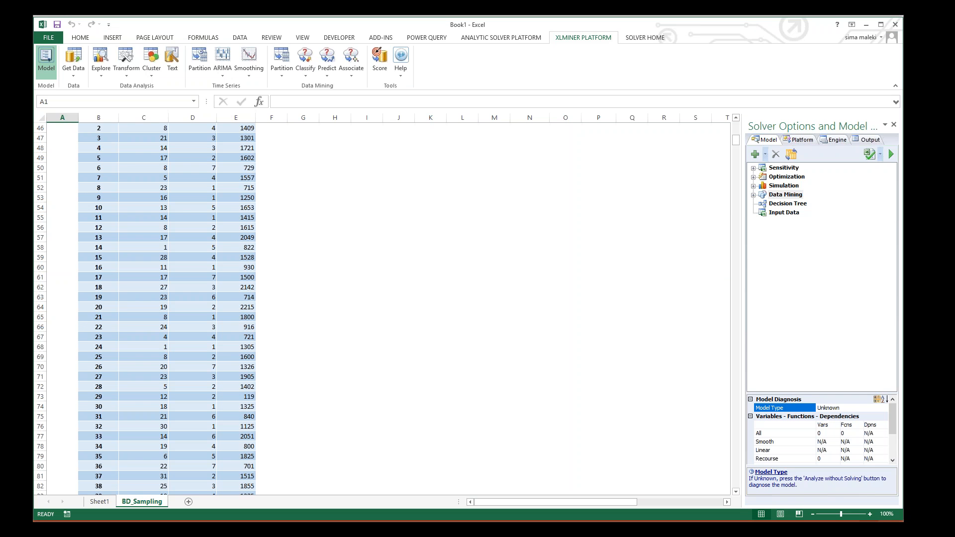
{"action": "scroll", "coordinate": [533, 390], "scroll_direction": "up", "scroll_amount": 15}
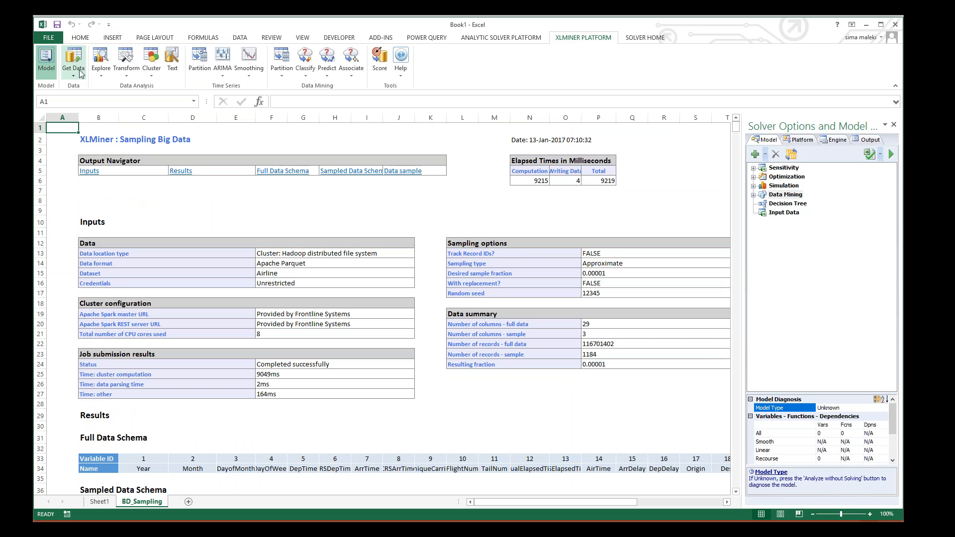
Review the chart types offered by the Chart Wizard and cancel without creating a chart
{"action": "left_click", "coordinate": [107, 74]}
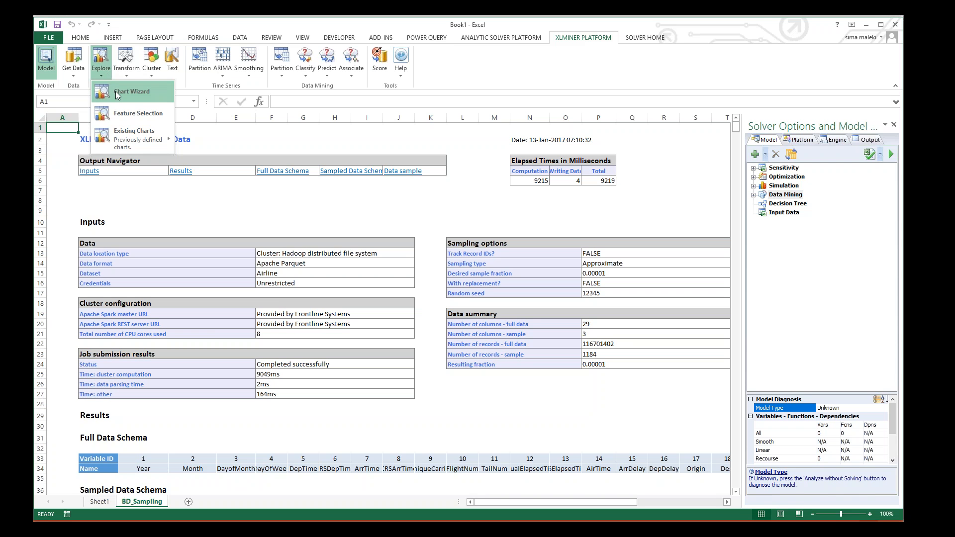
{"action": "left_click", "coordinate": [117, 95]}
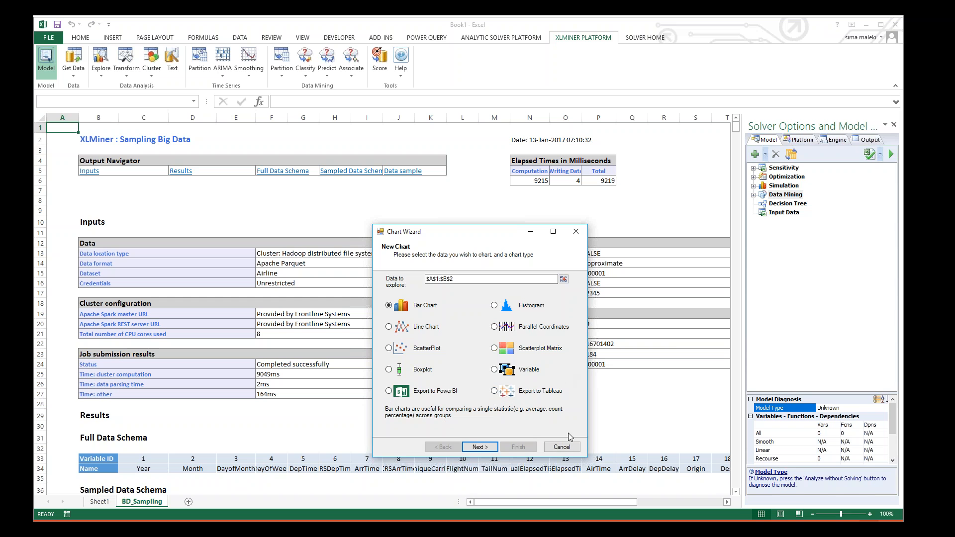
{"action": "left_click", "coordinate": [562, 446]}
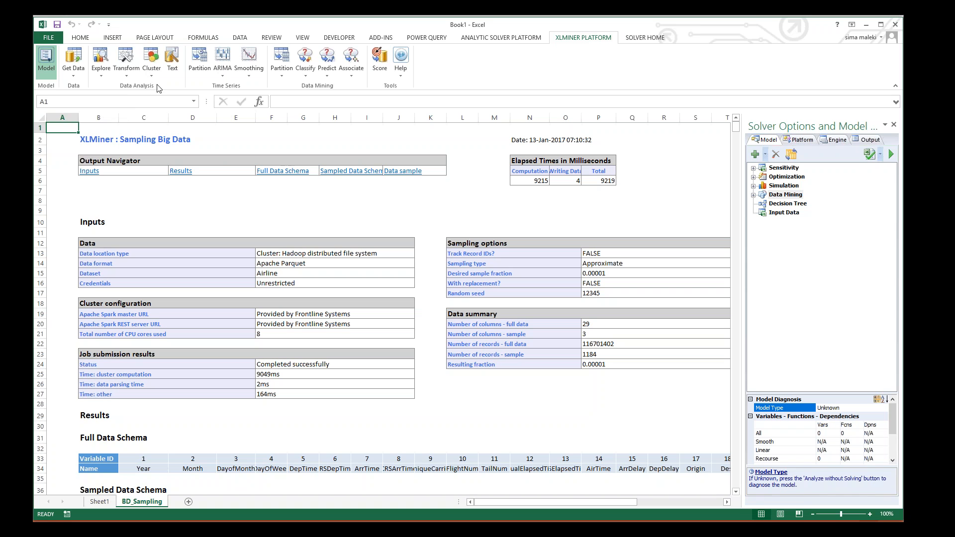
Review the continuous and categorical data transformation options and the time series smoothing methods, including the Holt-Winters variants
{"action": "left_click", "coordinate": [133, 78]}
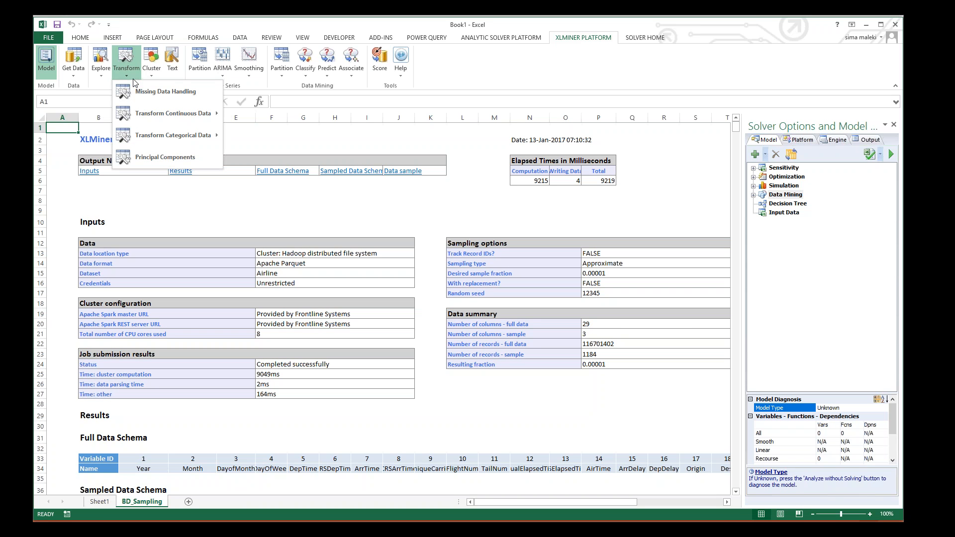
{"action": "mouse_move", "coordinate": [134, 119]}
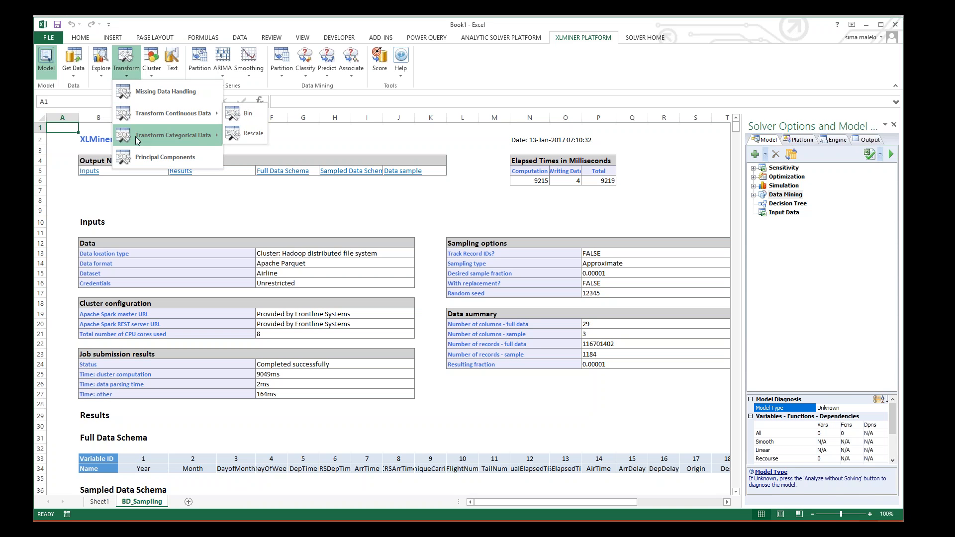
{"action": "mouse_move", "coordinate": [135, 136]}
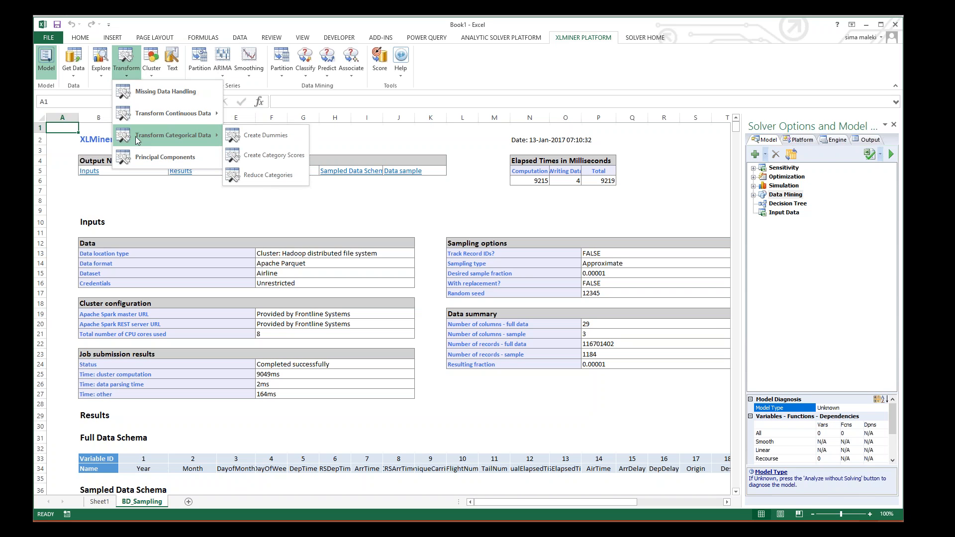
{"action": "left_click", "coordinate": [92, 90]}
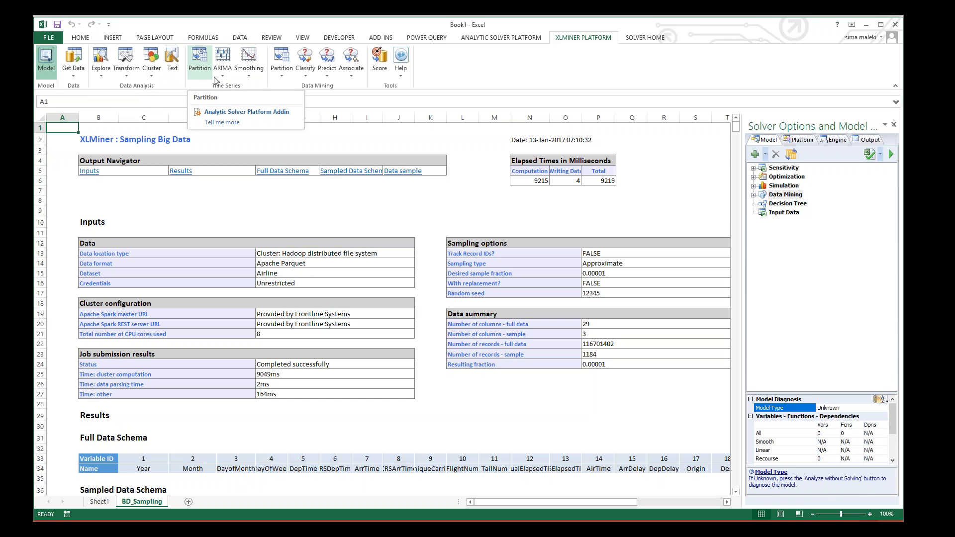
{"action": "left_click", "coordinate": [257, 81]}
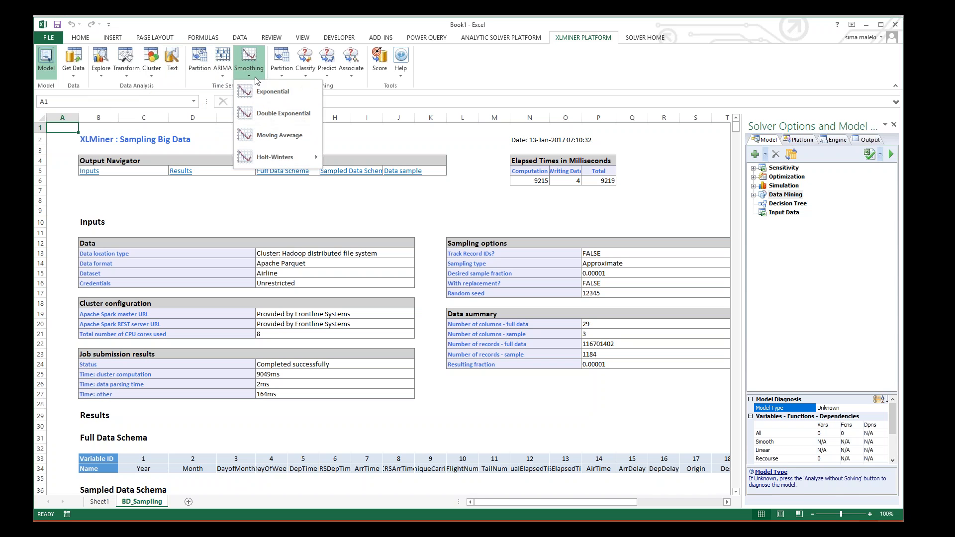
{"action": "mouse_move", "coordinate": [281, 152]}
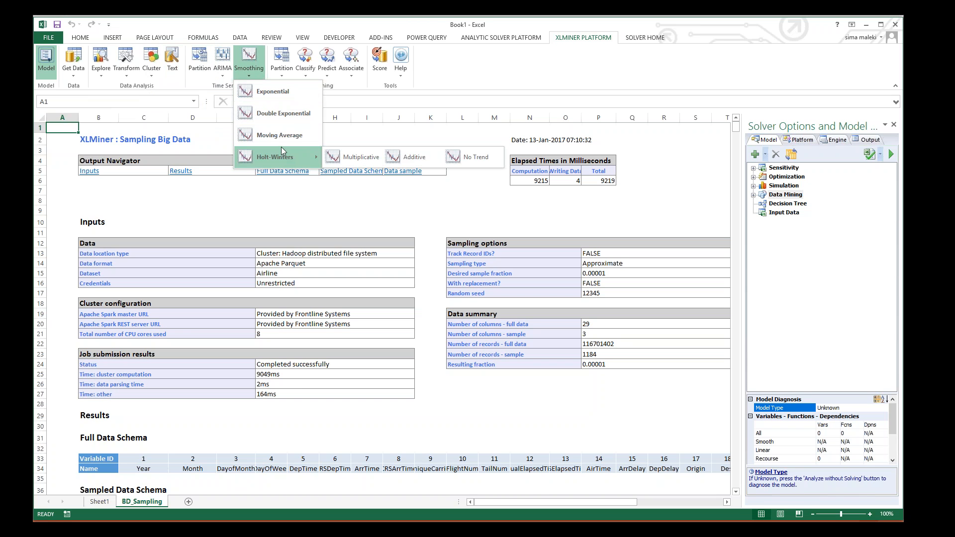
{"action": "left_click", "coordinate": [197, 86]}
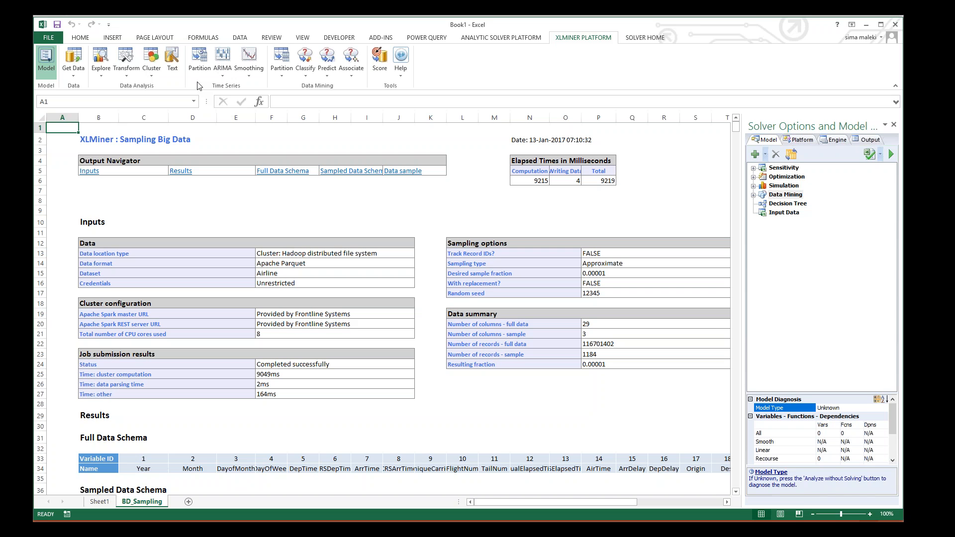
Review the data mining partition, classification and prediction methods, including the regression tree and classification tree variants
{"action": "left_click", "coordinate": [280, 77]}
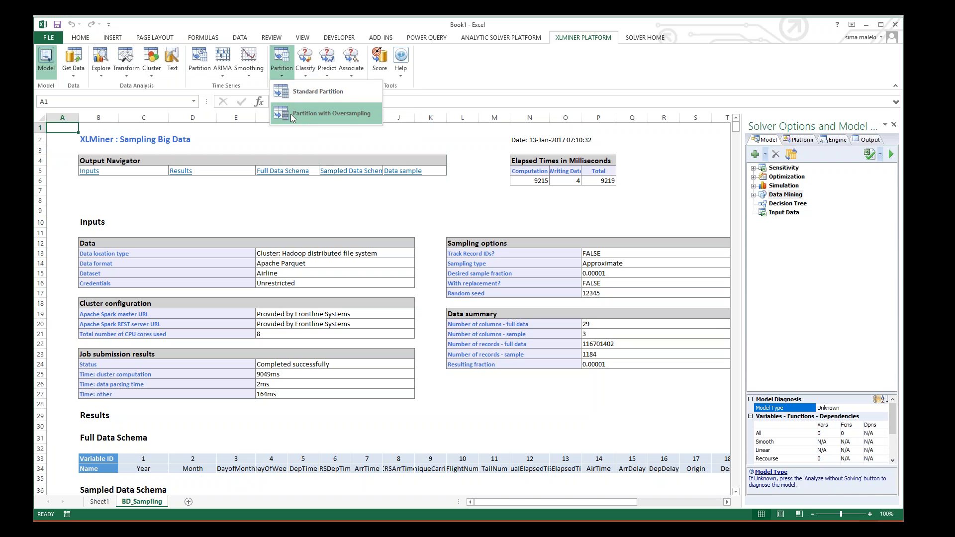
{"action": "left_click", "coordinate": [481, 73]}
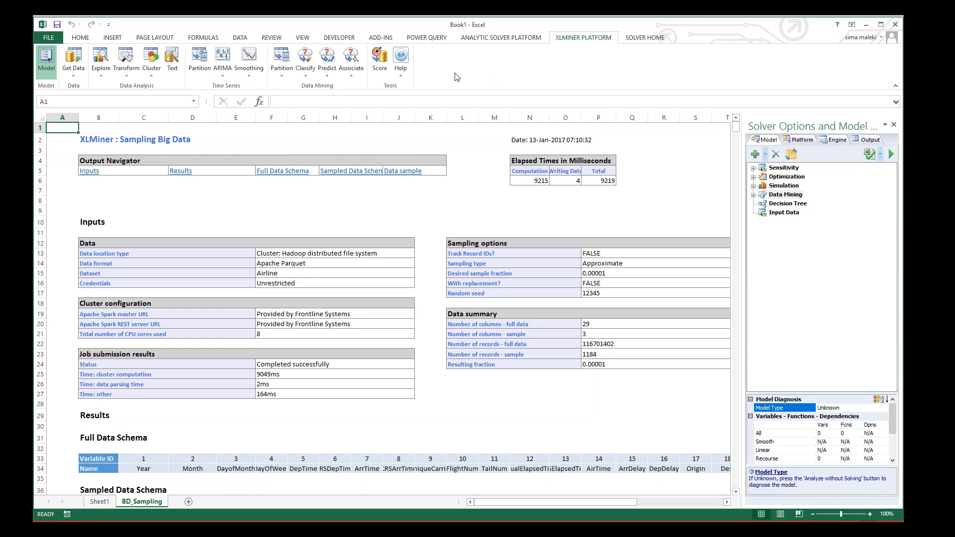
{"action": "left_click", "coordinate": [312, 81]}
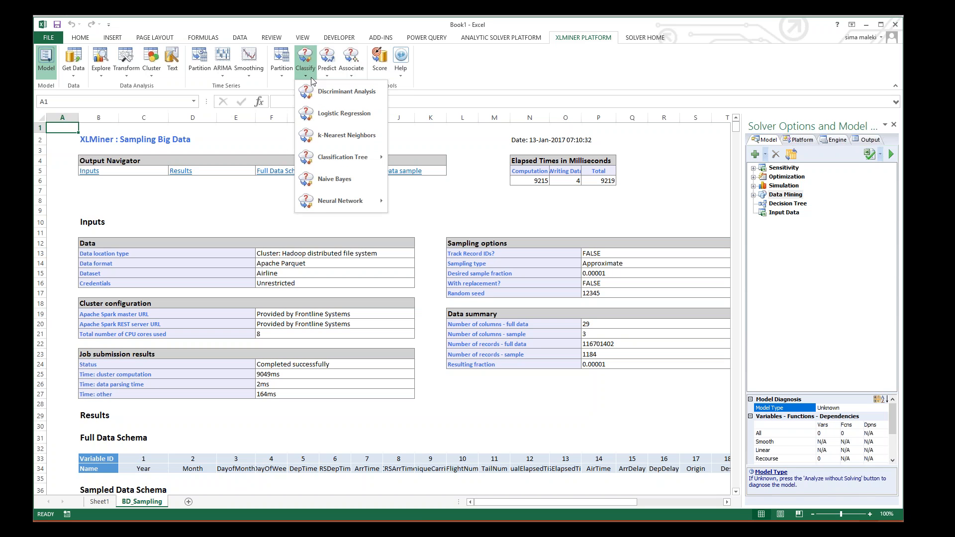
{"action": "left_click", "coordinate": [327, 78]}
{"action": "left_click", "coordinate": [327, 77]}
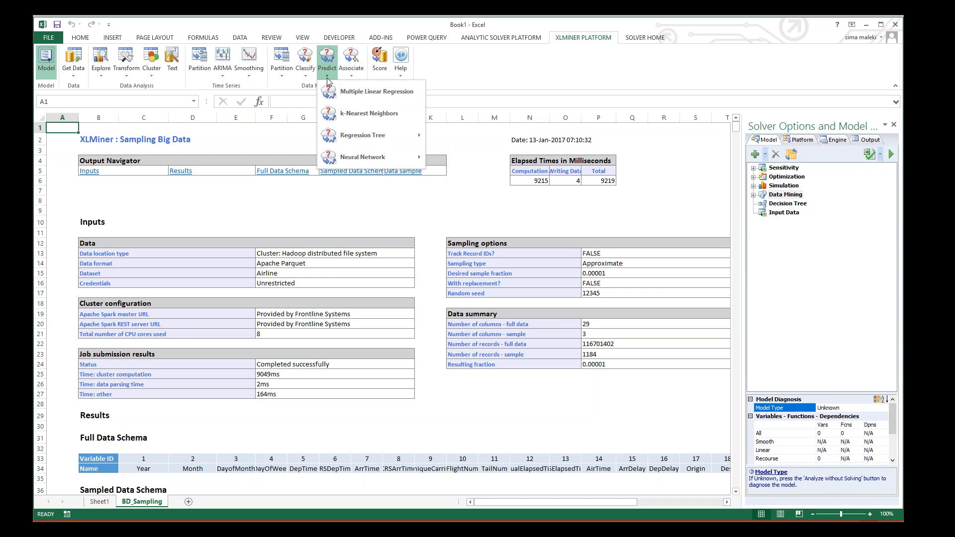
{"action": "mouse_move", "coordinate": [342, 142]}
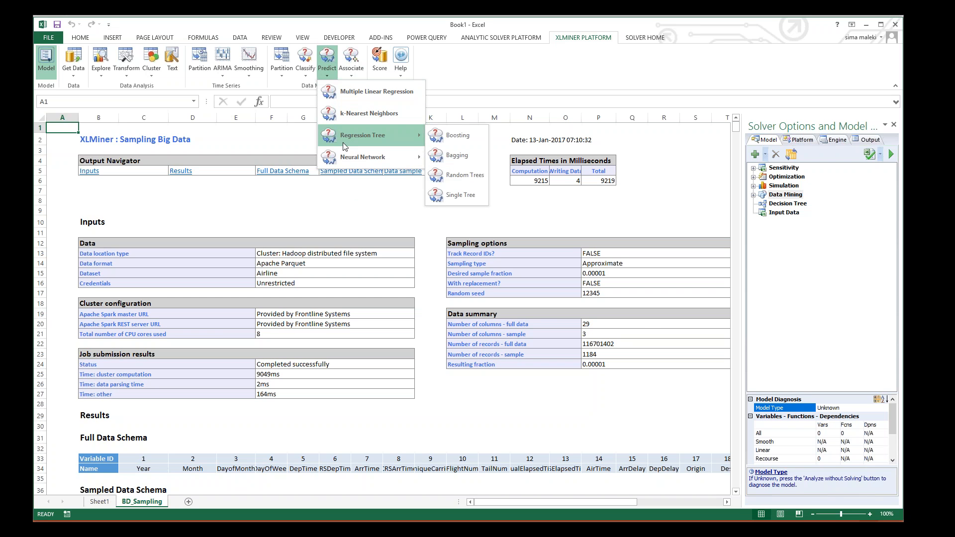
{"action": "left_click", "coordinate": [309, 78]}
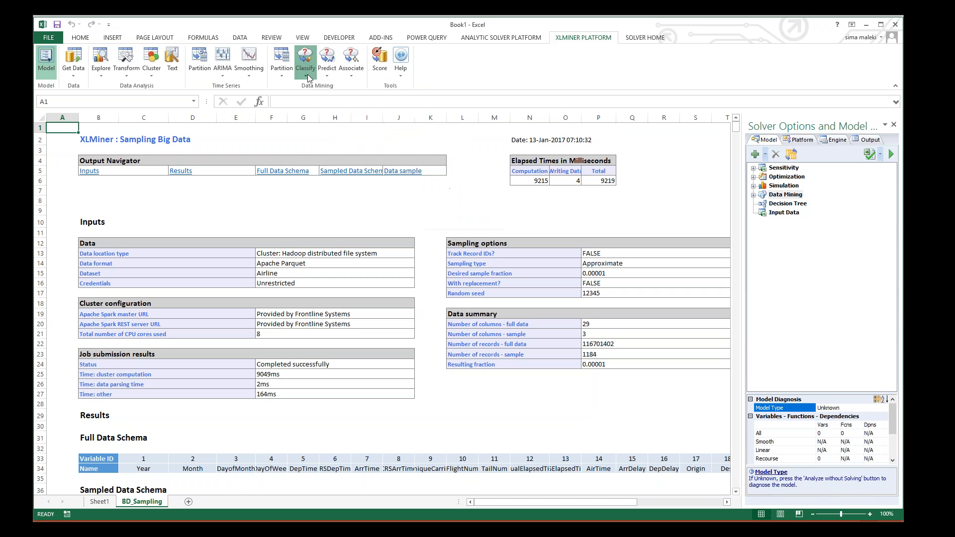
{"action": "left_click", "coordinate": [310, 78]}
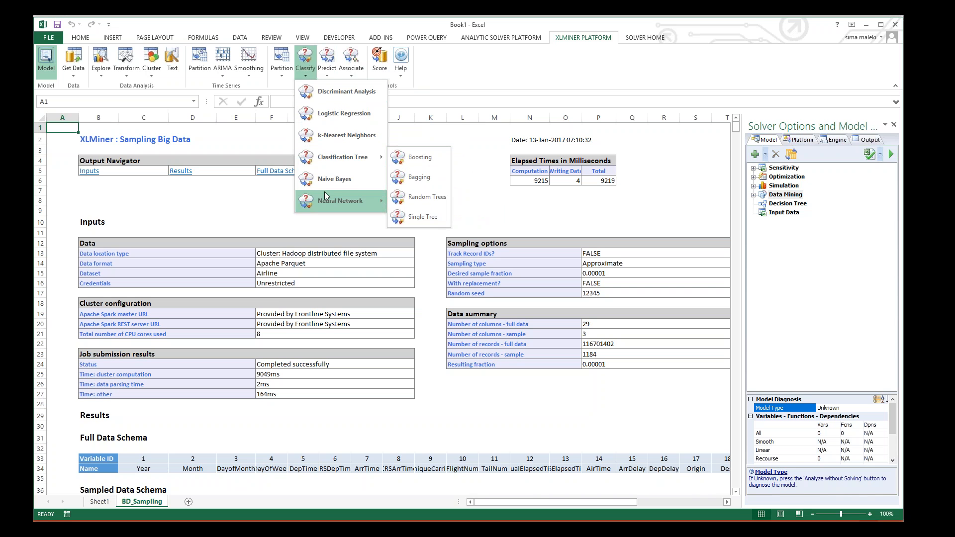
{"action": "left_click", "coordinate": [506, 74]}
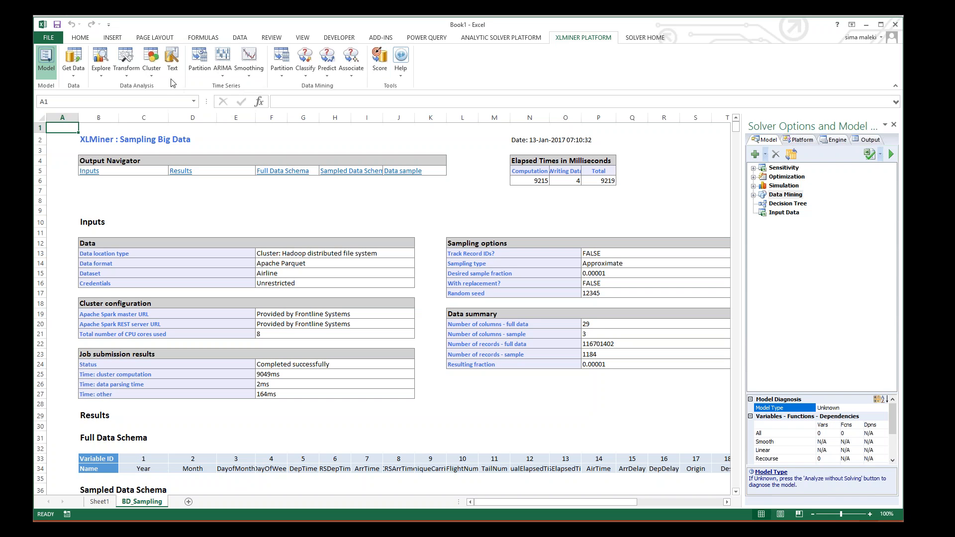
Review the unsupervised learning tools: the clustering methods, association rules and principal components
{"action": "left_click", "coordinate": [155, 76]}
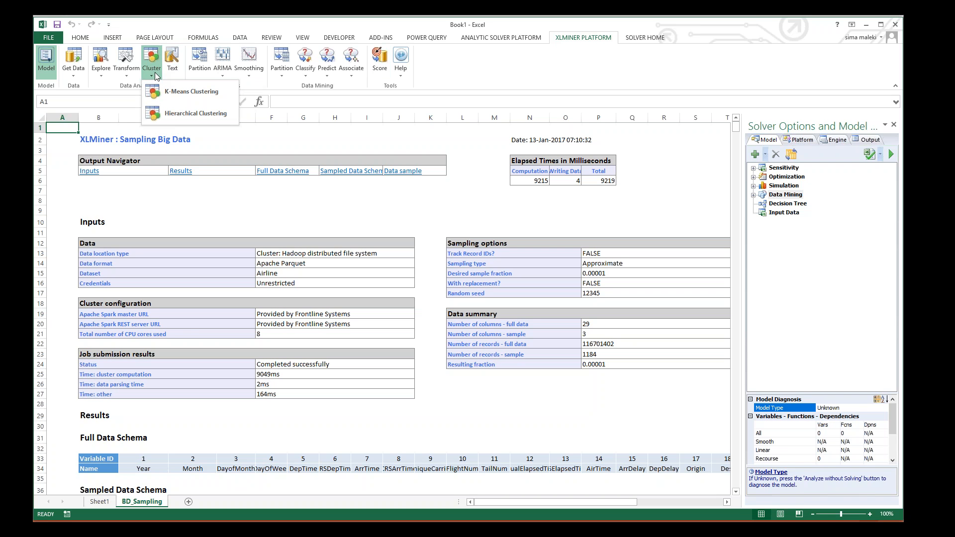
{"action": "left_click", "coordinate": [351, 72]}
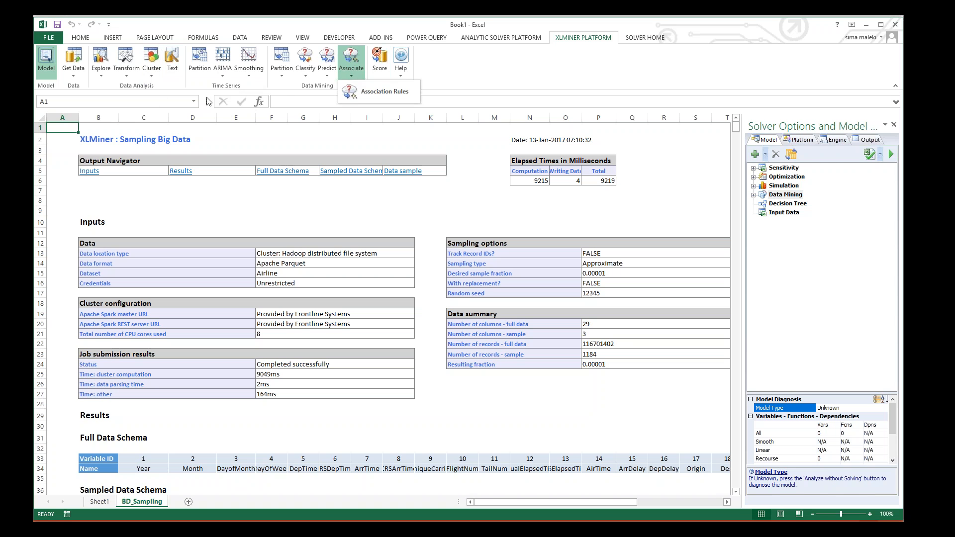
{"action": "left_click", "coordinate": [128, 75]}
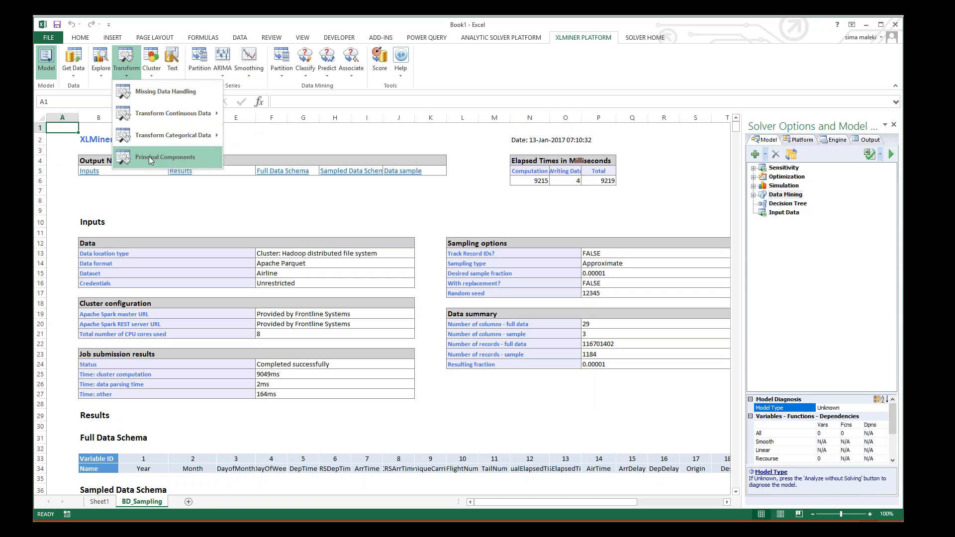
{"action": "left_click", "coordinate": [115, 75]}
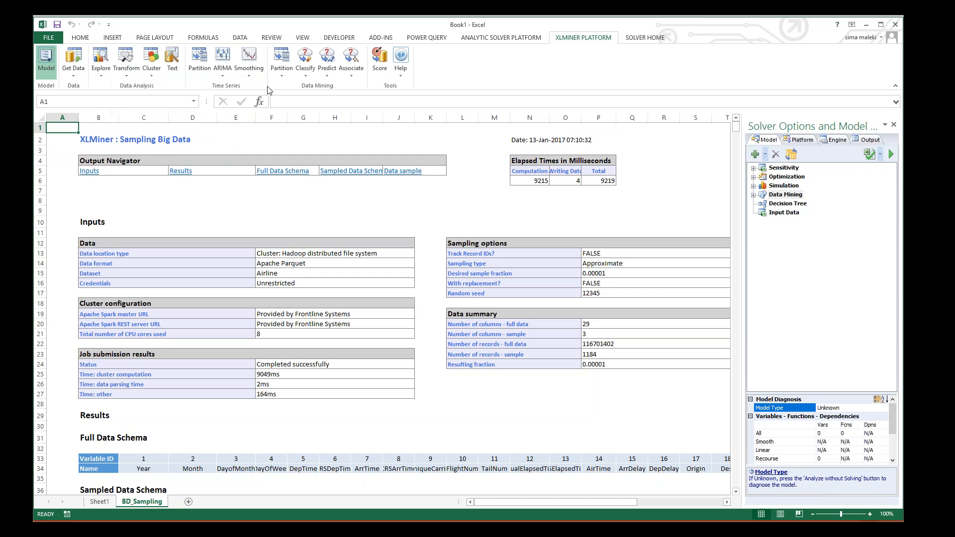
{"action": "left_click", "coordinate": [115, 74]}
{"action": "left_click", "coordinate": [449, 73]}
Review the XLMiner help resources and open the Frontline example models overview workbook
{"action": "left_click", "coordinate": [401, 75]}
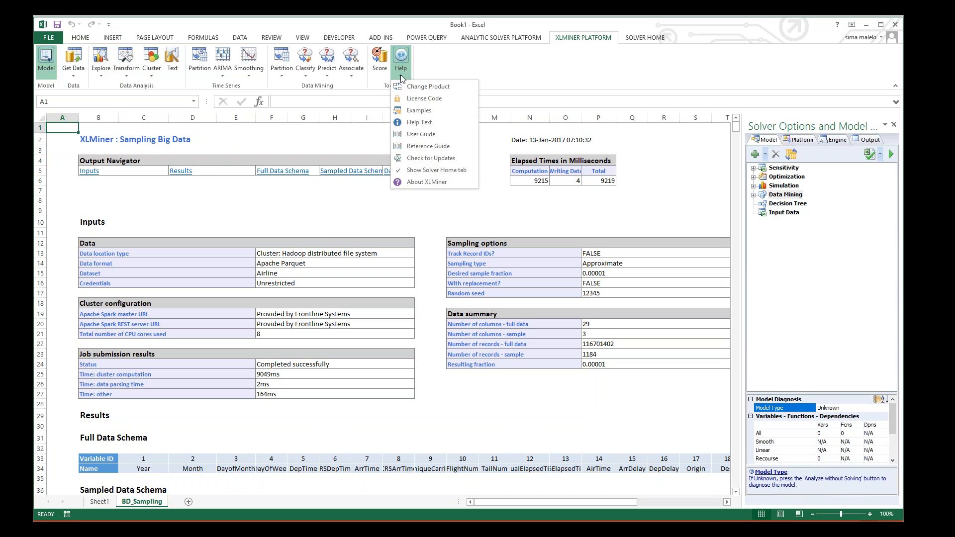
{"action": "left_click", "coordinate": [535, 72]}
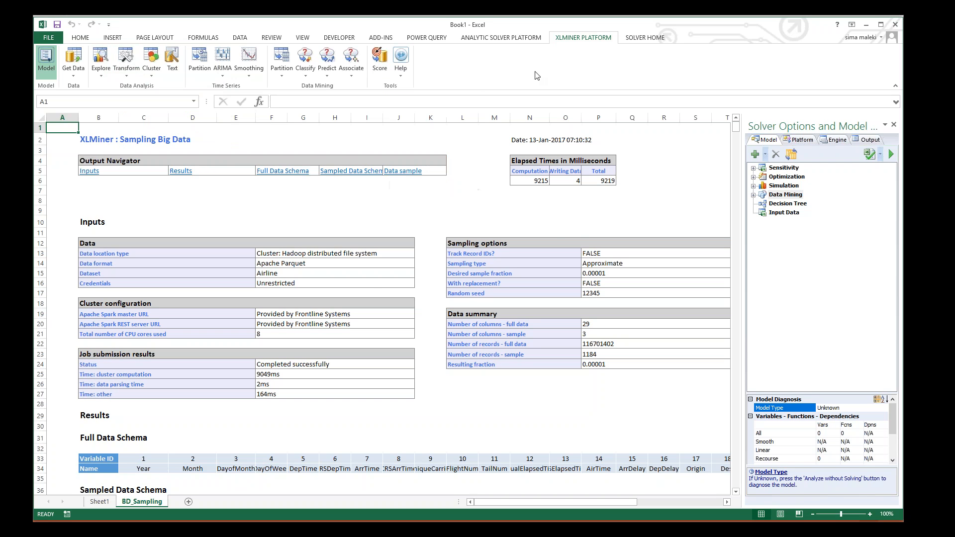
{"action": "left_click", "coordinate": [404, 74]}
{"action": "left_click", "coordinate": [419, 110]}
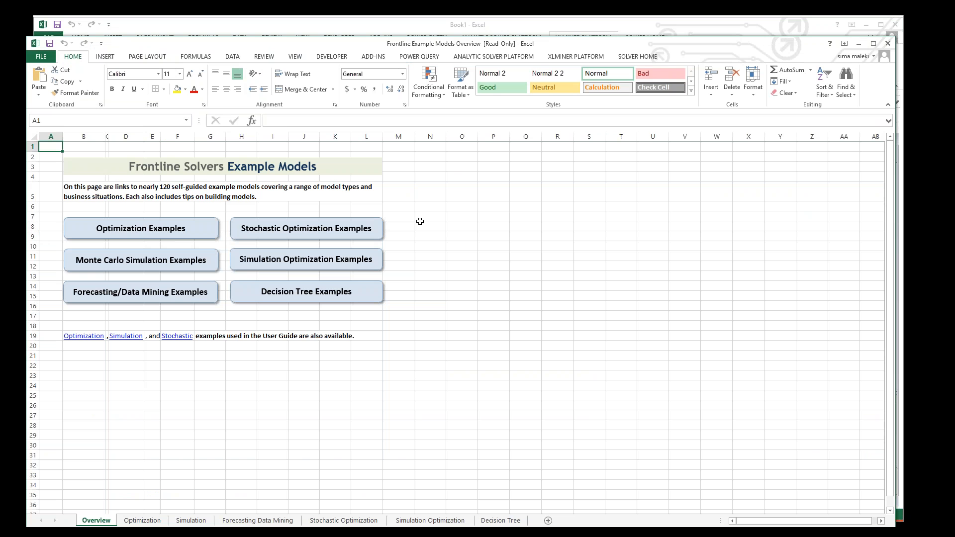
Open the Wine example dataset from the list of forecasting and data mining example models
{"action": "left_click", "coordinate": [143, 297]}
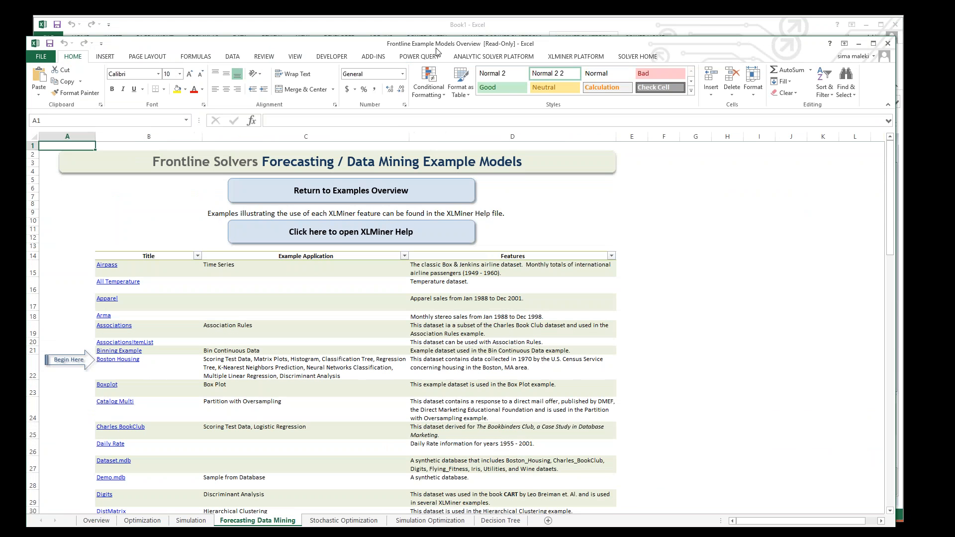
{"action": "left_click_drag", "start_coordinate": [437, 48], "coordinate": [444, 27]}
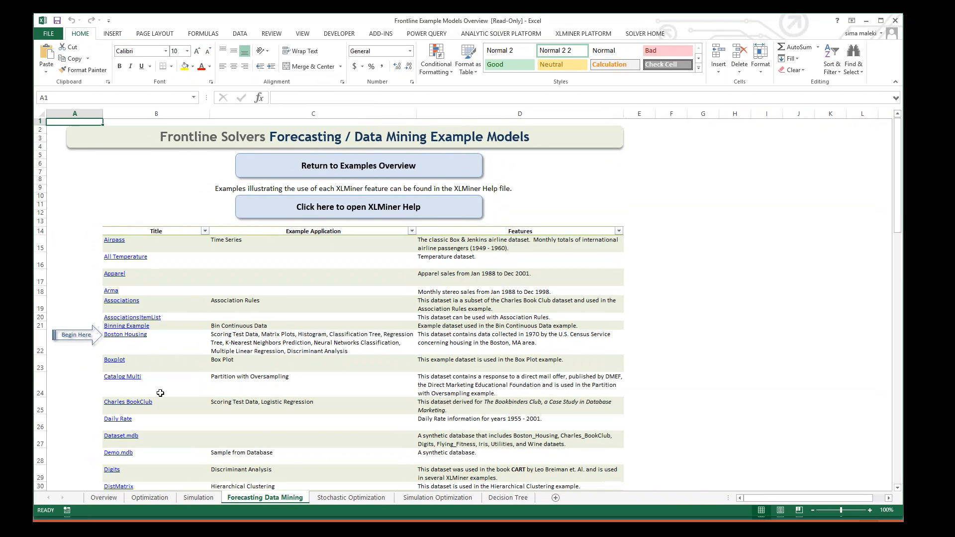
{"action": "scroll", "coordinate": [160, 392], "scroll_direction": "down", "scroll_amount": 6}
{"action": "scroll", "coordinate": [159, 394], "scroll_direction": "down", "scroll_amount": 4}
{"action": "left_click", "coordinate": [110, 407]}
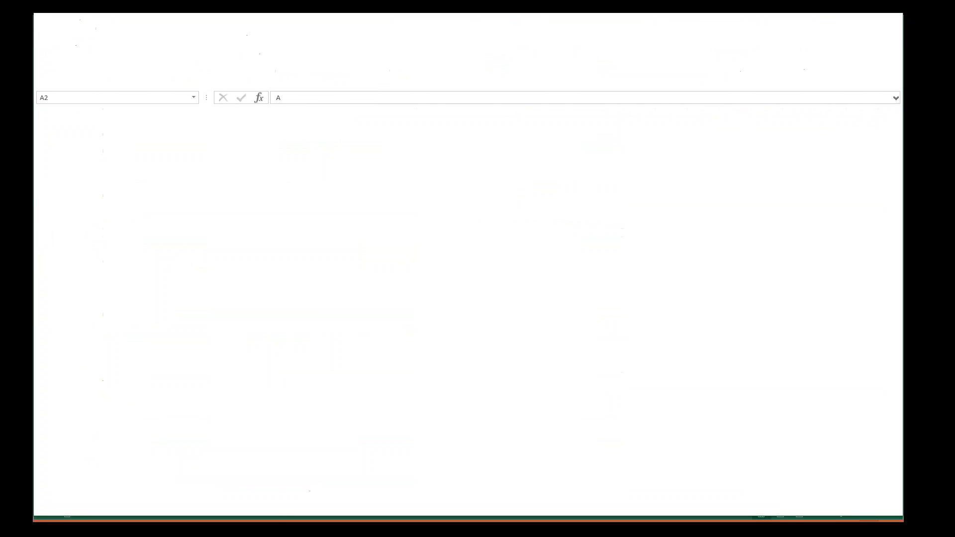
{"action": "left_click", "coordinate": [279, 304]}
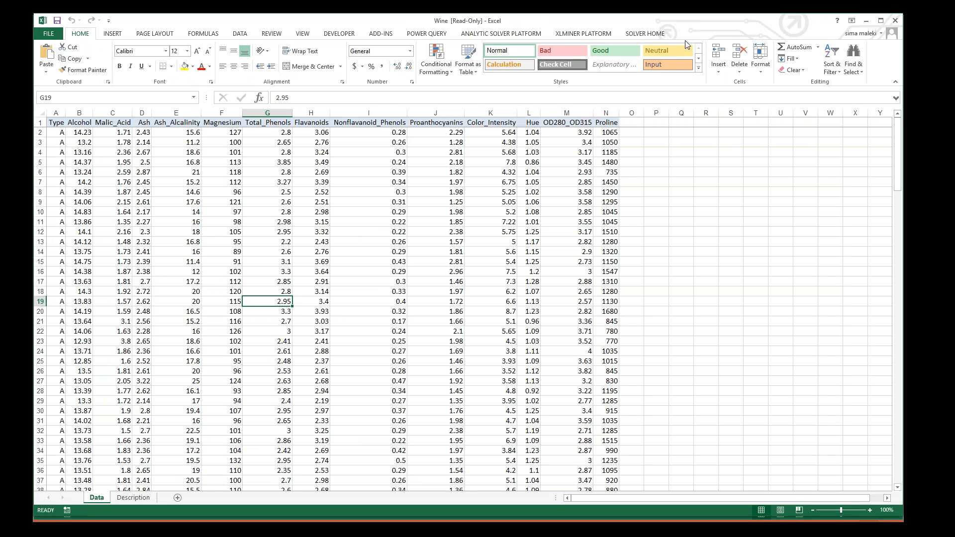
Show the XLMiner Platform tools and look through the wine classes in the Type column
{"action": "left_click", "coordinate": [583, 34]}
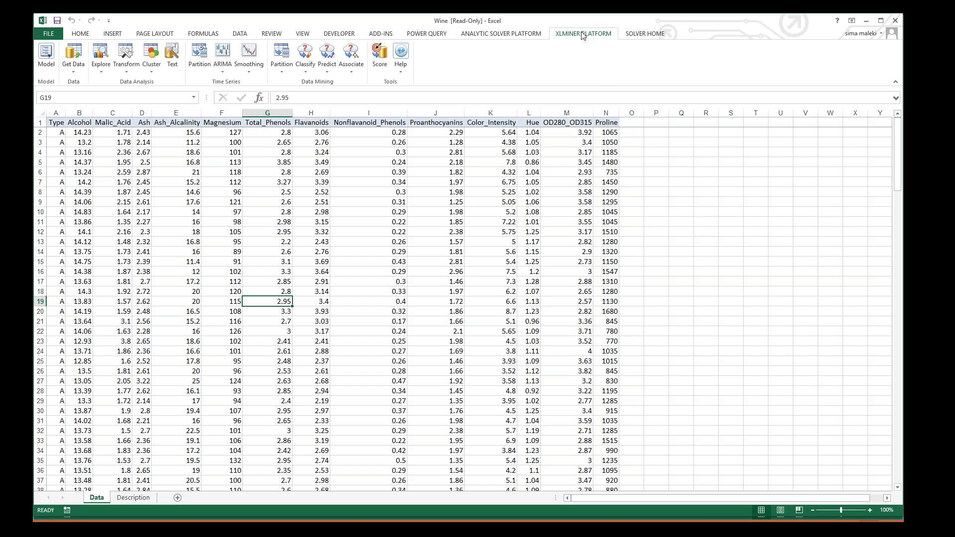
{"action": "left_click", "coordinate": [57, 110]}
{"action": "scroll", "coordinate": [81, 307], "scroll_direction": "down", "scroll_amount": 9}
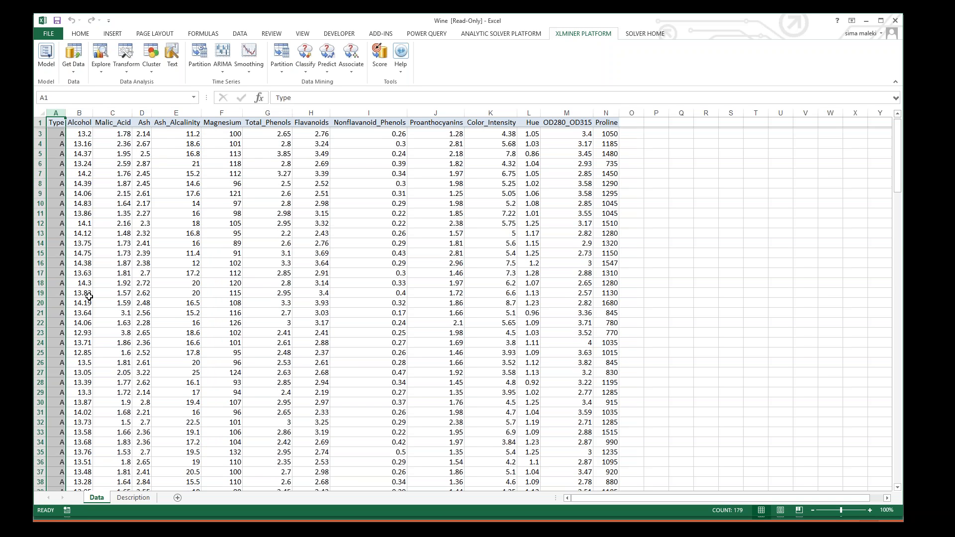
{"action": "scroll", "coordinate": [81, 307], "scroll_direction": "down", "scroll_amount": 15}
{"action": "scroll", "coordinate": [81, 307], "scroll_direction": "up", "scroll_amount": 18}
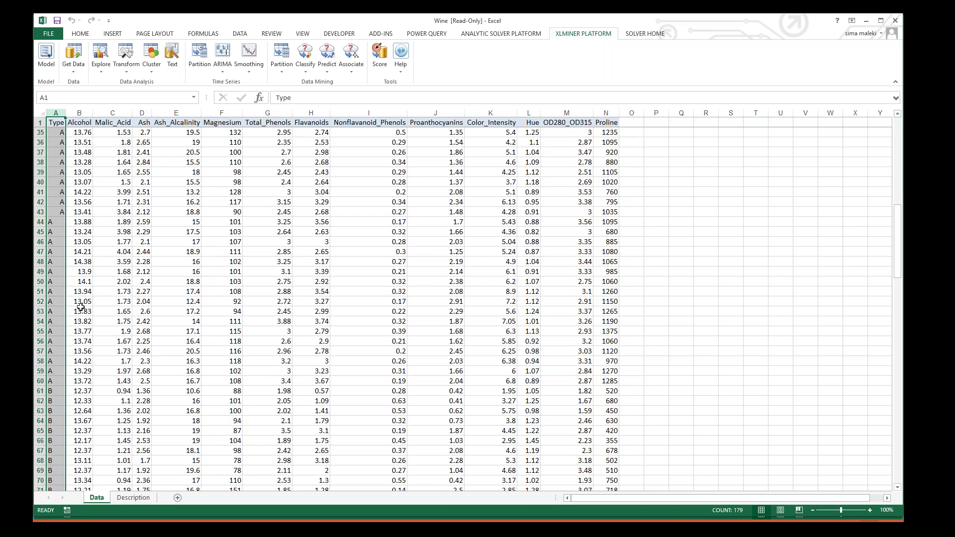
{"action": "scroll", "coordinate": [80, 307], "scroll_direction": "up", "scroll_amount": 7}
Examine the first wine record, highlighting its type and its attribute values from Alcohol to Proline
{"action": "left_click", "coordinate": [40, 131]}
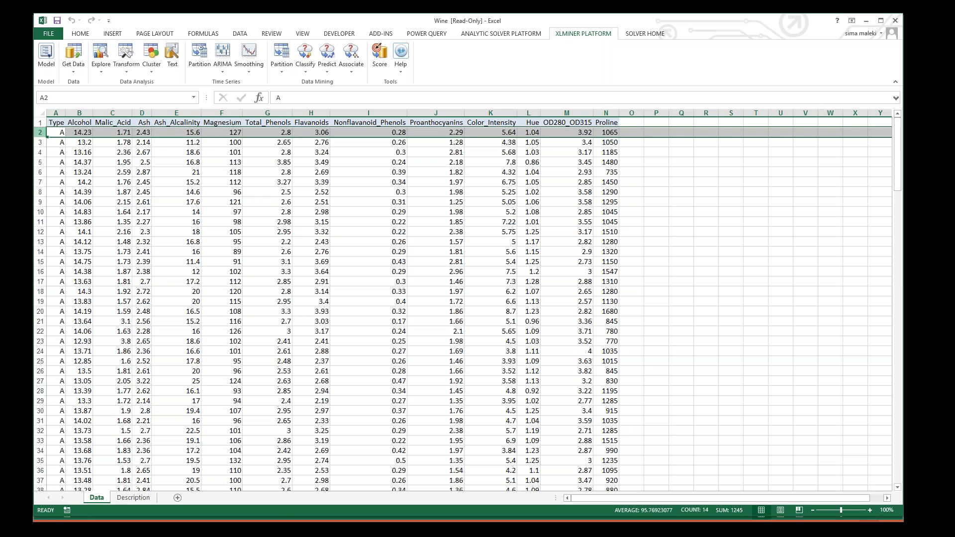
{"action": "left_click", "coordinate": [80, 145]}
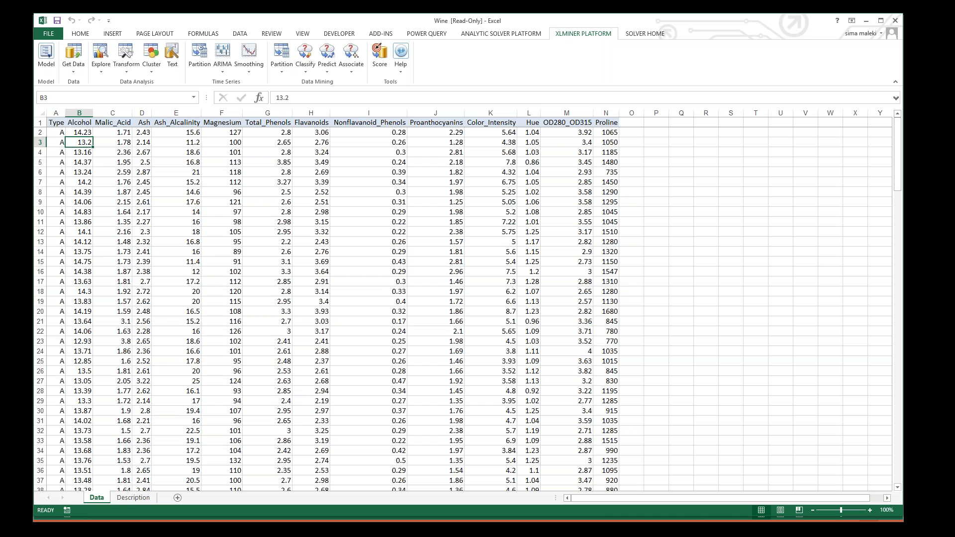
{"action": "left_click", "coordinate": [56, 133]}
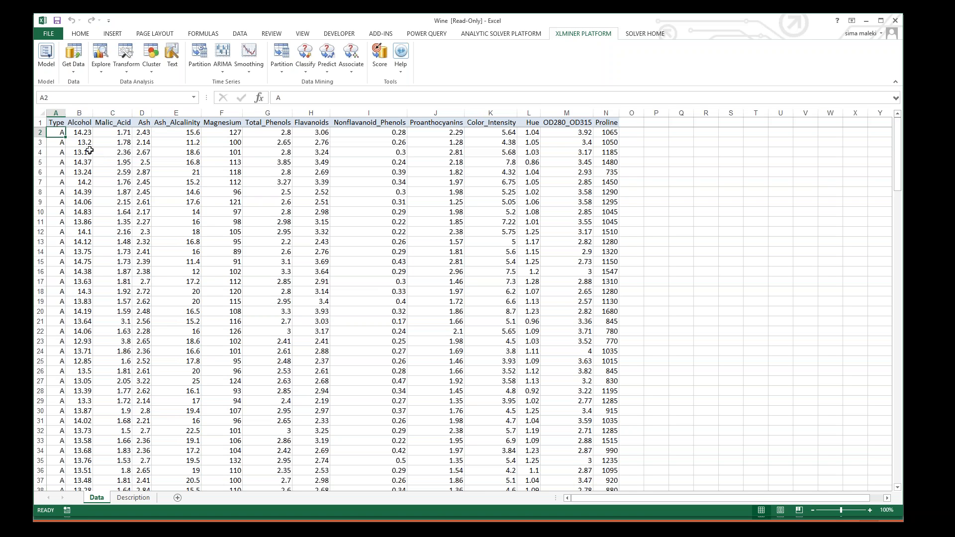
{"action": "left_click_drag", "start_coordinate": [82, 134], "coordinate": [606, 133]}
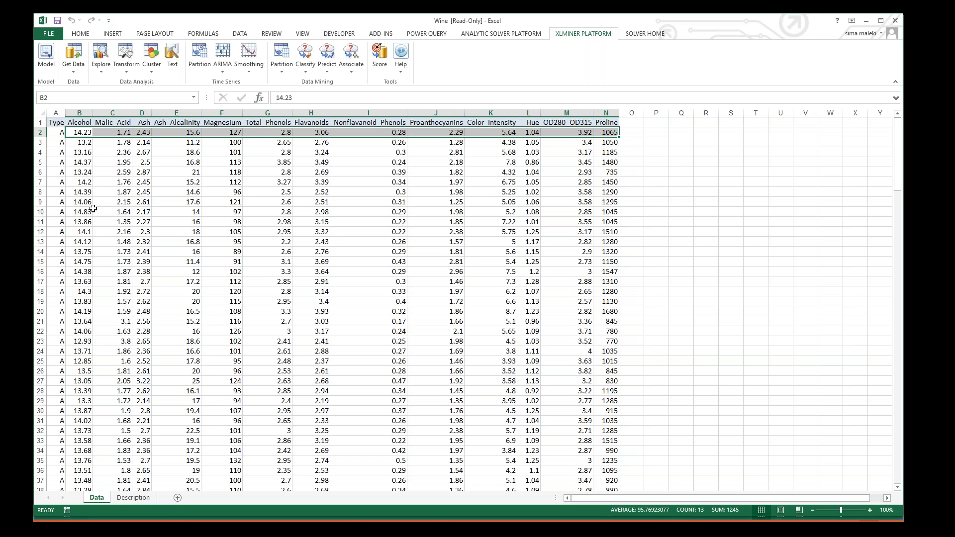
{"action": "left_click", "coordinate": [247, 274]}
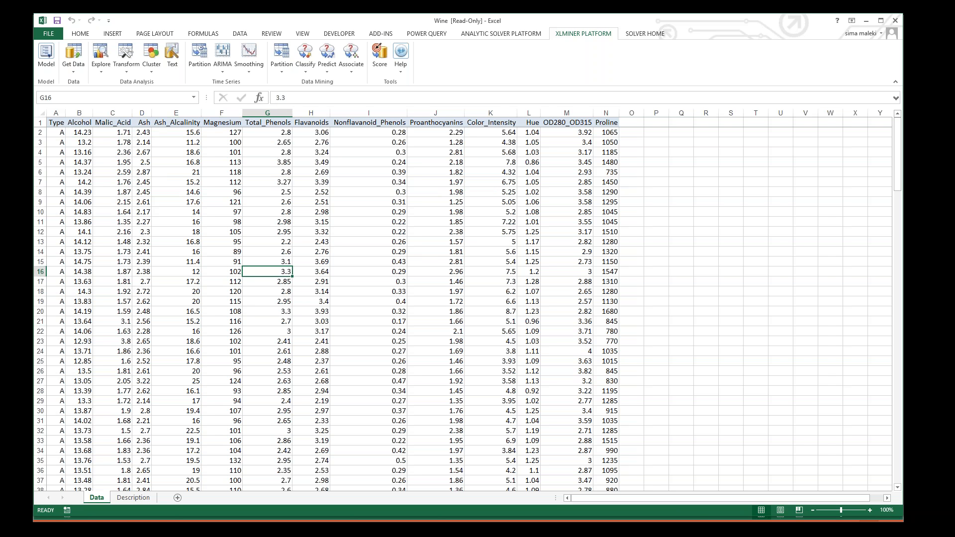
Start a new Scatterplot Matrix chart on the wine data range $A$1:$N$179
{"action": "left_click", "coordinate": [95, 71]}
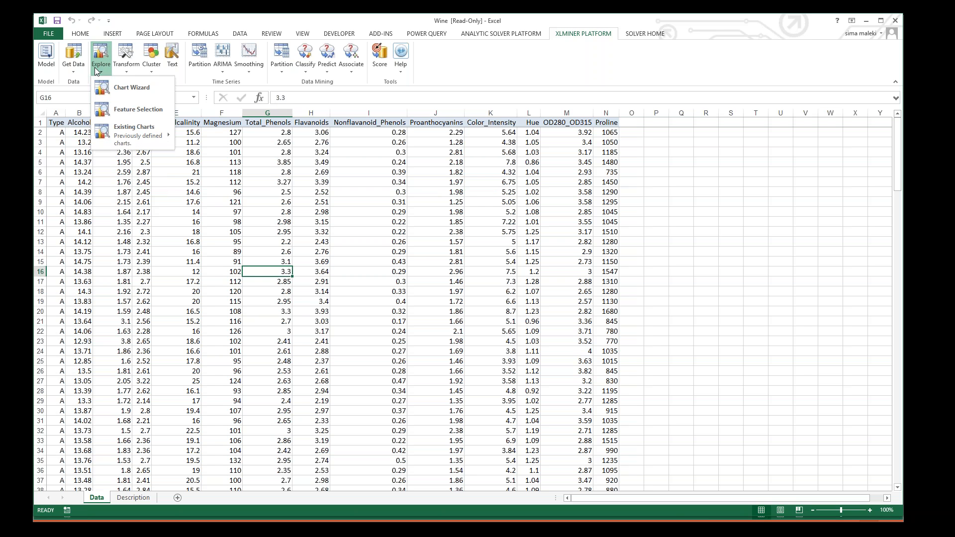
{"action": "left_click", "coordinate": [115, 88]}
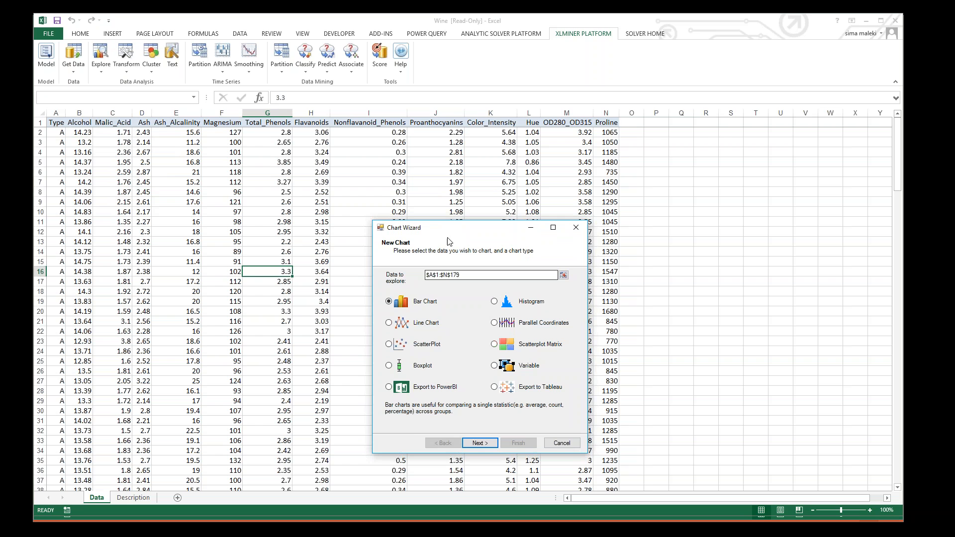
{"action": "left_click_drag", "start_coordinate": [447, 229], "coordinate": [411, 196]}
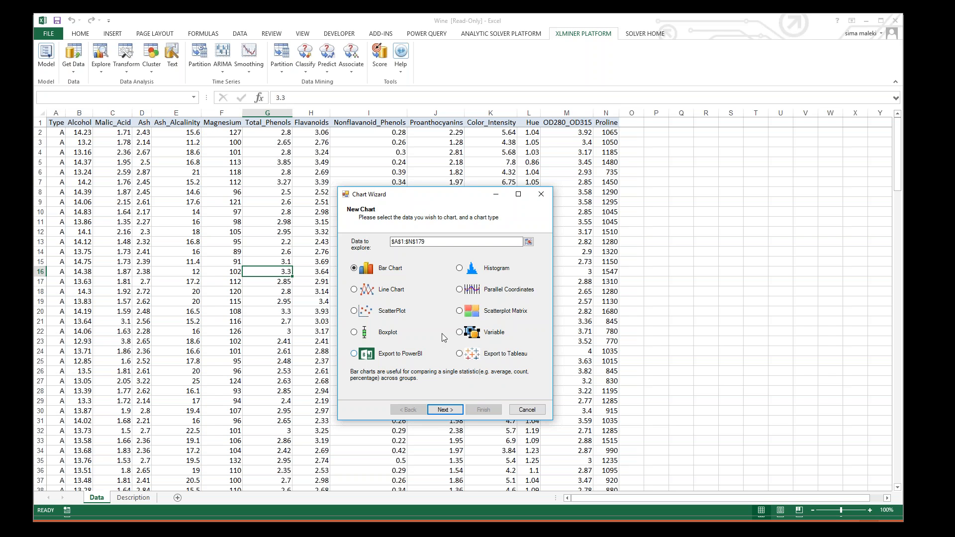
{"action": "left_click", "coordinate": [459, 311]}
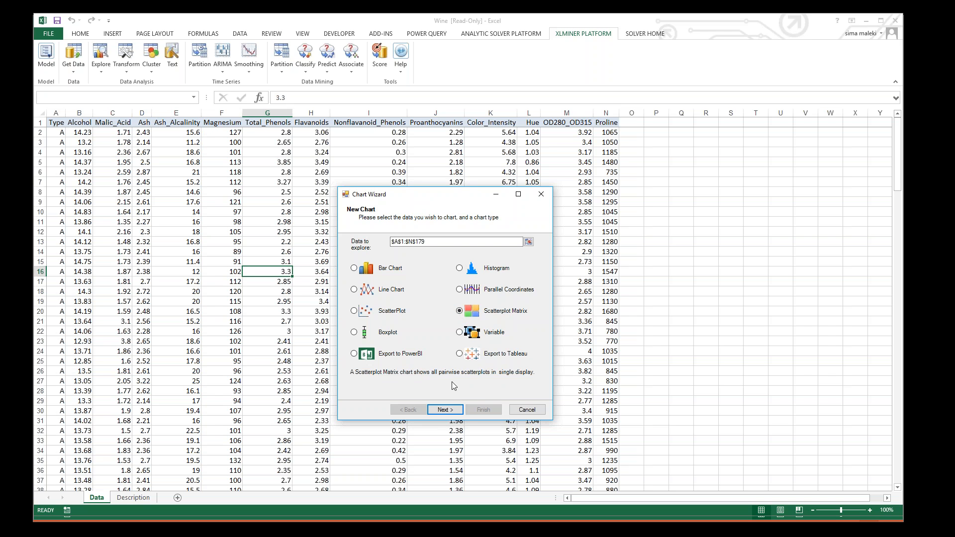
{"action": "left_click", "coordinate": [454, 409]}
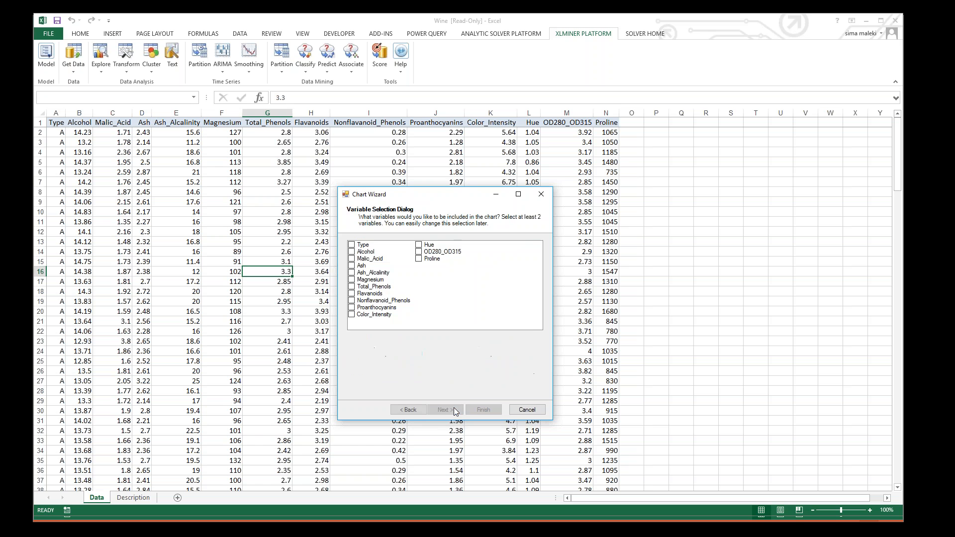
Create the scatterplot matrix with Proanthocyanins, Color_Intensity, Hue, OD280_OD315 and Proline as its variables
{"action": "left_click_drag", "start_coordinate": [420, 202], "coordinate": [394, 151]}
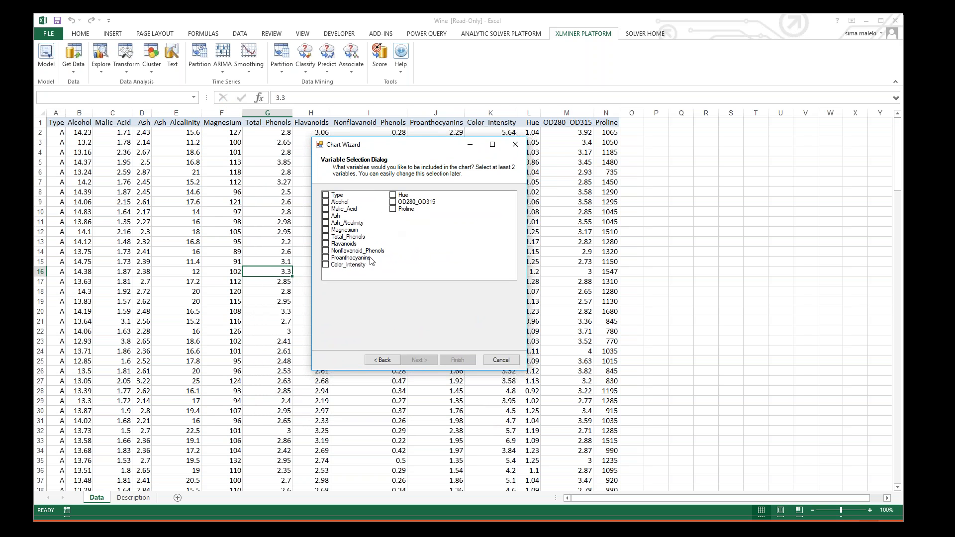
{"action": "left_click", "coordinate": [327, 265]}
{"action": "left_click", "coordinate": [326, 258]}
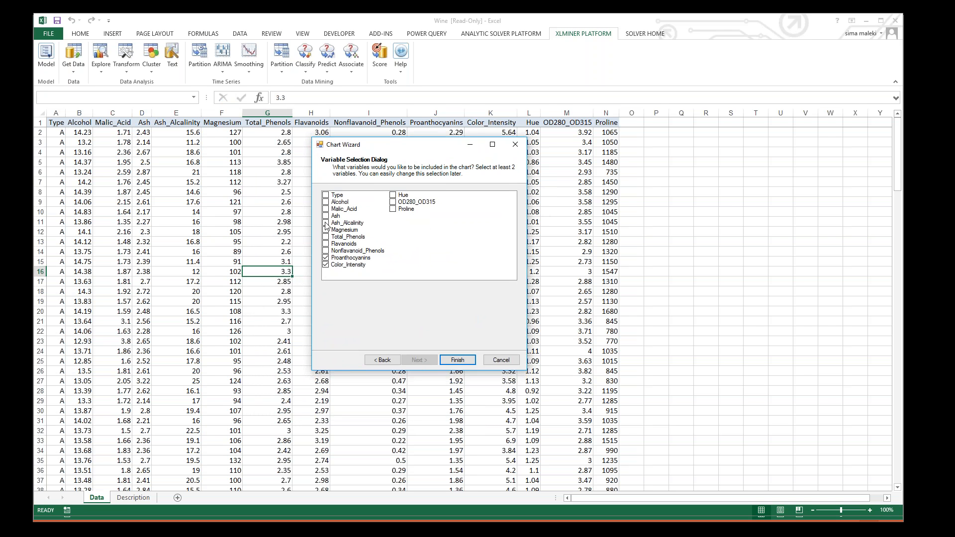
{"action": "left_click", "coordinate": [393, 203]}
{"action": "left_click", "coordinate": [393, 209]}
{"action": "left_click", "coordinate": [458, 360]}
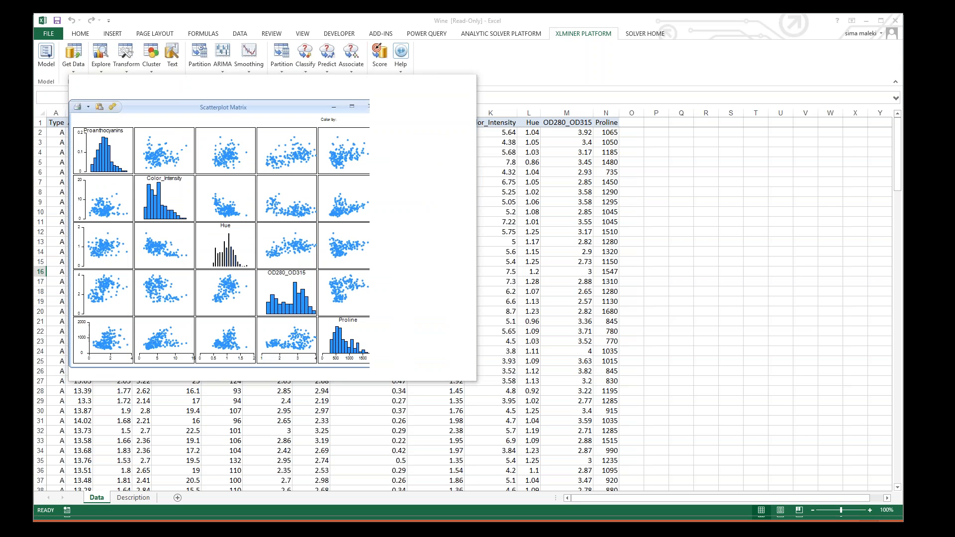
{"action": "mouse_move", "coordinate": [265, 85]}
{"action": "left_mouse_down"}
{"action": "mouse_move", "coordinate": [437, 85]}
{"action": "mouse_move", "coordinate": [429, 82]}
{"action": "left_mouse_up"}
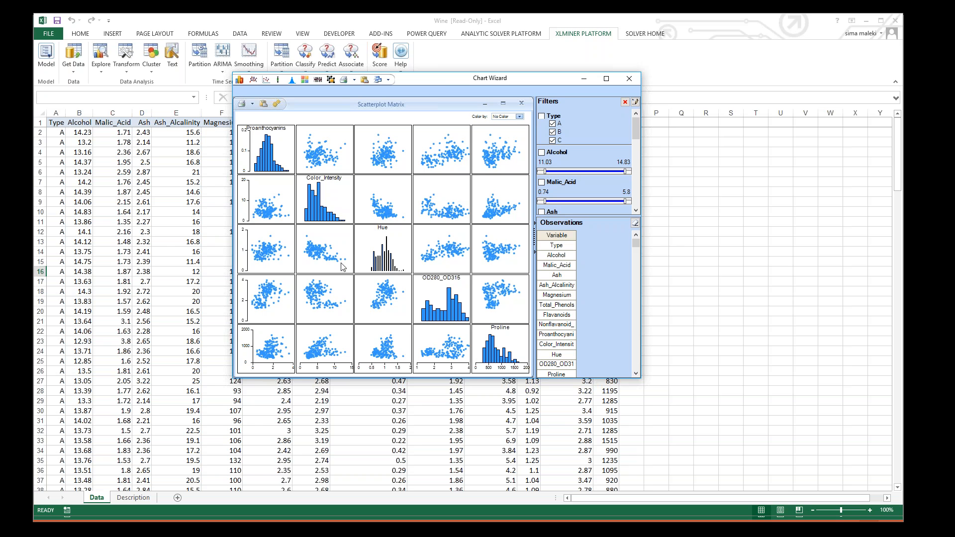
Select the low-hue, high-intensity points in the Hue versus Color_Intensity plot and examine the wine type of each selected observation
{"action": "left_click_drag", "start_coordinate": [346, 251], "coordinate": [325, 269]}
{"action": "left_click_drag", "start_coordinate": [325, 268], "coordinate": [325, 265]}
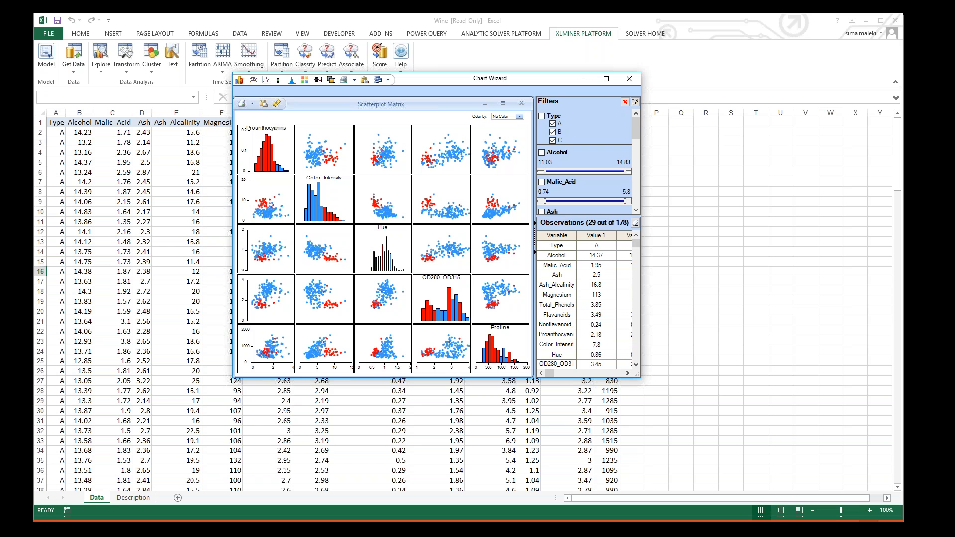
{"action": "left_click", "coordinate": [627, 373]}
{"action": "left_click", "coordinate": [627, 373]}
{"action": "left_click", "coordinate": [627, 373]}
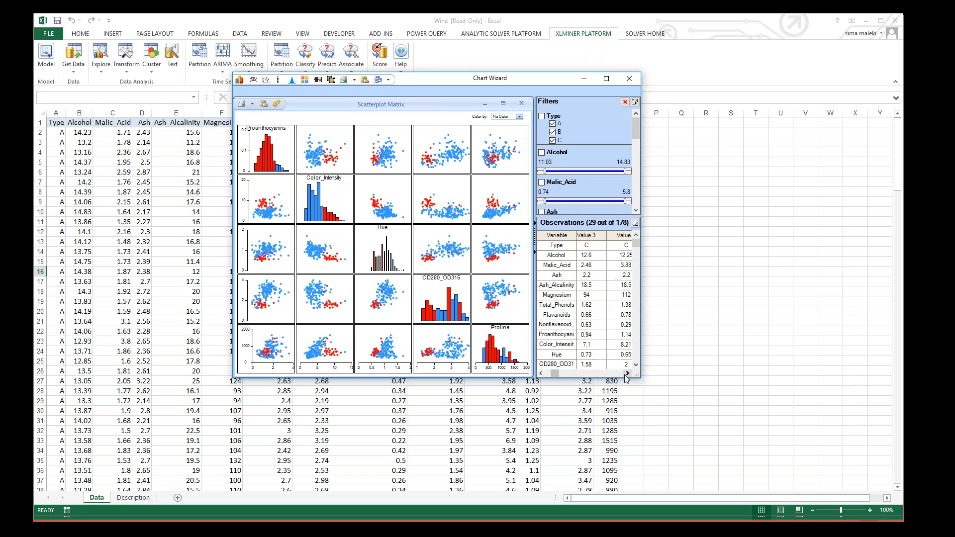
{"action": "left_click", "coordinate": [627, 373]}
{"action": "left_click", "coordinate": [626, 373]}
{"action": "left_click", "coordinate": [626, 373]}
{"action": "left_click", "coordinate": [627, 373]}
{"action": "left_click", "coordinate": [627, 373]}
{"action": "left_click", "coordinate": [626, 373]}
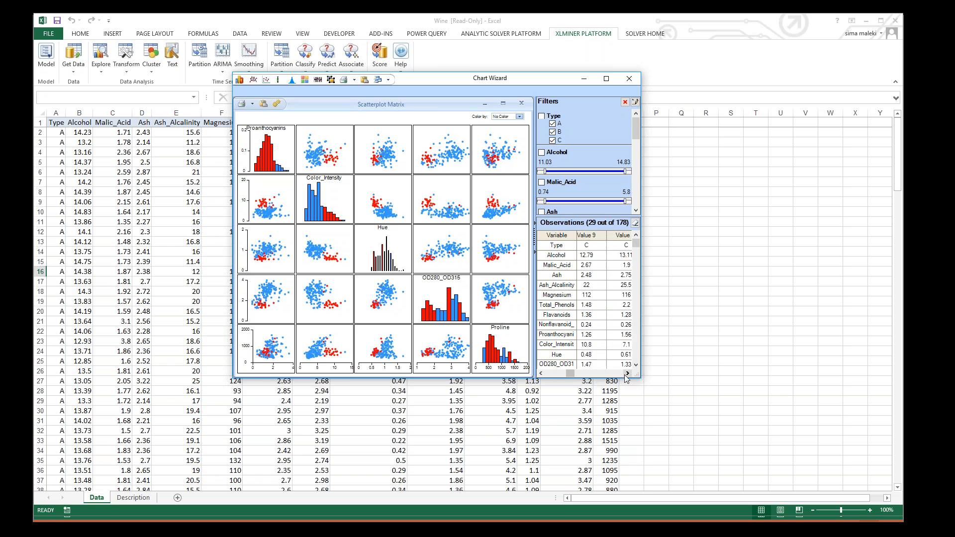
{"action": "left_click", "coordinate": [627, 373]}
{"action": "left_click", "coordinate": [626, 373]}
{"action": "left_click", "coordinate": [627, 373]}
{"action": "left_click", "coordinate": [626, 373]}
{"action": "left_click", "coordinate": [627, 373]}
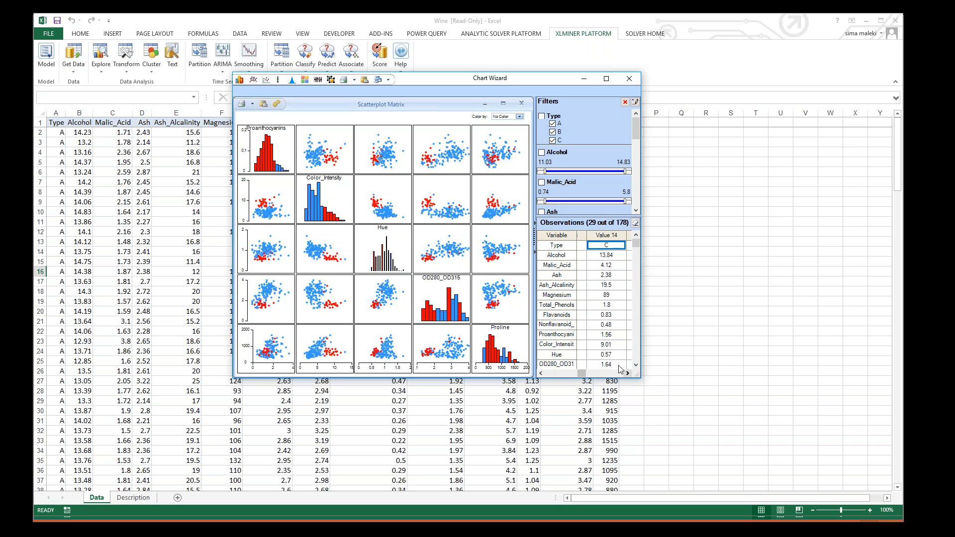
{"action": "left_click", "coordinate": [627, 373]}
{"action": "left_click", "coordinate": [627, 374]}
{"action": "left_click", "coordinate": [628, 373]}
{"action": "left_click", "coordinate": [627, 373]}
{"action": "left_click", "coordinate": [627, 373]}
{"action": "left_click", "coordinate": [627, 373]}
{"action": "left_click", "coordinate": [627, 374]}
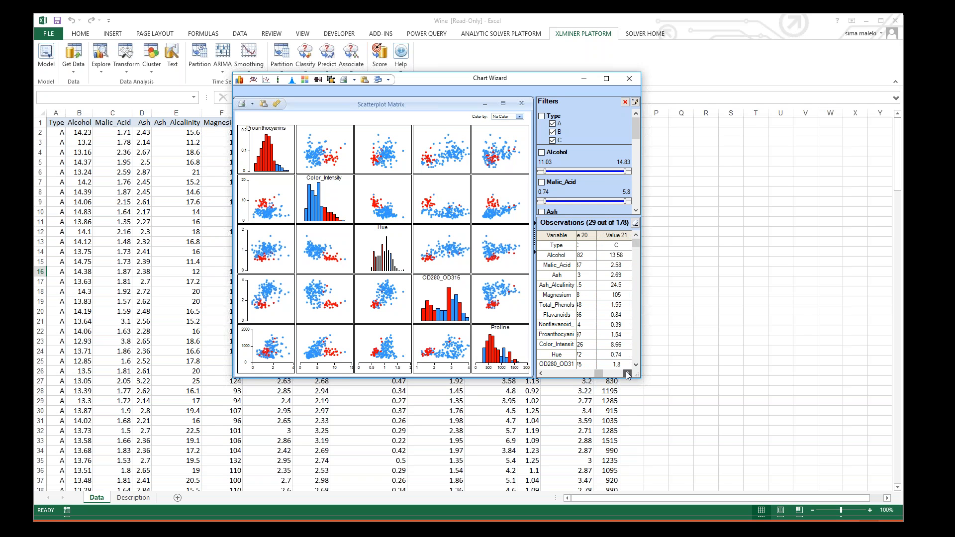
{"action": "left_click", "coordinate": [627, 373]}
{"action": "left_click", "coordinate": [628, 374]}
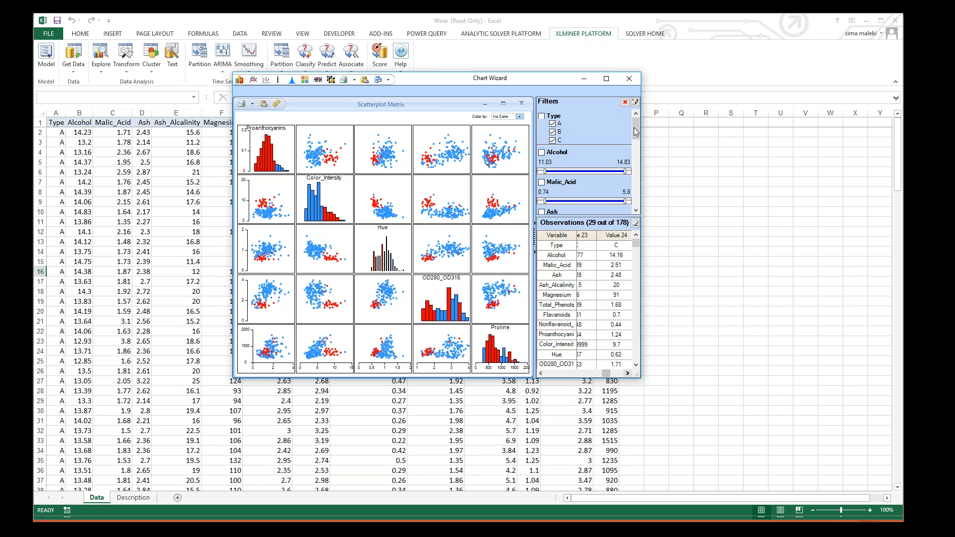
{"action": "mouse_move", "coordinate": [635, 129]}
{"action": "left_mouse_down"}
{"action": "mouse_move", "coordinate": [636, 197]}
{"action": "mouse_move", "coordinate": [638, 127]}
{"action": "left_mouse_up"}
Color the scatterplot matrix by Type with no points selected, and look at the variable selection for a parallel coordinates chart
{"action": "left_click", "coordinate": [341, 253]}
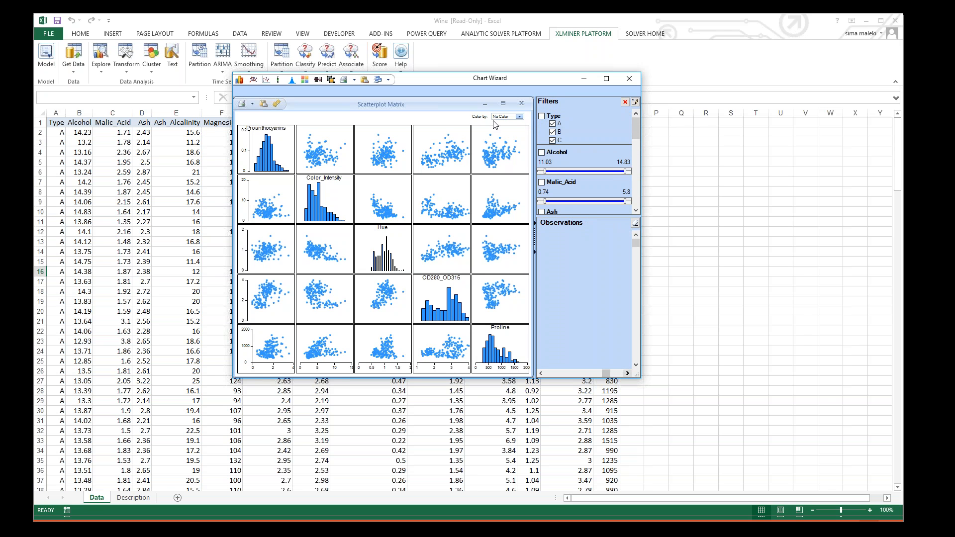
{"action": "left_click", "coordinate": [519, 116]}
{"action": "left_click", "coordinate": [517, 127]}
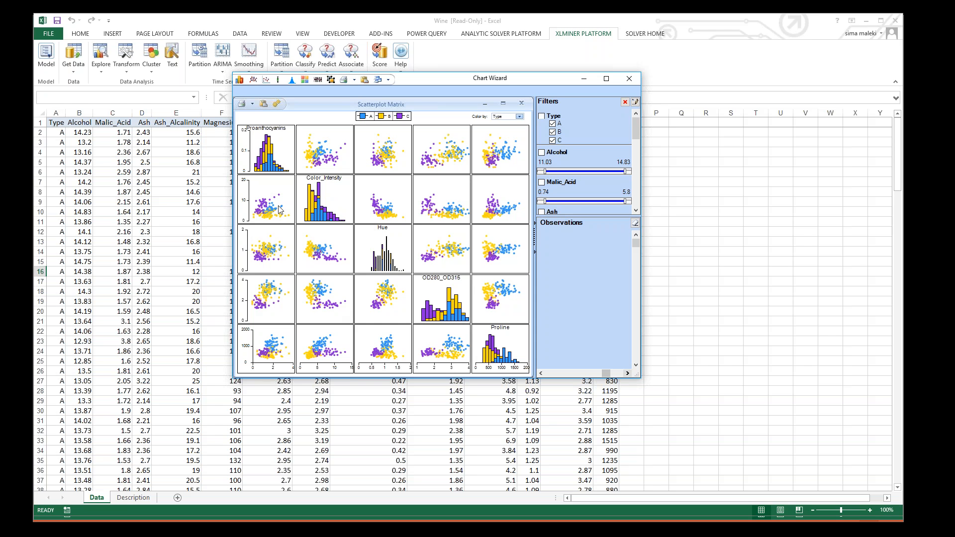
{"action": "left_click", "coordinate": [315, 82]}
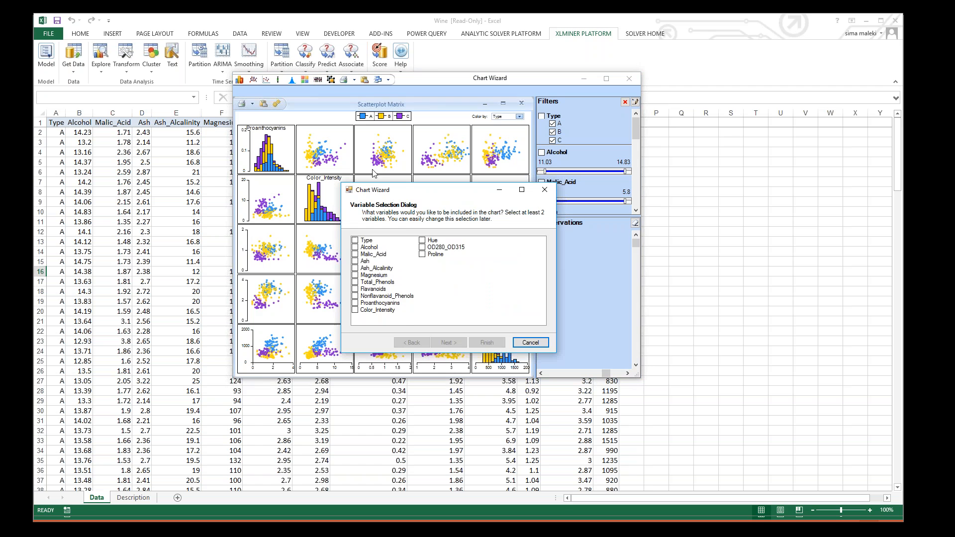
{"action": "left_click", "coordinate": [544, 190]}
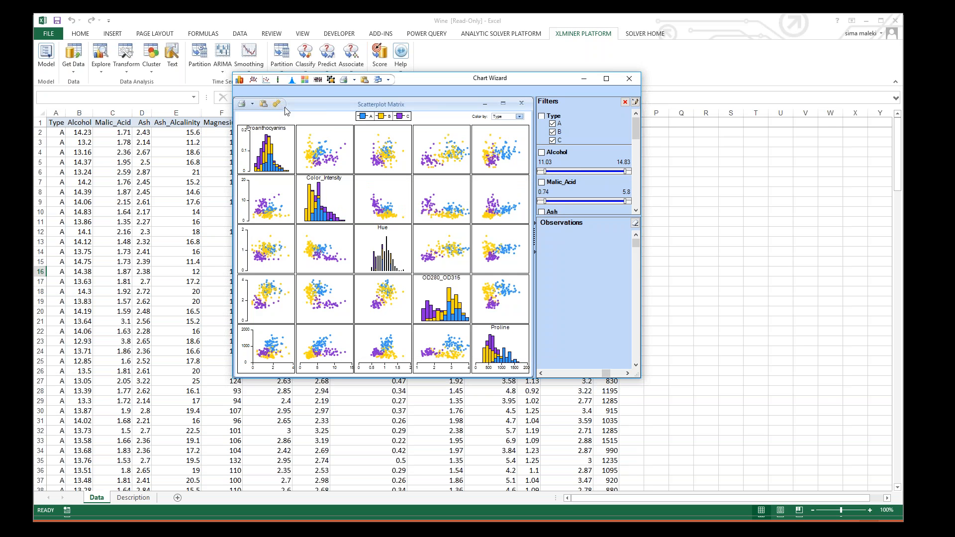
Close the chart window, saving it as chart1, and check for it among the existing charts
{"action": "left_click", "coordinate": [629, 81]}
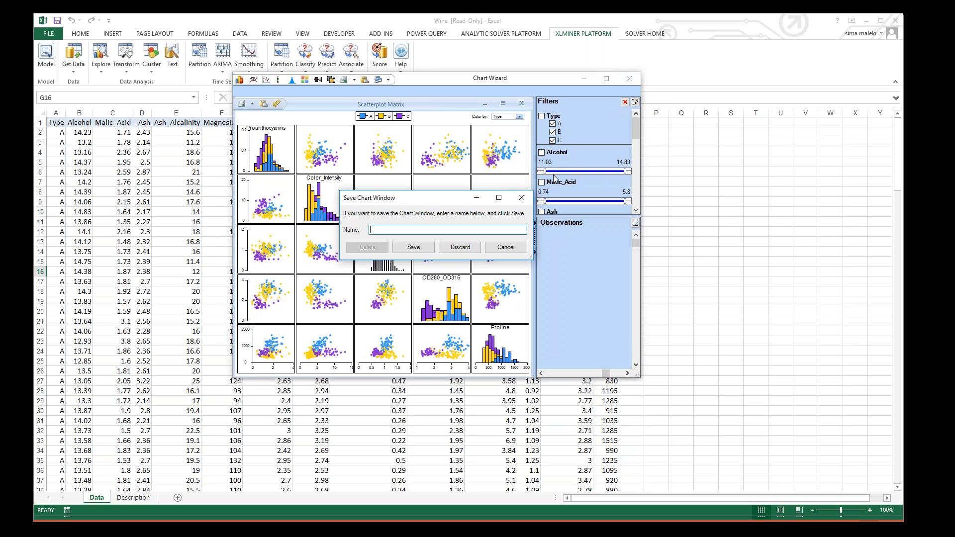
{"action": "type", "text": "chart1"}
{"action": "left_click", "coordinate": [416, 247]}
{"action": "left_click", "coordinate": [101, 59]}
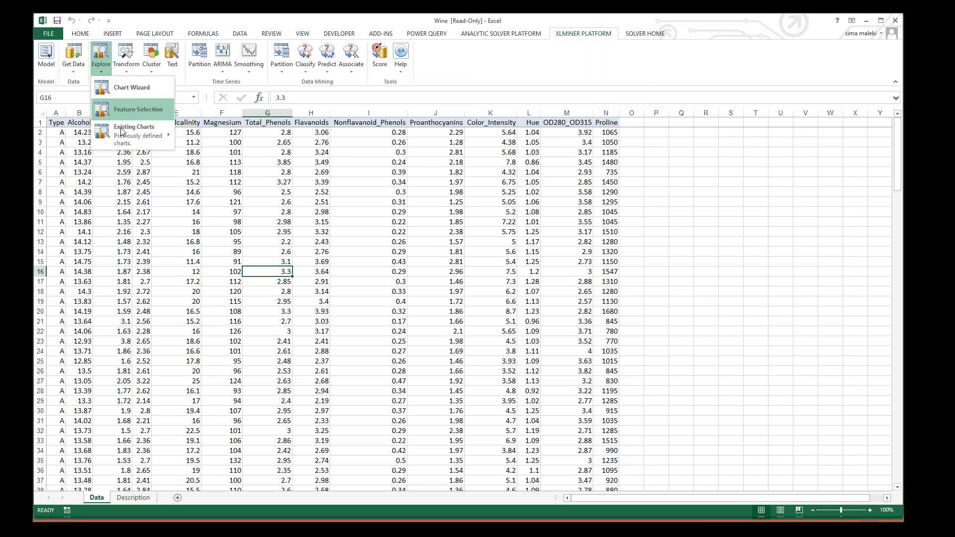
{"action": "mouse_move", "coordinate": [124, 135]}
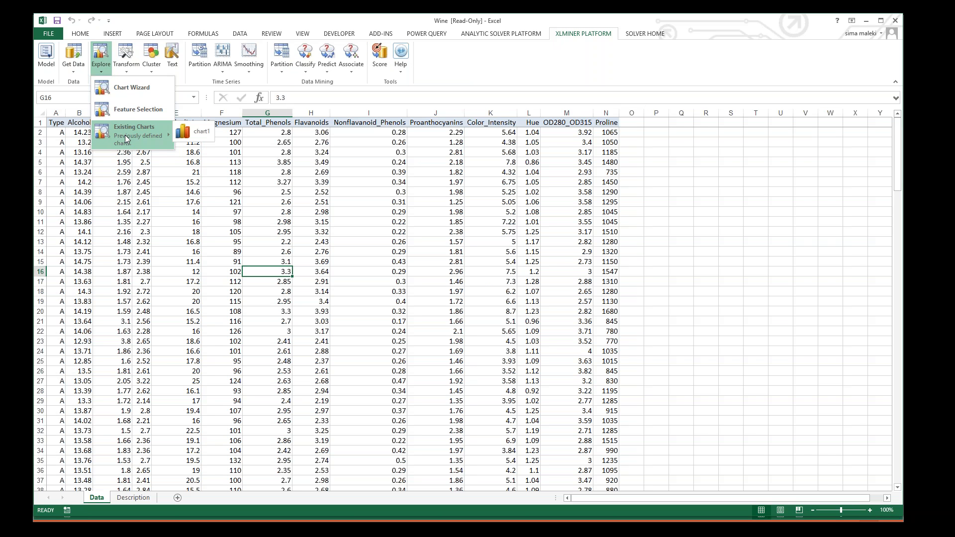
{"action": "left_click", "coordinate": [411, 287]}
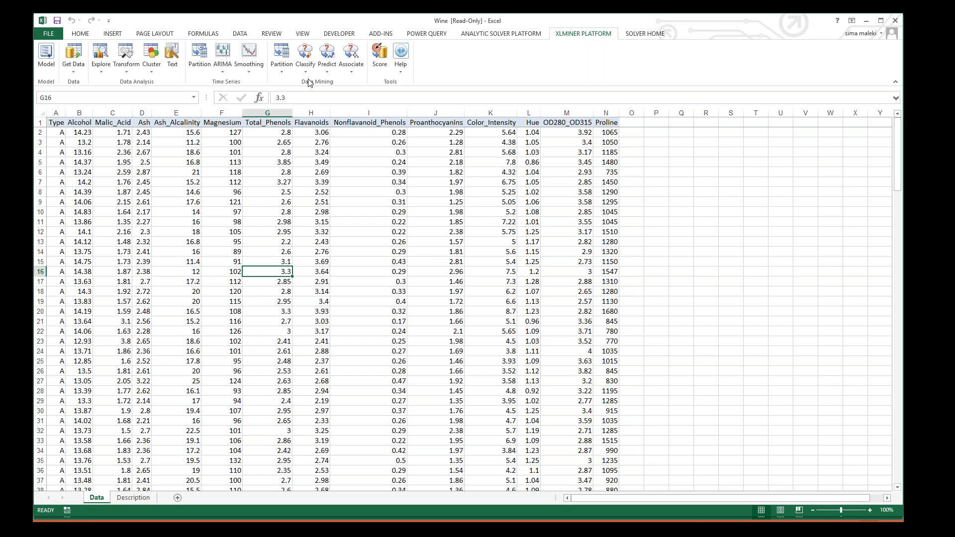
Start a single classification tree with Type as the output variable and Alcohol through Proline as the selected input variables
{"action": "left_click", "coordinate": [305, 58]}
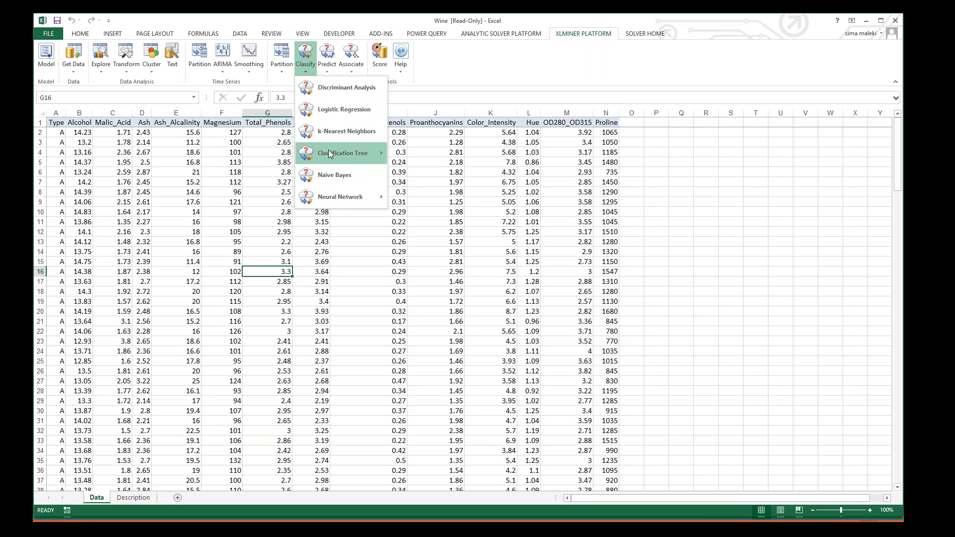
{"action": "mouse_move", "coordinate": [329, 154]}
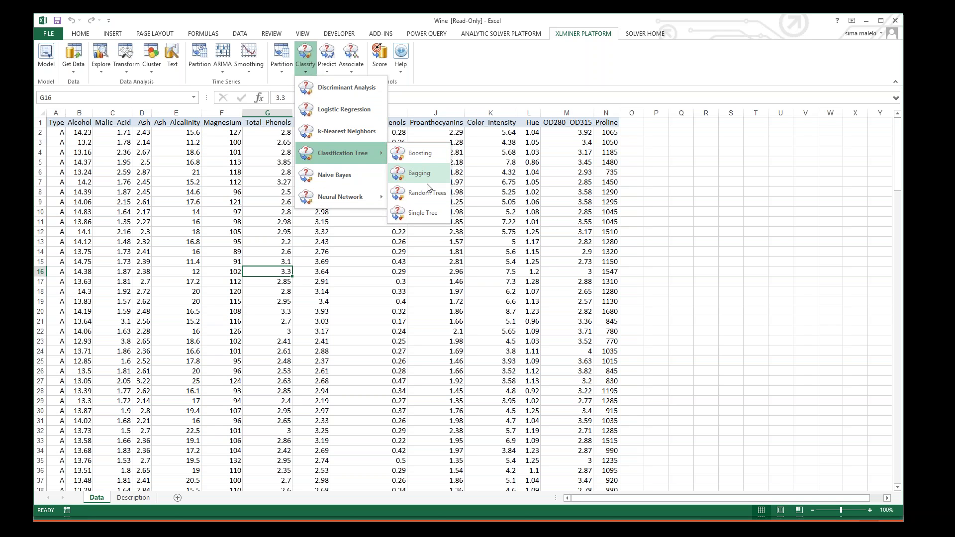
{"action": "left_click", "coordinate": [416, 216]}
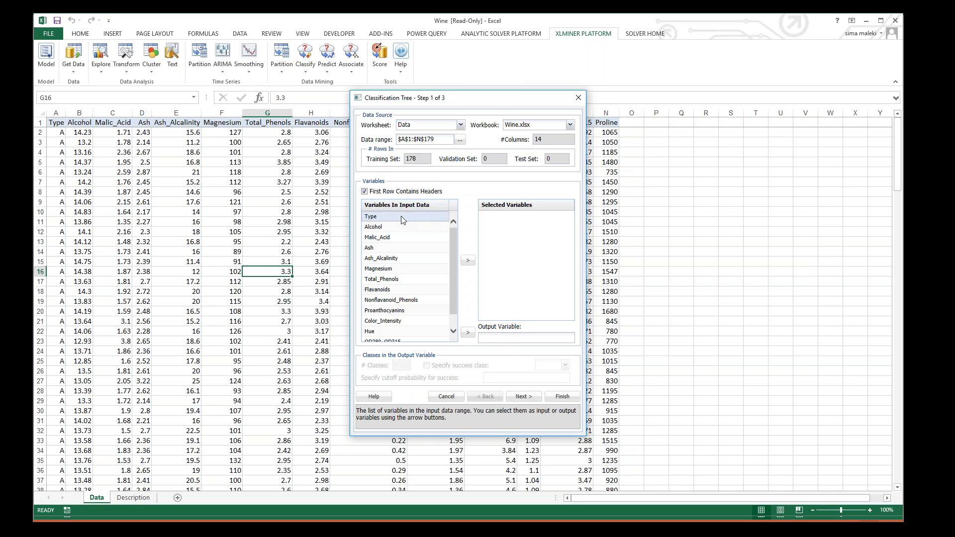
{"action": "left_click", "coordinate": [467, 332]}
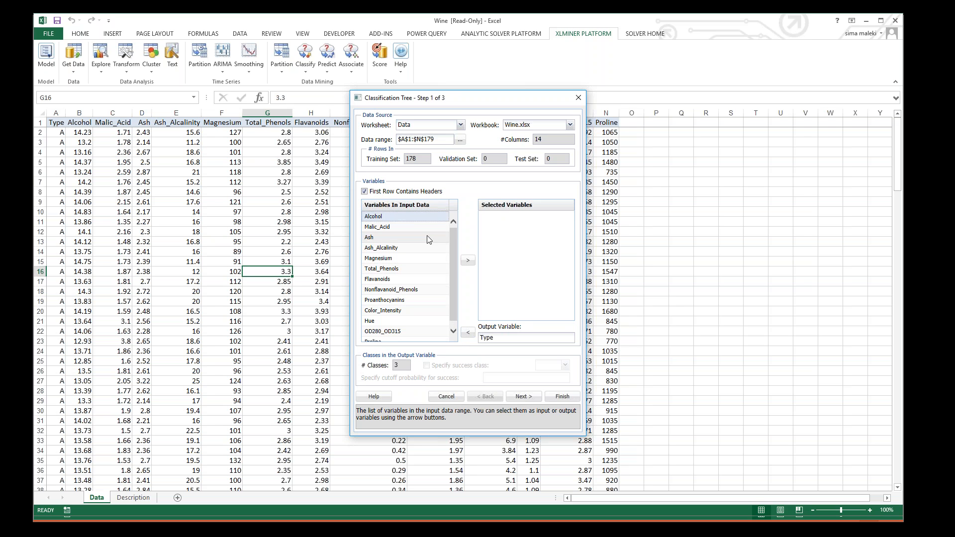
{"action": "left_click_drag", "start_coordinate": [453, 263], "coordinate": [451, 290]}
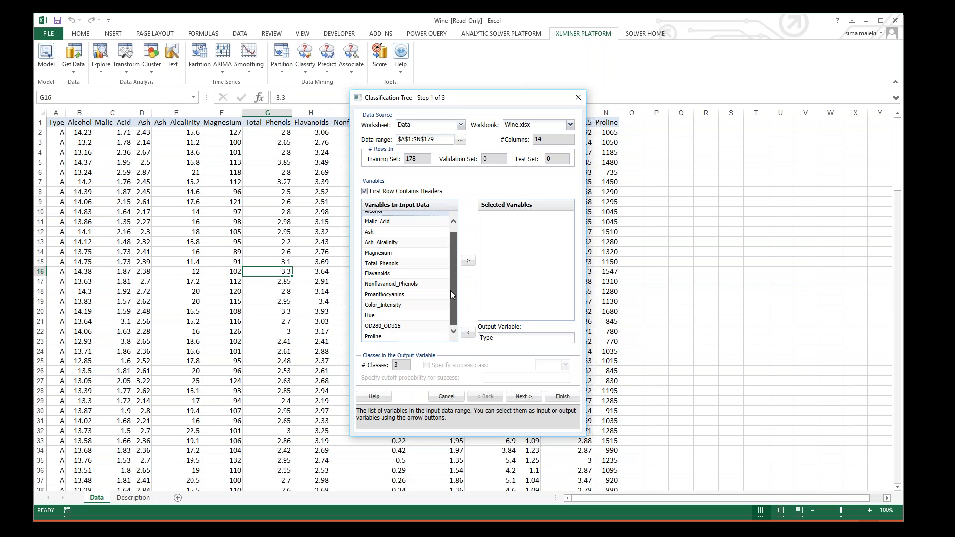
{"action": "left_click", "coordinate": [403, 336], "text": "shift"}
{"action": "left_click", "coordinate": [467, 260]}
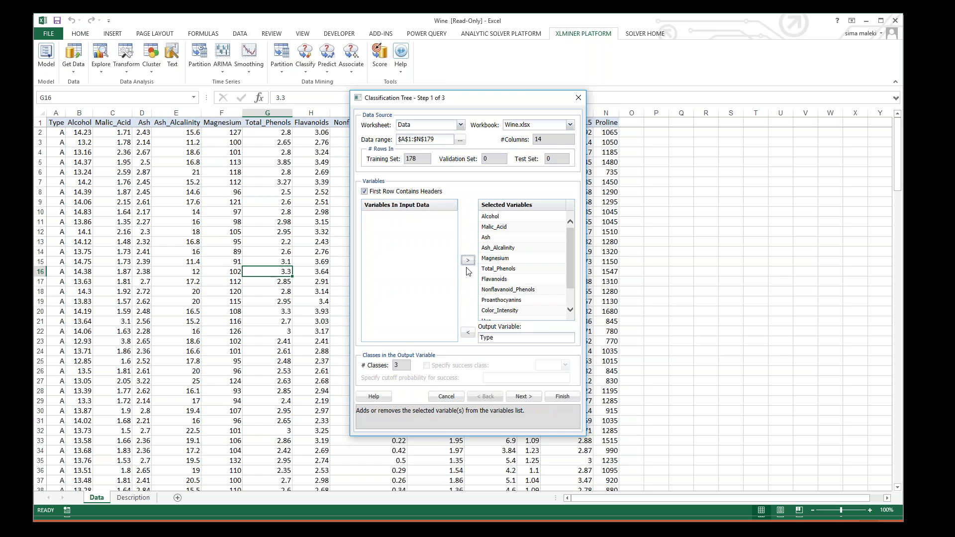
Turn on automatic random data partitioning and tree pruning for the classification tree, and proceed to its output options
{"action": "left_click", "coordinate": [524, 397]}
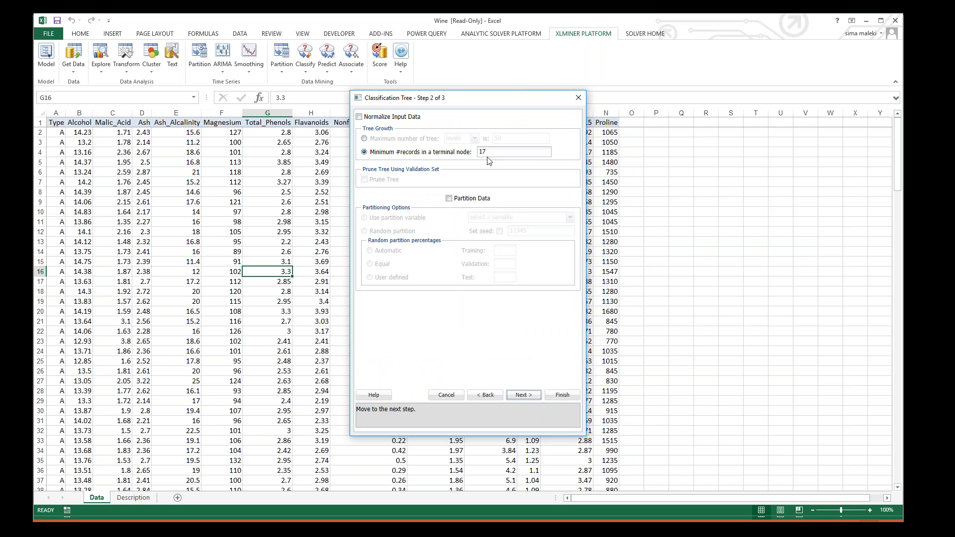
{"action": "left_click", "coordinate": [449, 199]}
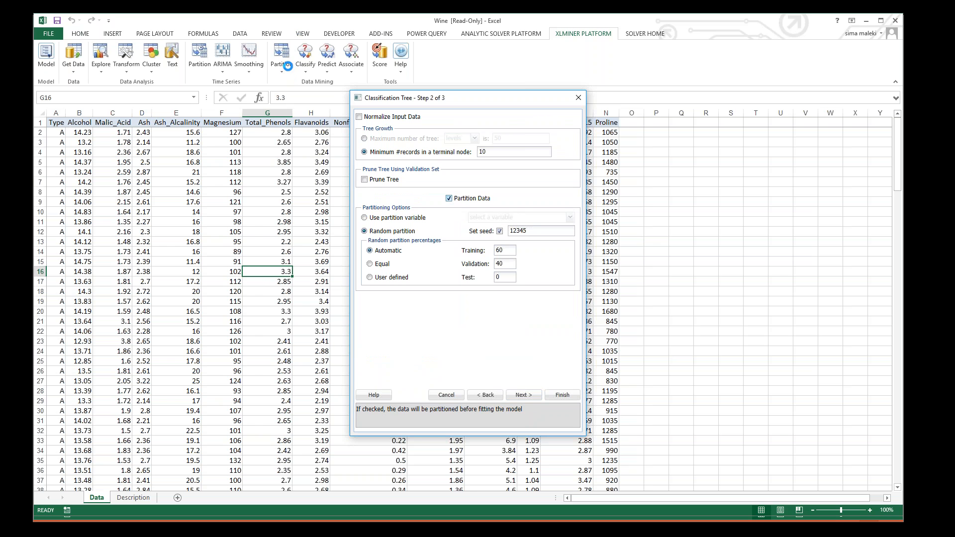
{"action": "left_click", "coordinate": [365, 180]}
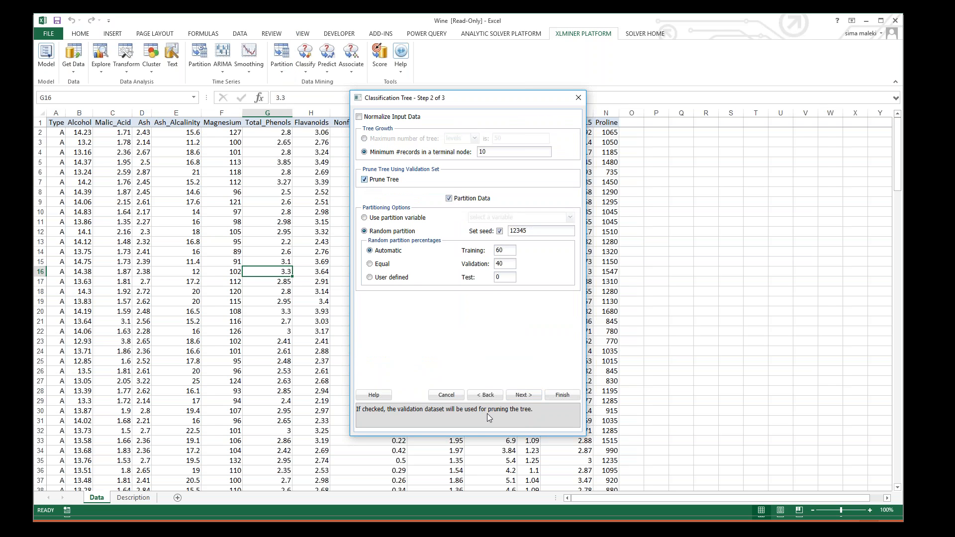
{"action": "left_click", "coordinate": [523, 394]}
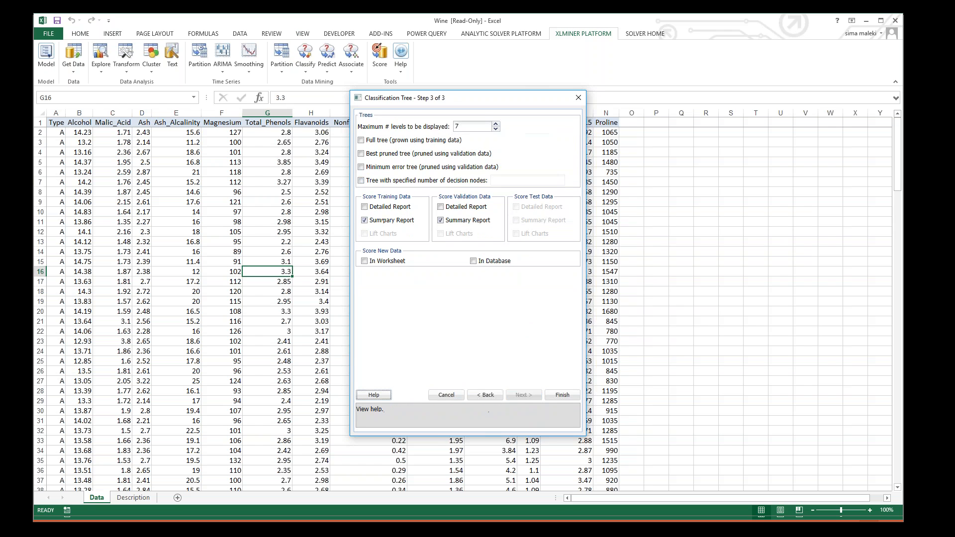
{"action": "left_click", "coordinate": [486, 394]}
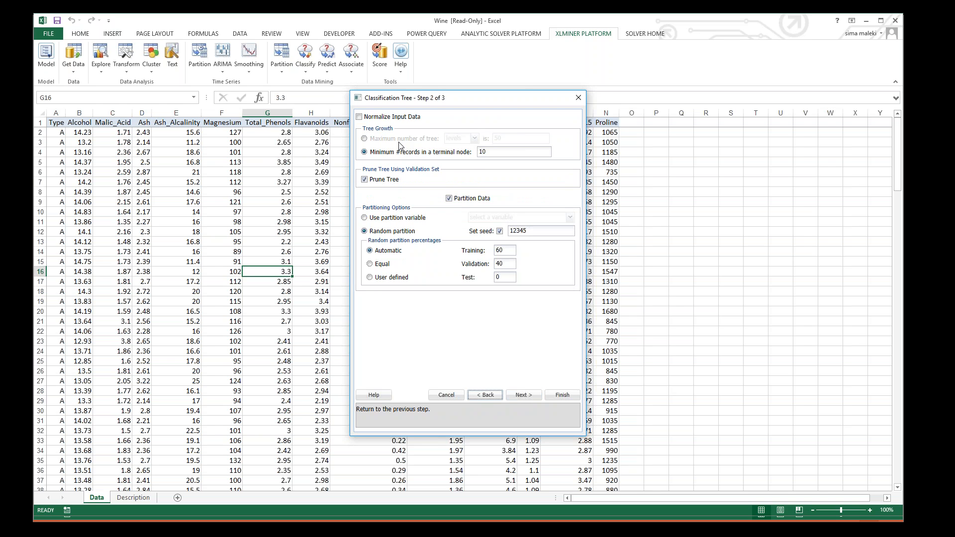
{"action": "left_click", "coordinate": [522, 395]}
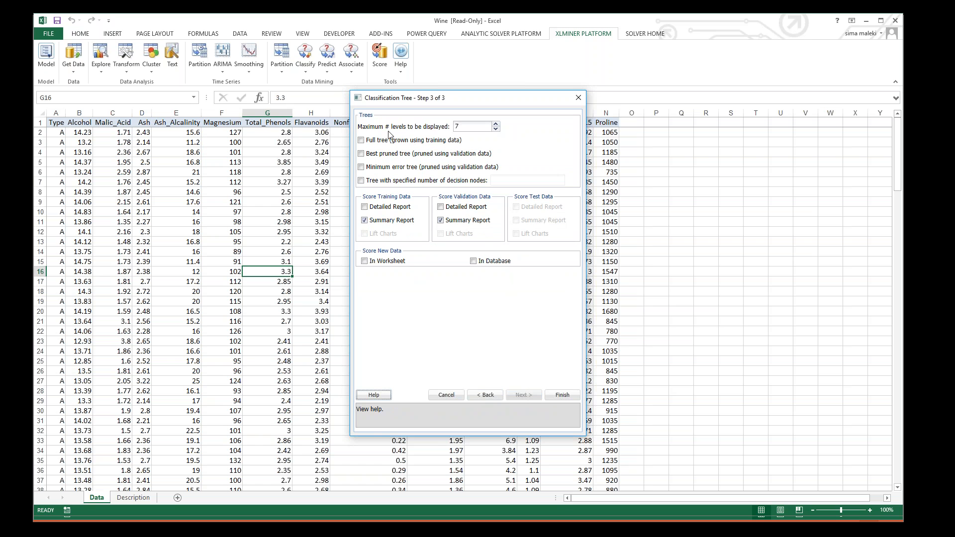
Include the full tree and the best pruned tree in the output, and run the classification tree
{"action": "left_click", "coordinate": [361, 141]}
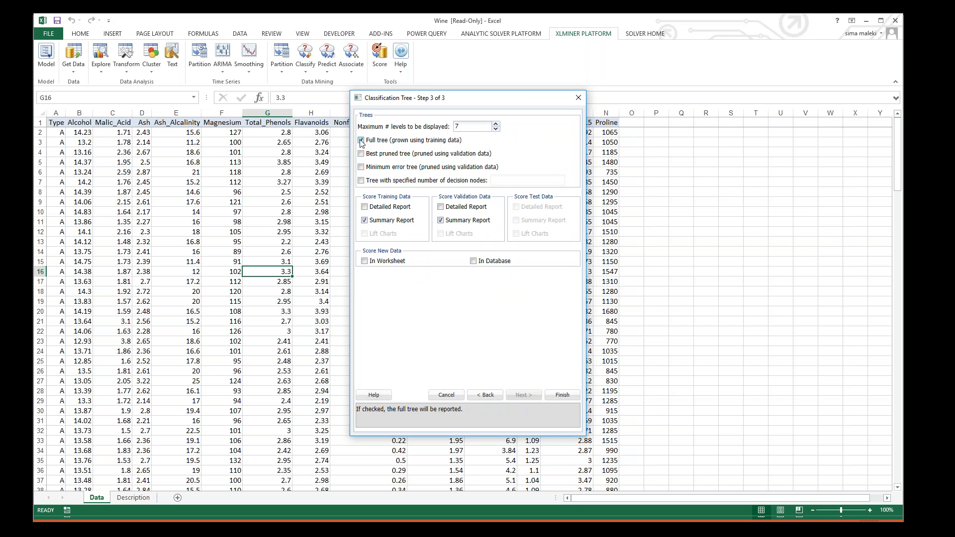
{"action": "left_click", "coordinate": [362, 155]}
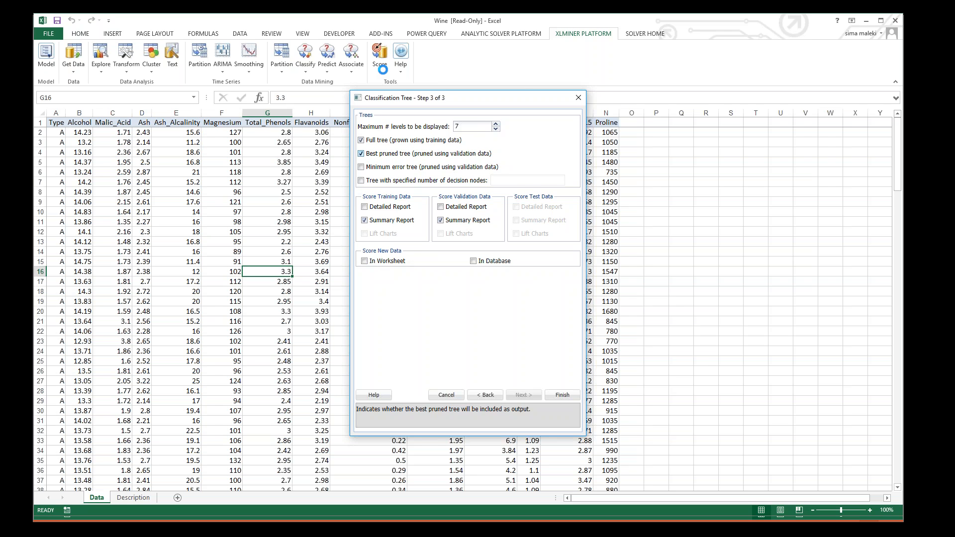
{"action": "left_click", "coordinate": [563, 394]}
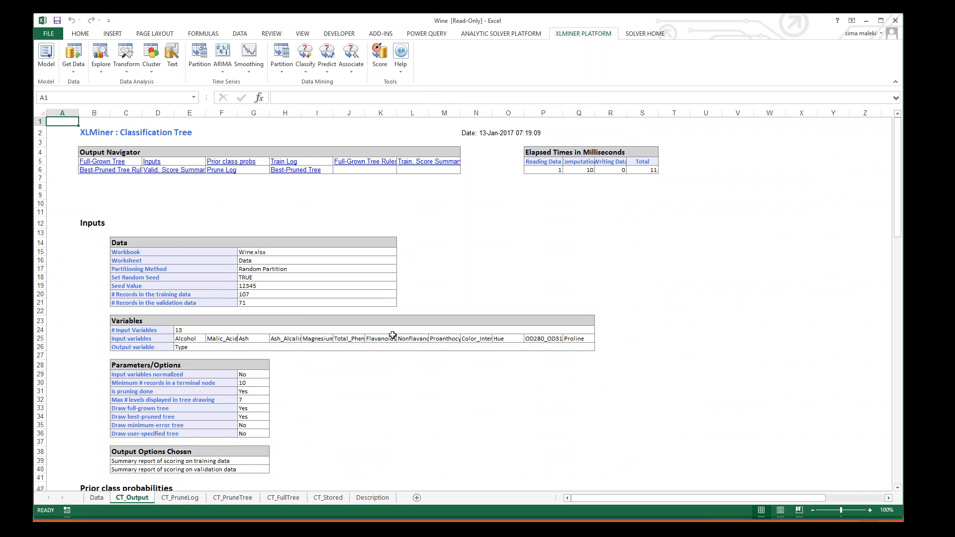
Look over the inputs and parameters in the classification tree output, and view the full-grown tree diagram
{"action": "scroll", "coordinate": [392, 334], "scroll_direction": "down", "scroll_amount": 2}
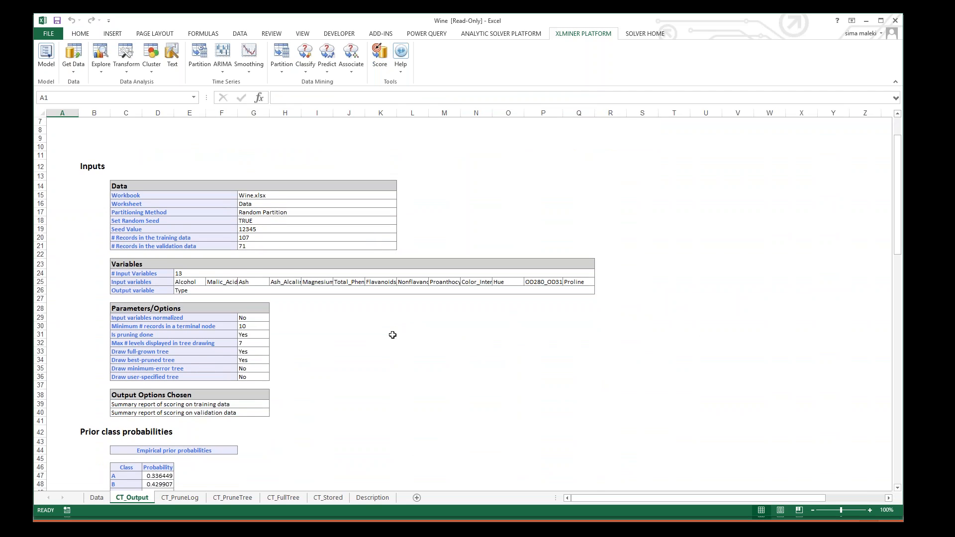
{"action": "scroll", "coordinate": [392, 335], "scroll_direction": "up", "scroll_amount": 2}
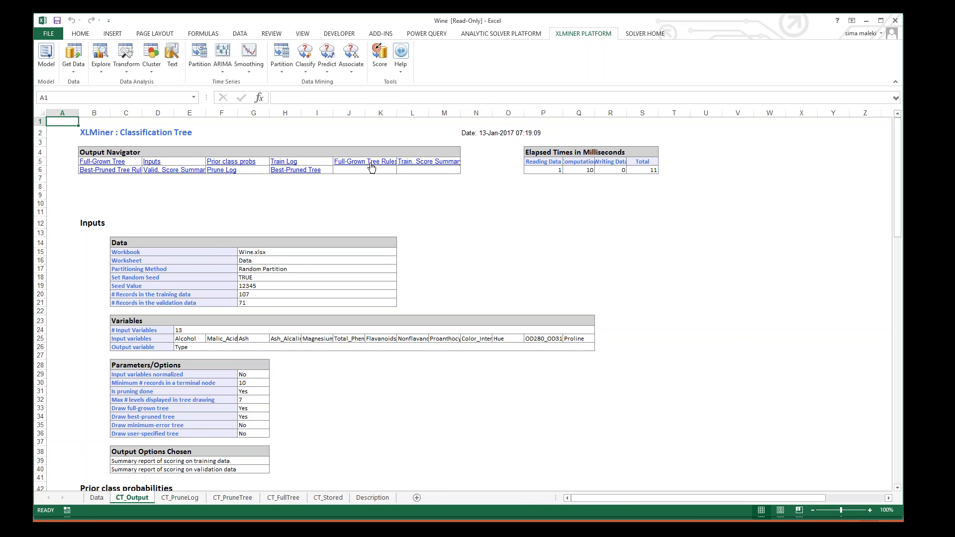
{"action": "left_click", "coordinate": [102, 161]}
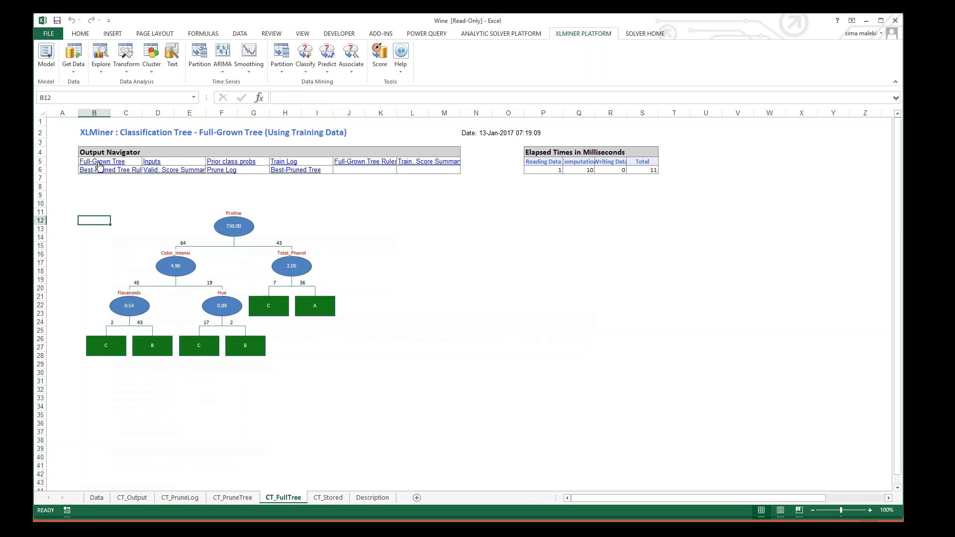
{"action": "scroll", "coordinate": [260, 401], "scroll_direction": "up", "scroll_amount": 2, "text": "ctrl"}
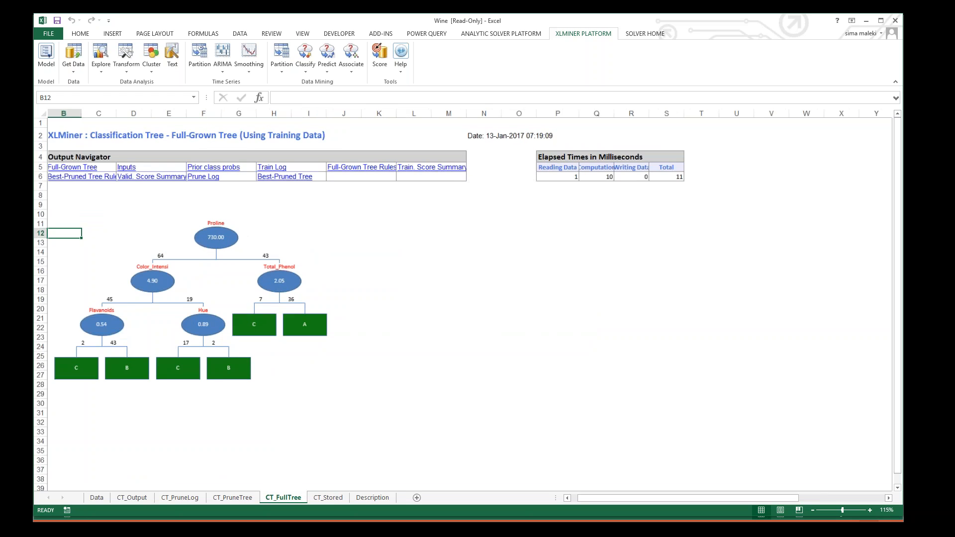
Examine the best-pruned tree diagram enlarged, following its Proline, Color Intensity and Total Phenols splits down to the terminal nodes
{"action": "left_click", "coordinate": [233, 498]}
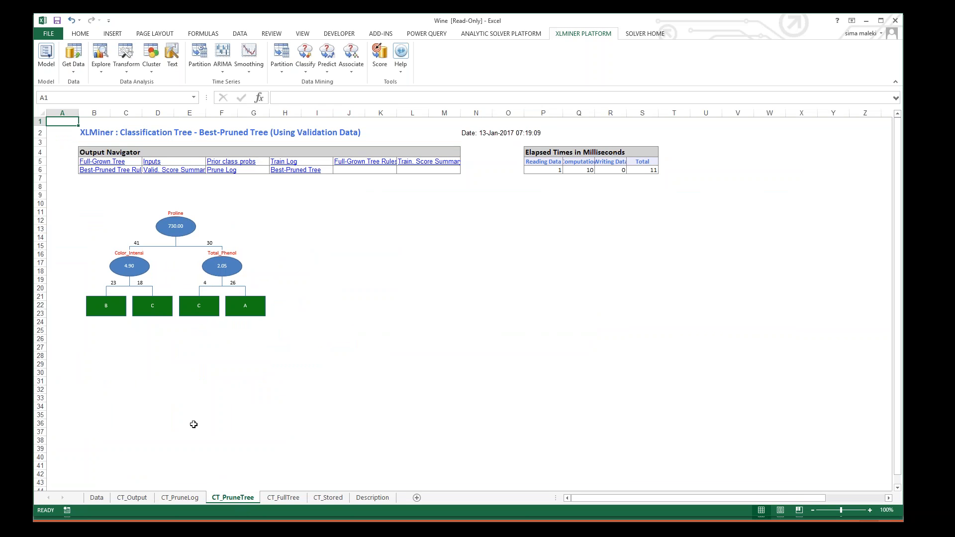
{"action": "scroll", "coordinate": [193, 424], "scroll_direction": "up", "scroll_amount": 3, "text": "ctrl"}
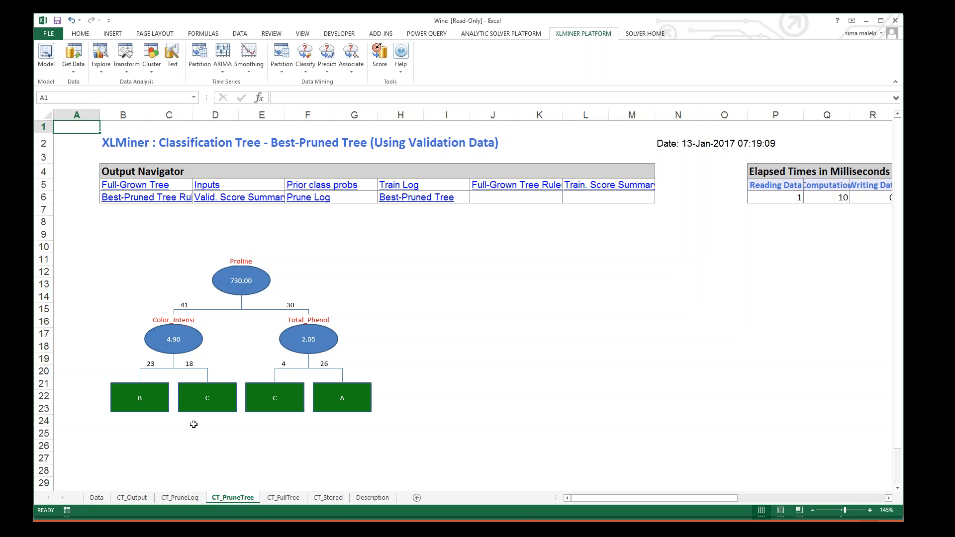
{"action": "scroll", "coordinate": [194, 425], "scroll_direction": "up", "scroll_amount": 1, "text": "ctrl"}
{"action": "scroll", "coordinate": [193, 424], "scroll_direction": "down", "scroll_amount": 1}
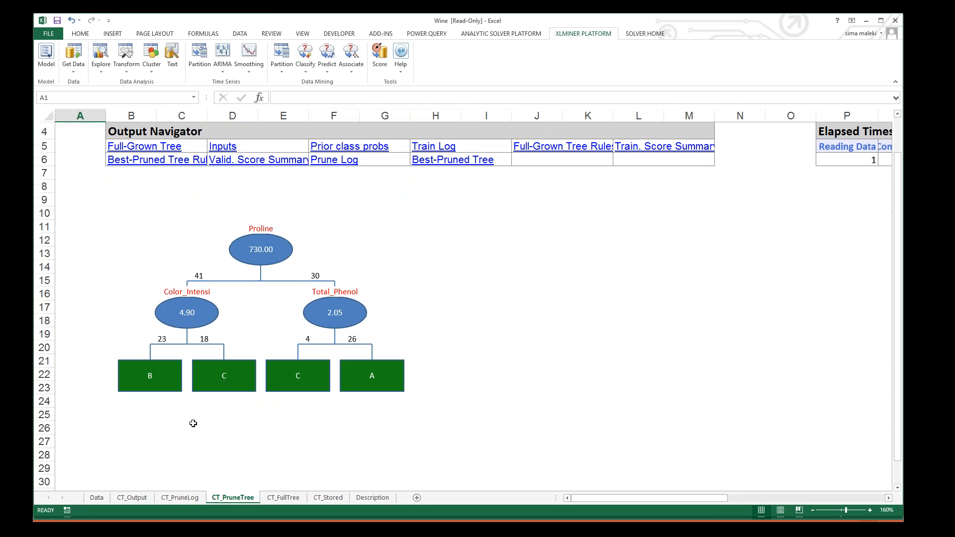
{"action": "mouse_move", "coordinate": [264, 241]}
{"action": "scroll", "coordinate": [215, 350], "scroll_direction": "up", "scroll_amount": 3}
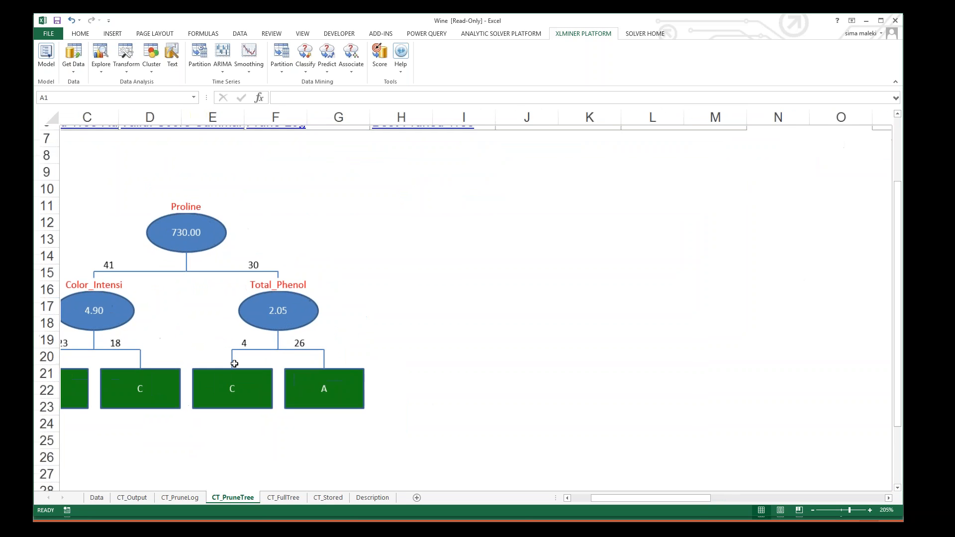
{"action": "mouse_move", "coordinate": [319, 241]}
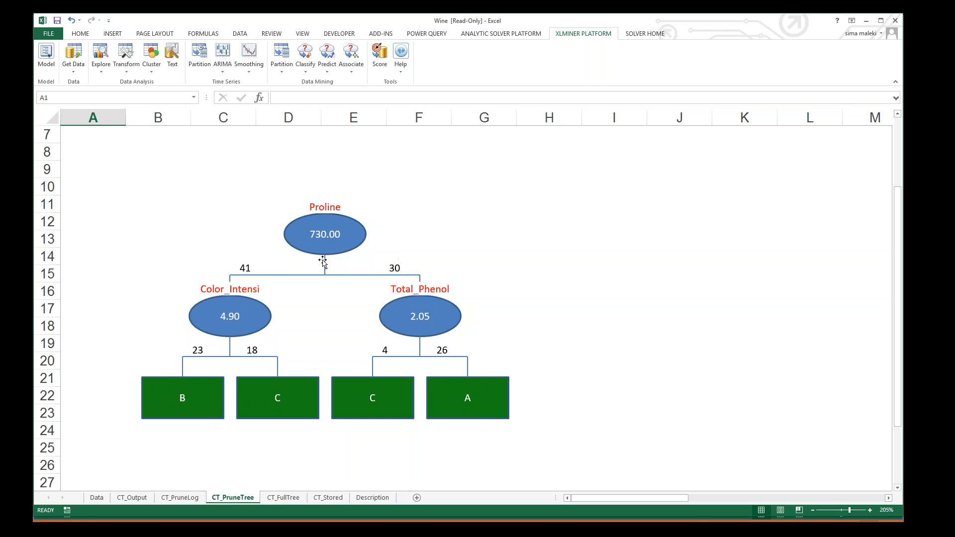
{"action": "left_click", "coordinate": [282, 275]}
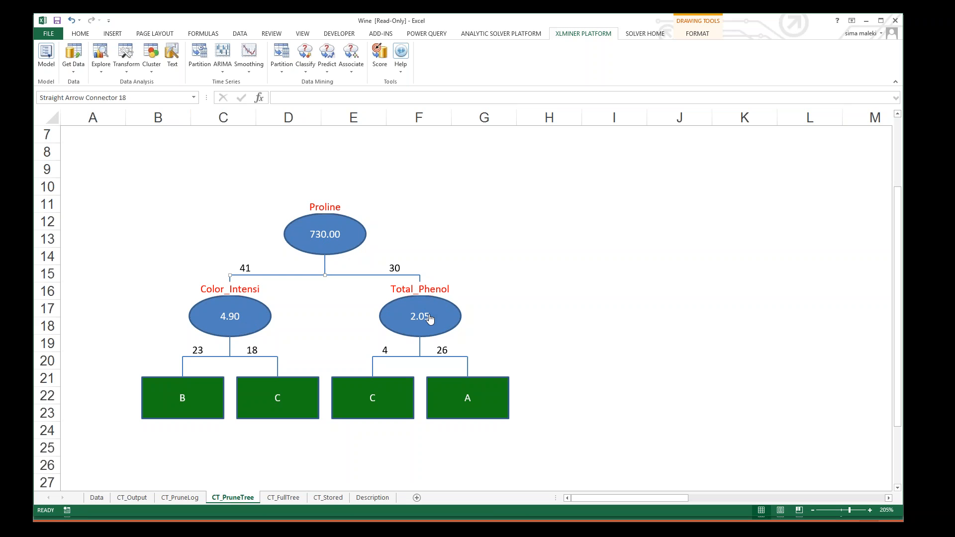
{"action": "mouse_move", "coordinate": [430, 318]}
Revisit the full-grown tree and follow its output link to the training data scoring summary, enlarged for reading
{"action": "left_click", "coordinate": [284, 497]}
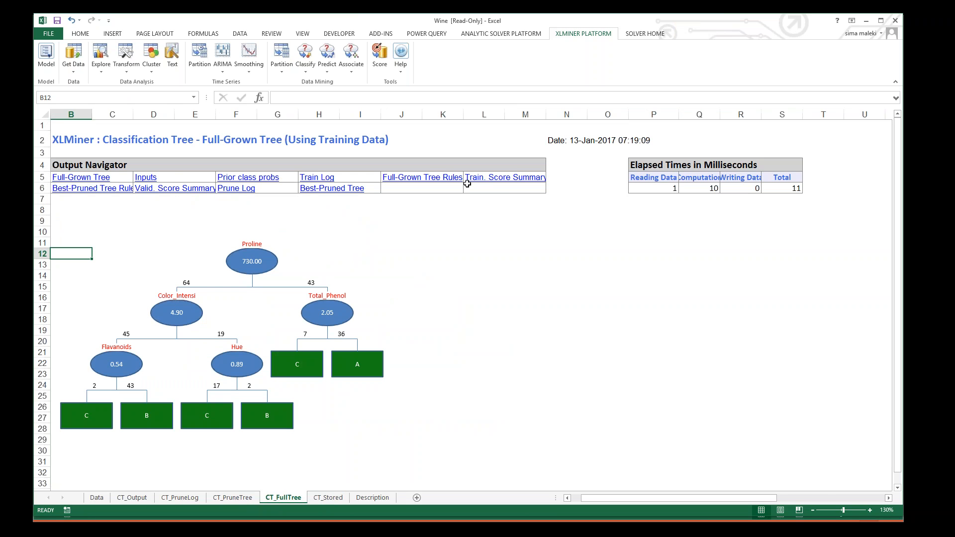
{"action": "left_click", "coordinate": [515, 179]}
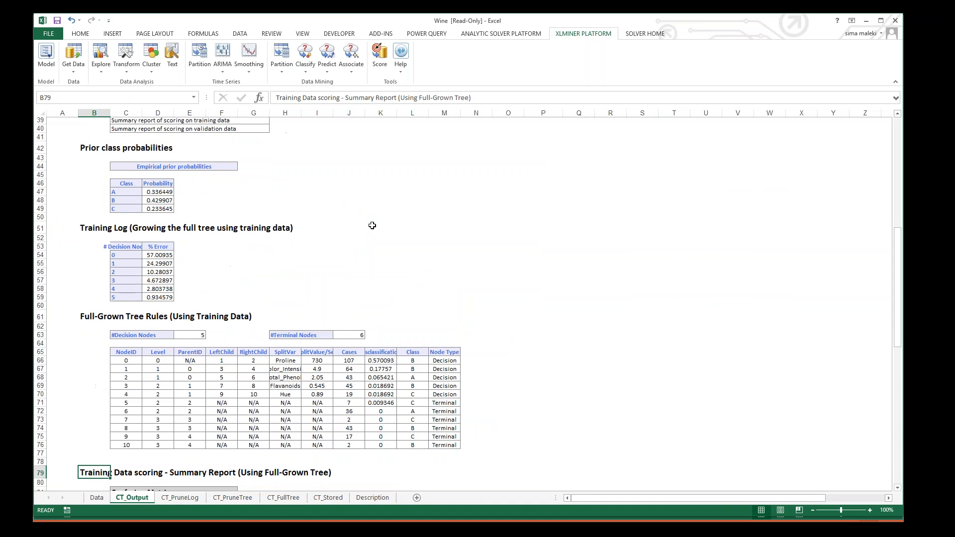
{"action": "scroll", "coordinate": [372, 225], "scroll_direction": "down", "scroll_amount": 11}
{"action": "scroll", "coordinate": [63, 300], "scroll_direction": "up", "scroll_amount": 1, "text": "ctrl"}
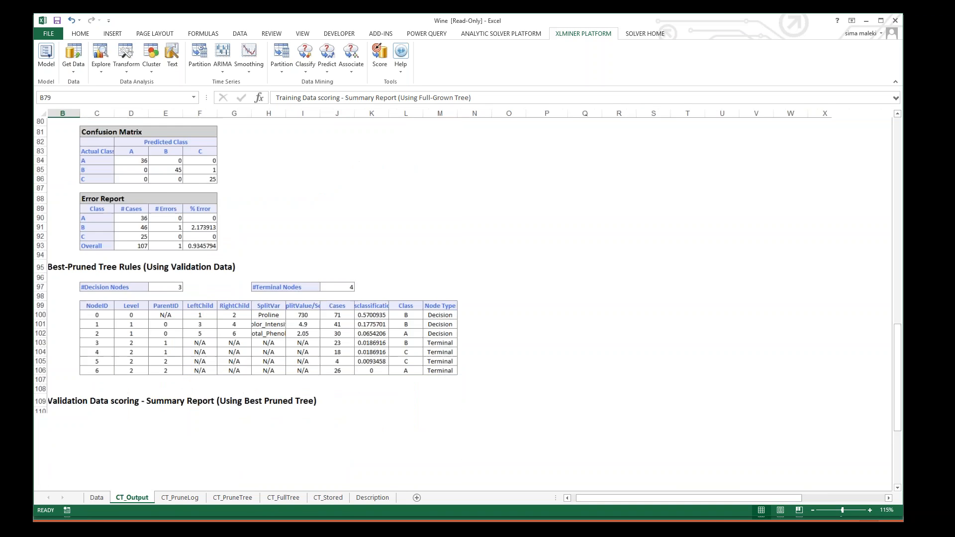
{"action": "scroll", "coordinate": [462, 300], "scroll_direction": "down", "scroll_amount": 2}
{"action": "scroll", "coordinate": [463, 300], "scroll_direction": "up", "scroll_amount": 4, "text": "ctrl"}
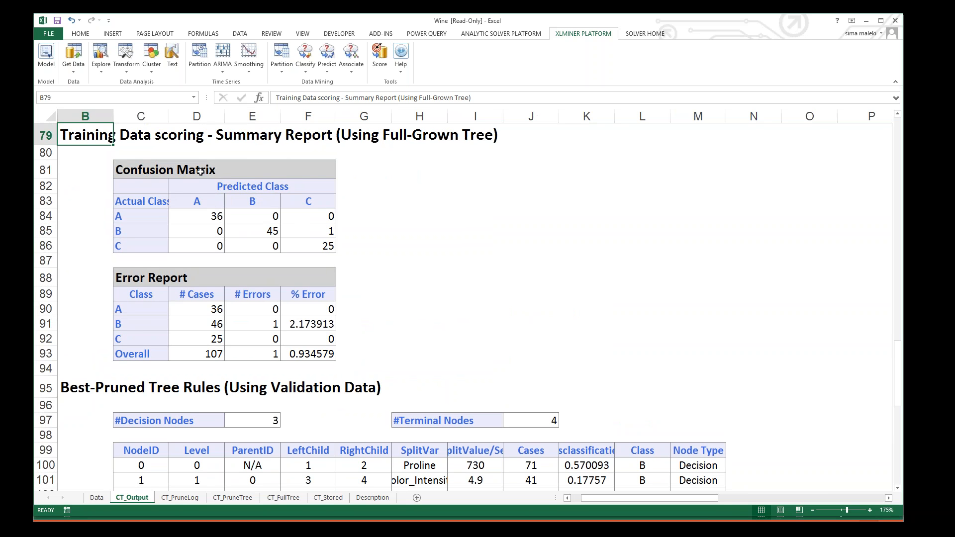
Examine the training confusion matrix, comparing actual with predicted classes and checking the A matches and the B wines predicted as C
{"action": "left_click_drag", "start_coordinate": [156, 203], "coordinate": [151, 244]}
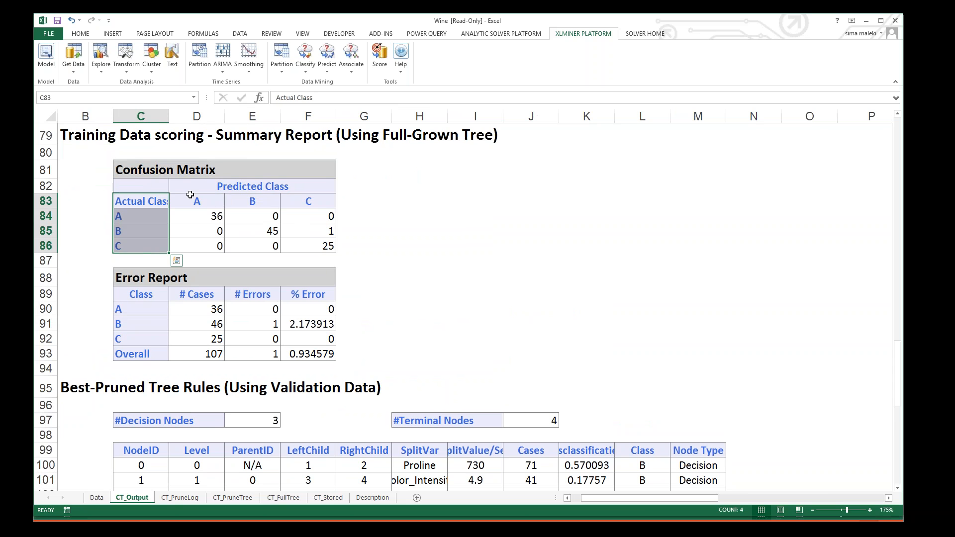
{"action": "left_click_drag", "start_coordinate": [195, 184], "coordinate": [318, 245]}
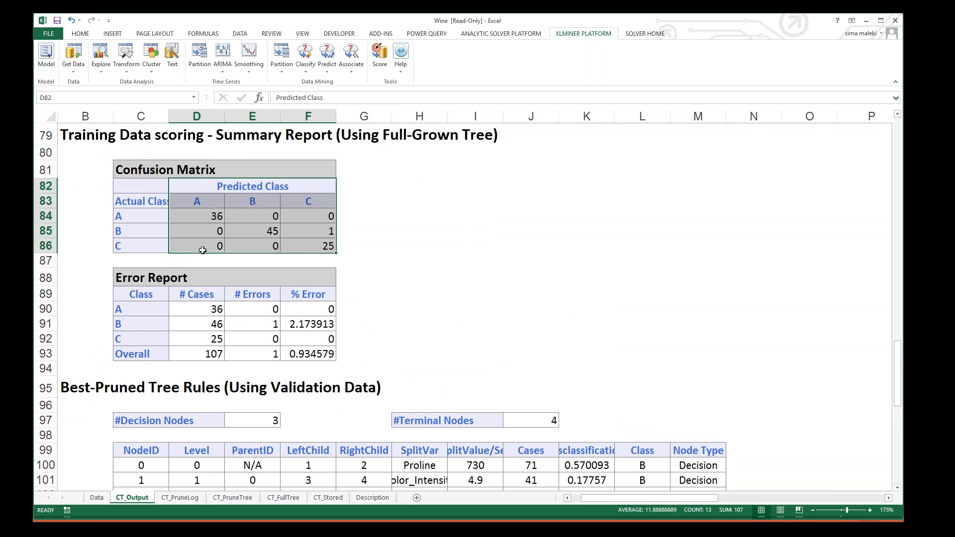
{"action": "left_click", "coordinate": [159, 227]}
{"action": "left_click", "coordinate": [201, 219]}
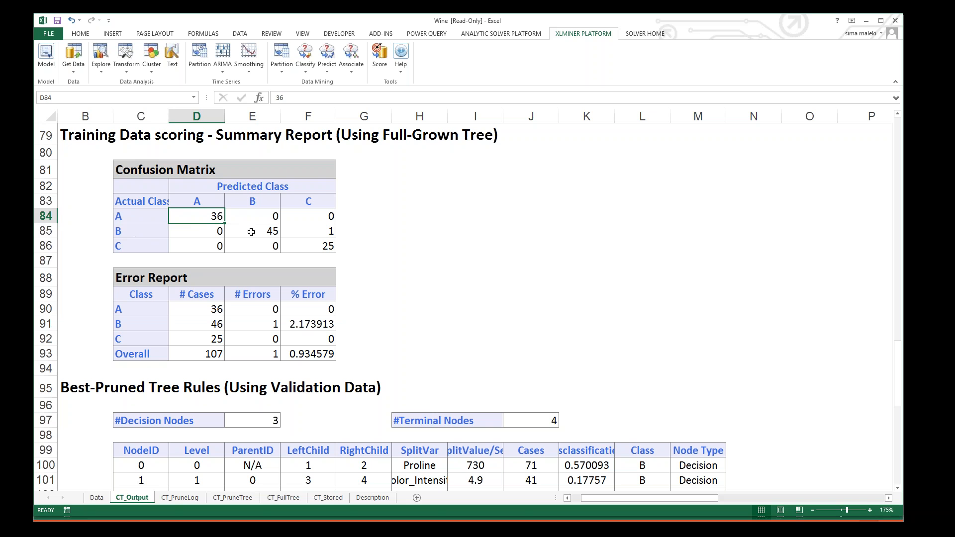
{"action": "left_click", "coordinate": [299, 235]}
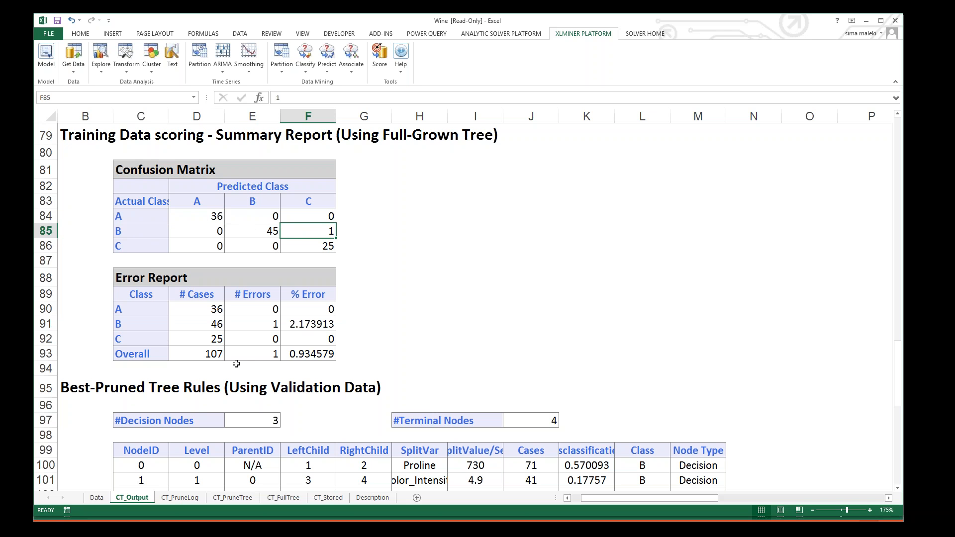
Check the overall number of cases, number of errors and percent error in the training error report
{"action": "left_click_drag", "start_coordinate": [141, 272], "coordinate": [186, 353]}
{"action": "left_click", "coordinate": [185, 354]}
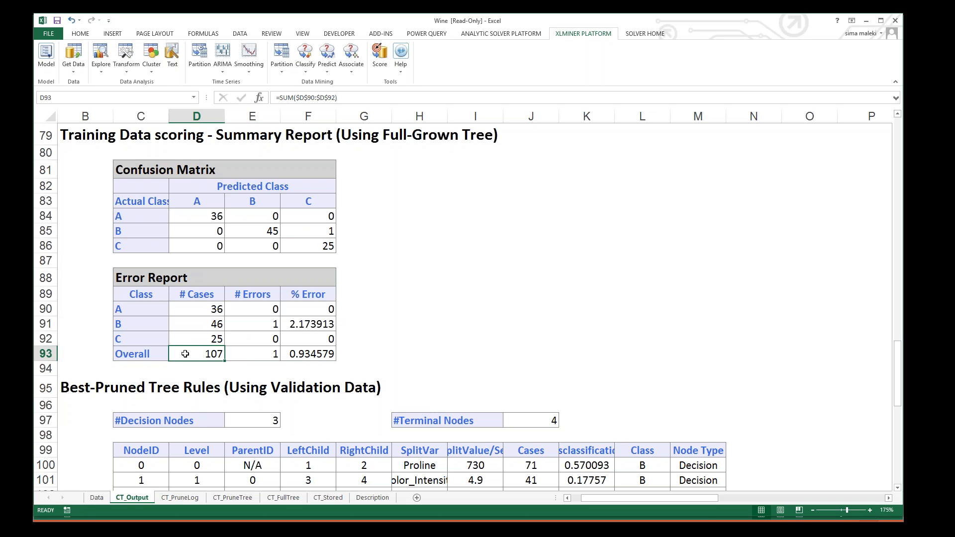
{"action": "left_click", "coordinate": [237, 353]}
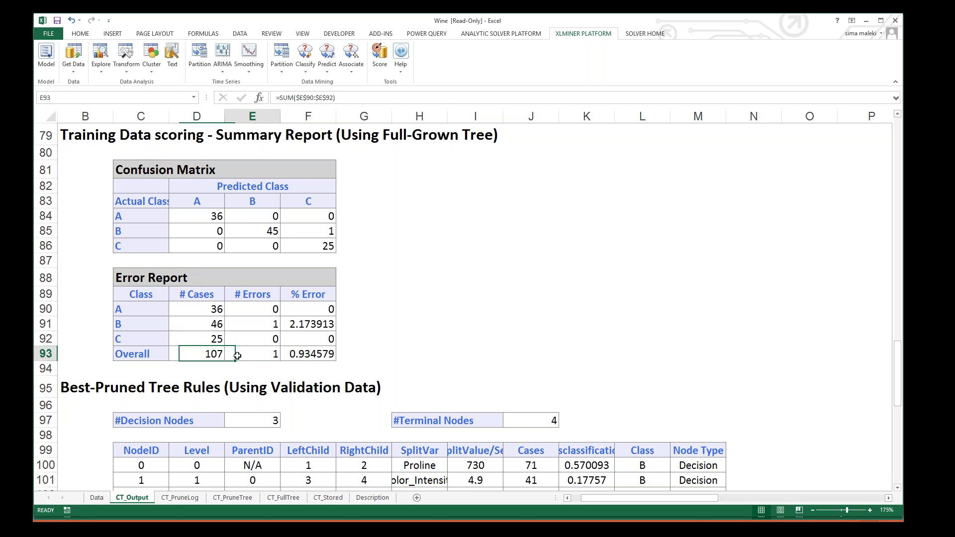
{"action": "left_click", "coordinate": [309, 358]}
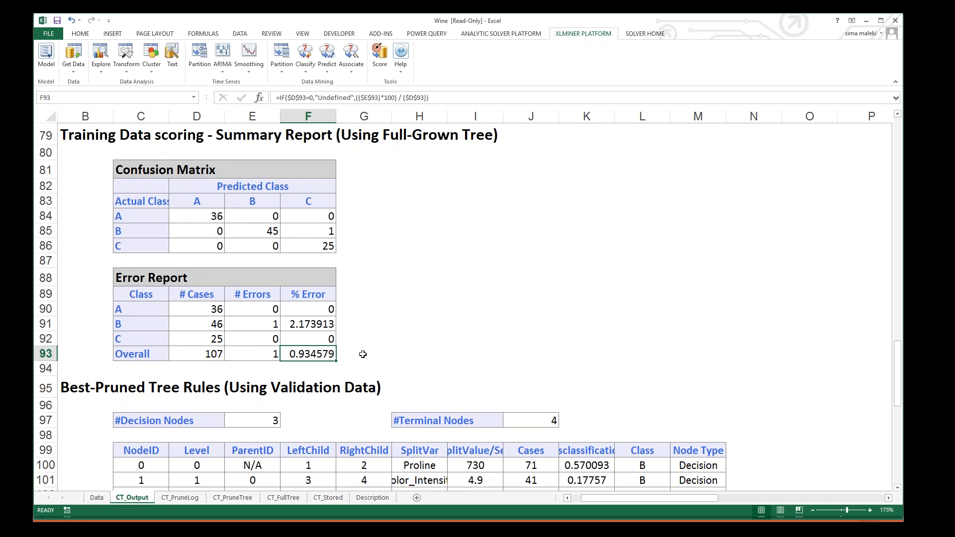
Review the best-pruned tree rules and check the overall percent error in the validation data error report
{"action": "scroll", "coordinate": [362, 354], "scroll_direction": "down", "scroll_amount": 4}
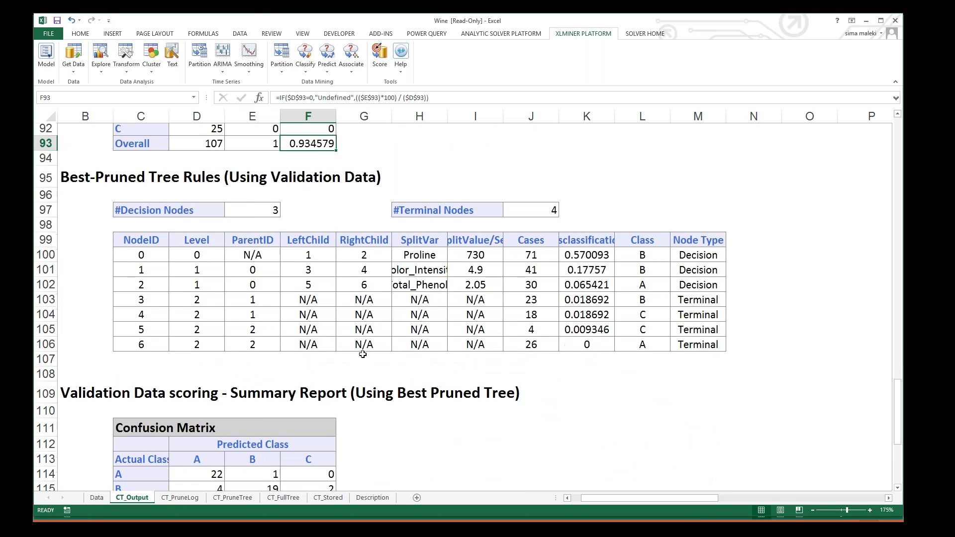
{"action": "scroll", "coordinate": [362, 354], "scroll_direction": "down", "scroll_amount": 5}
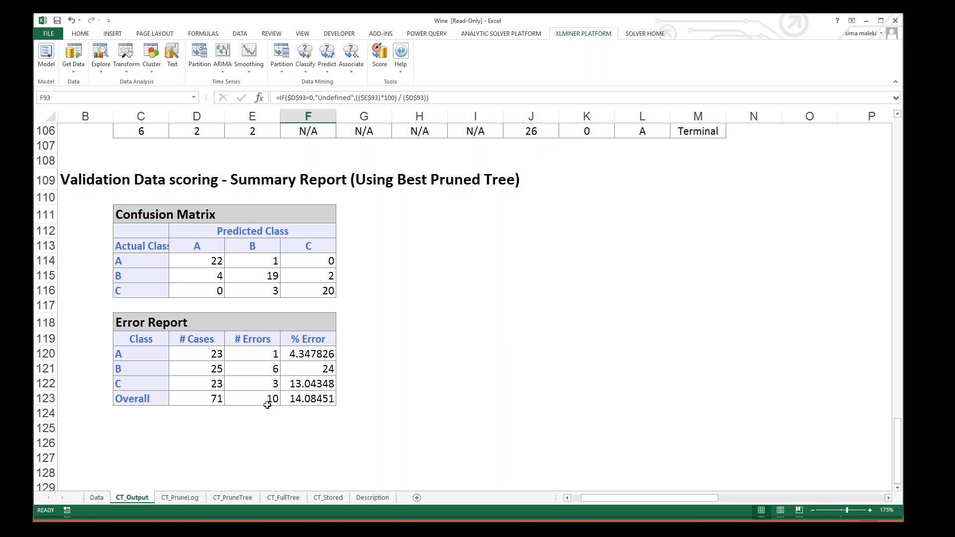
{"action": "left_click", "coordinate": [304, 398]}
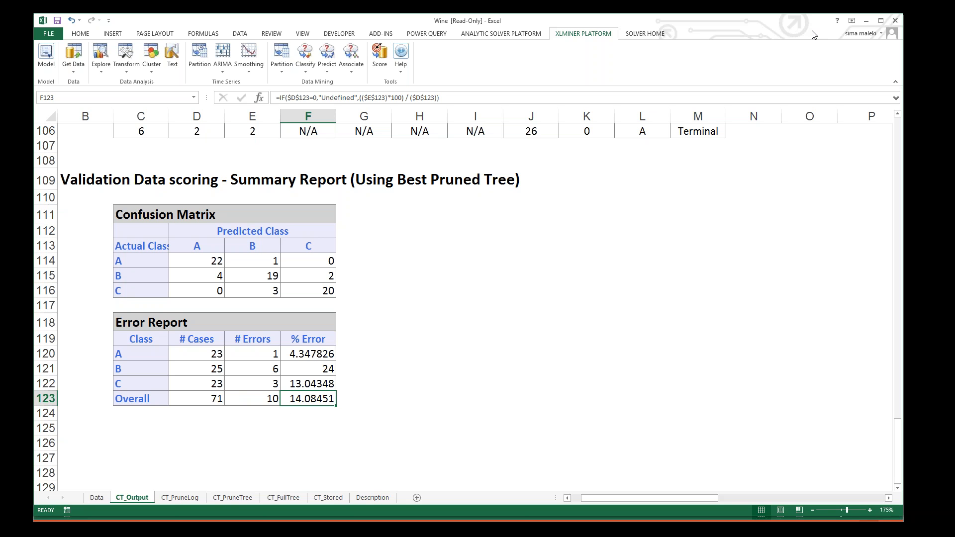
Minimize the open workbooks to reach the PowerPoint slide show, and advance it to the ensemble methods slide on Classification and Prediction
{"action": "left_click", "coordinate": [867, 22]}
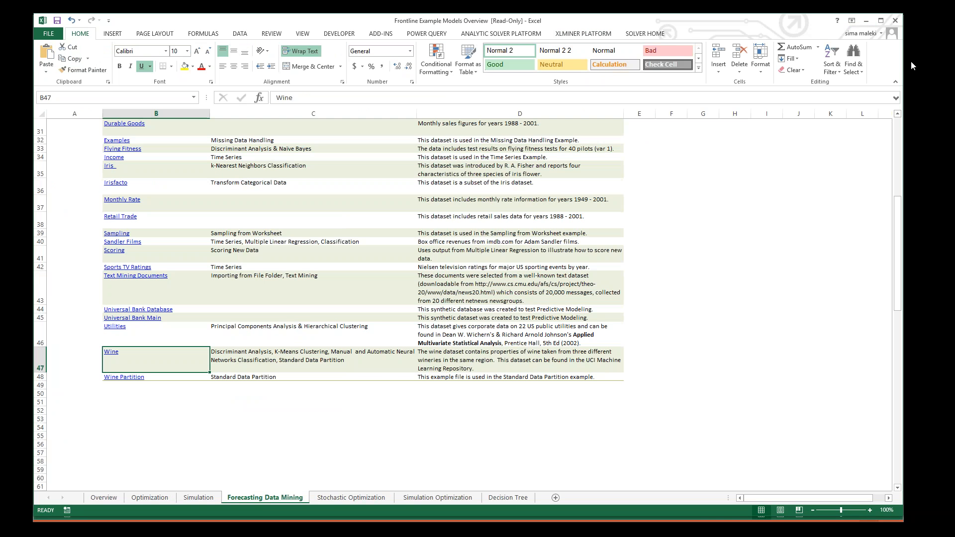
{"action": "left_click", "coordinate": [867, 22]}
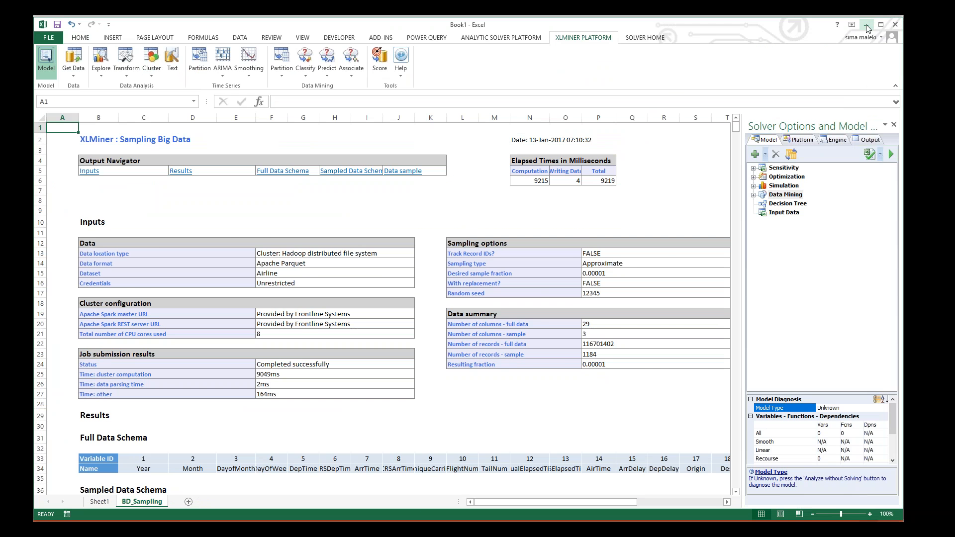
{"action": "left_click", "coordinate": [866, 25]}
{"action": "left_click", "coordinate": [468, 204]}
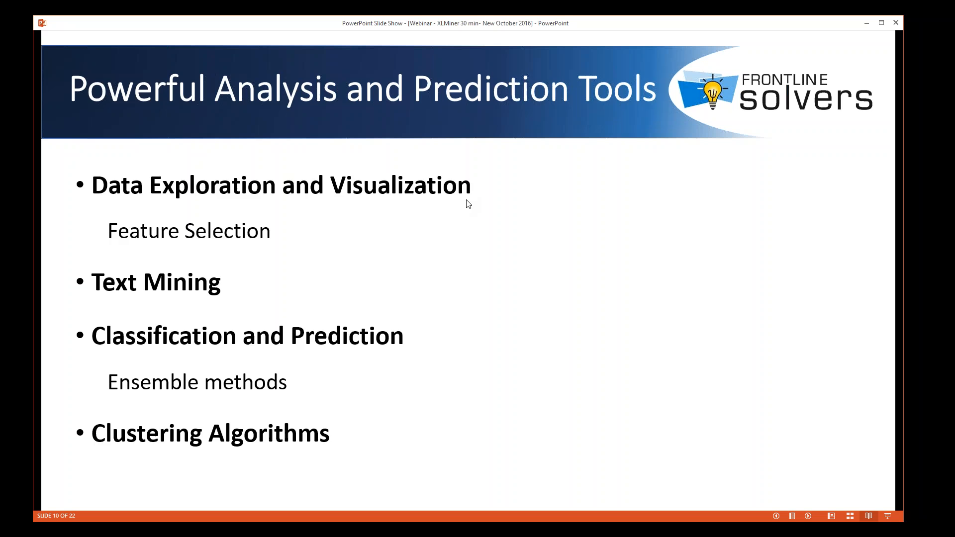
{"action": "left_click", "coordinate": [468, 204]}
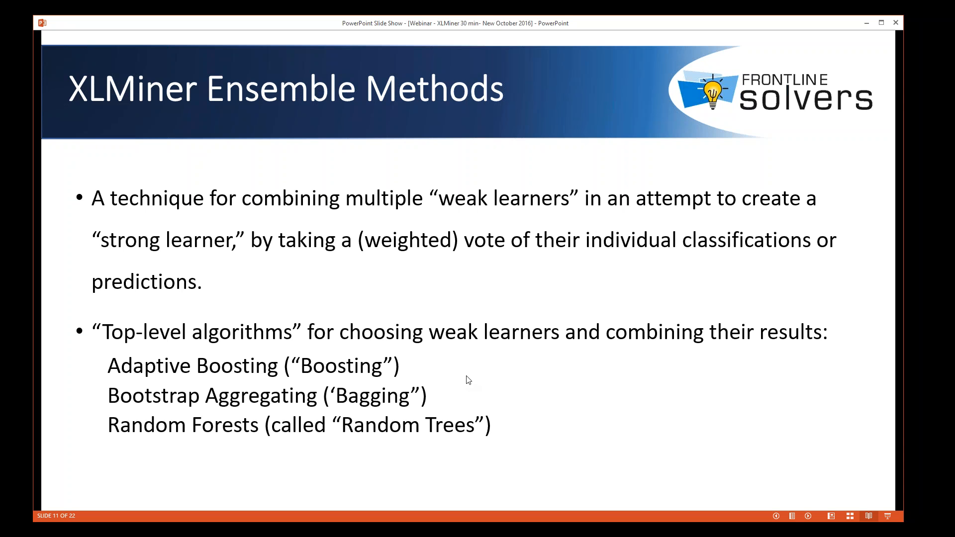
{"action": "key", "text": "Right"}
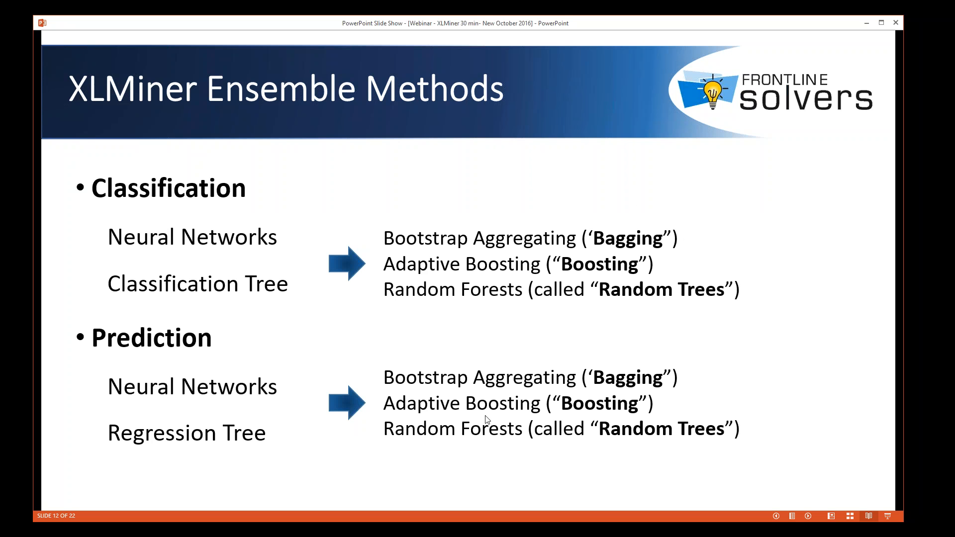
Switch to the Wine workbook in Excel and start a boosting classification tree on the Data sheet
{"action": "left_click", "coordinate": [305, 534]}
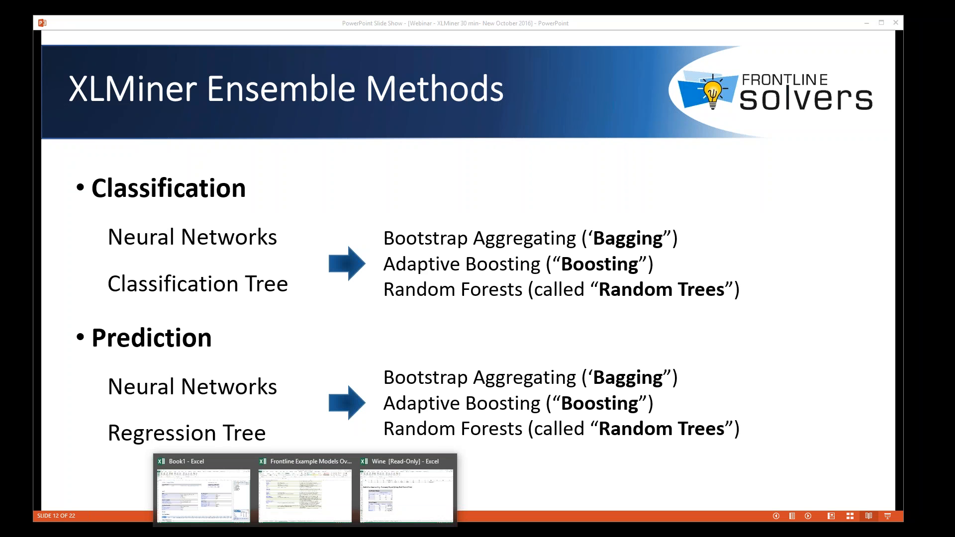
{"action": "left_click", "coordinate": [407, 495]}
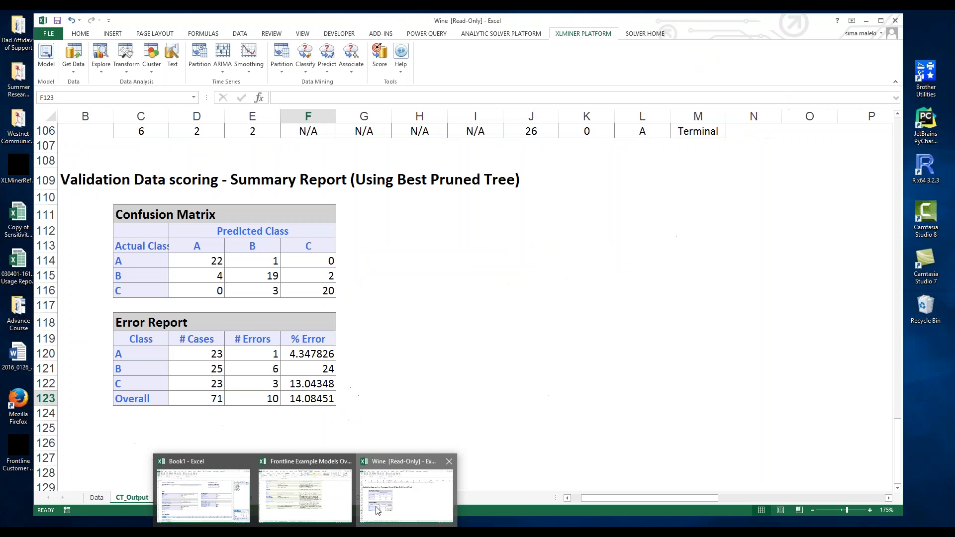
{"action": "left_click", "coordinate": [96, 497]}
{"action": "left_click", "coordinate": [306, 69]}
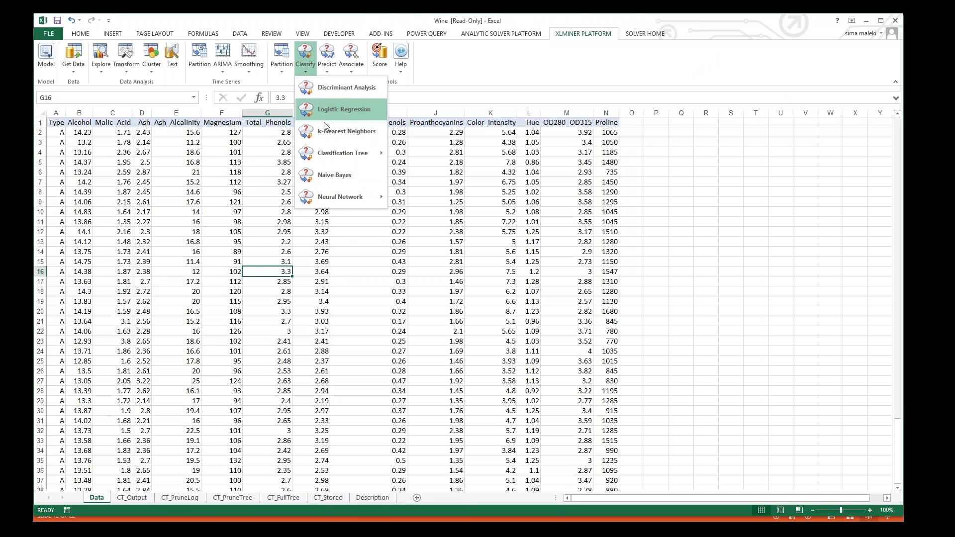
{"action": "mouse_move", "coordinate": [331, 152]}
{"action": "left_click", "coordinate": [406, 156]}
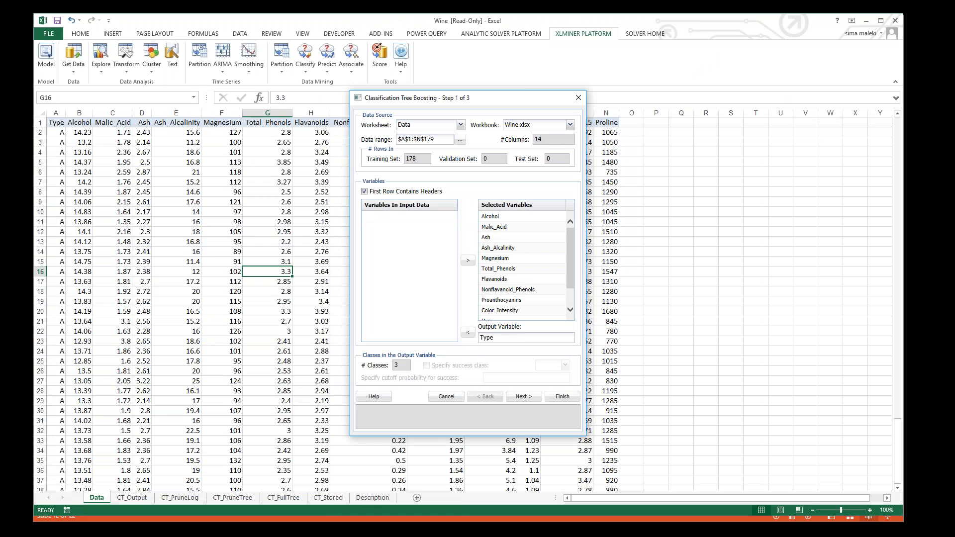
Generate the boosting ensemble using AdaBoost.M1 (Freund), 50 weak learners, automatic random partitioning at 60/40, and summary reports for training and validation data
{"action": "left_click", "coordinate": [524, 397]}
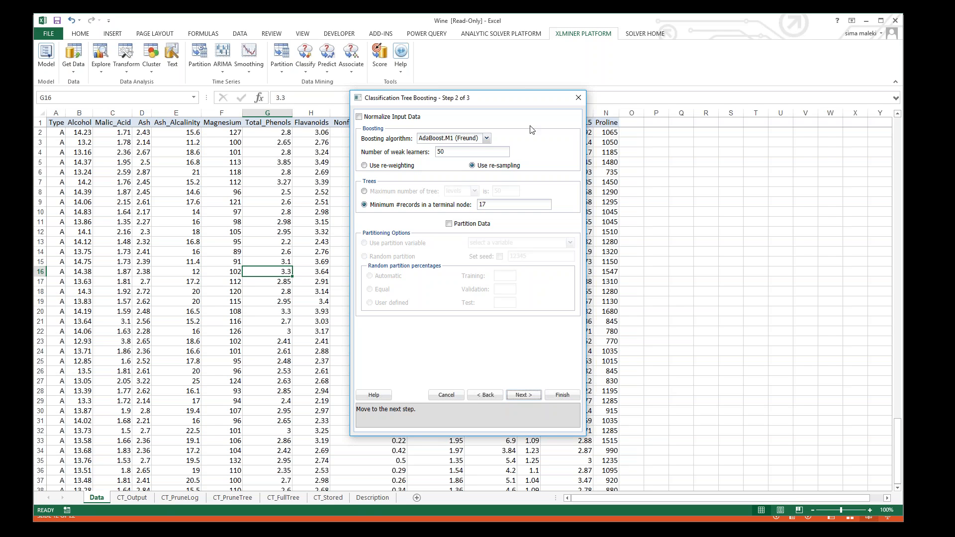
{"action": "left_click", "coordinate": [486, 139]}
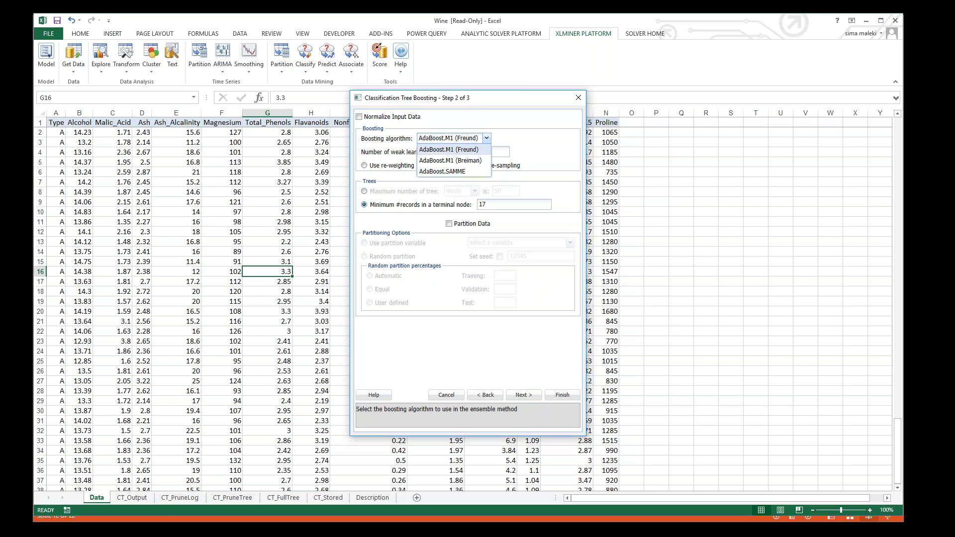
{"action": "left_click", "coordinate": [532, 144]}
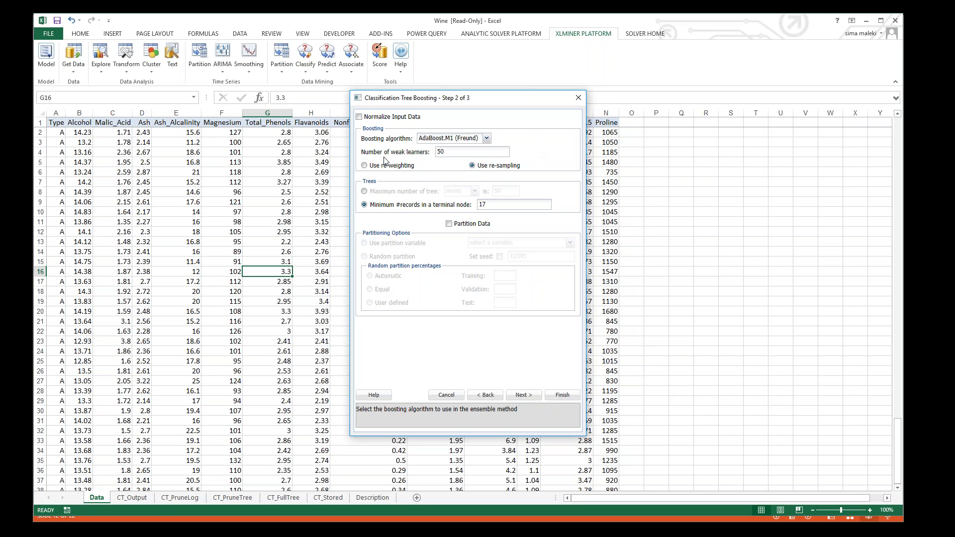
{"action": "left_click", "coordinate": [444, 151]}
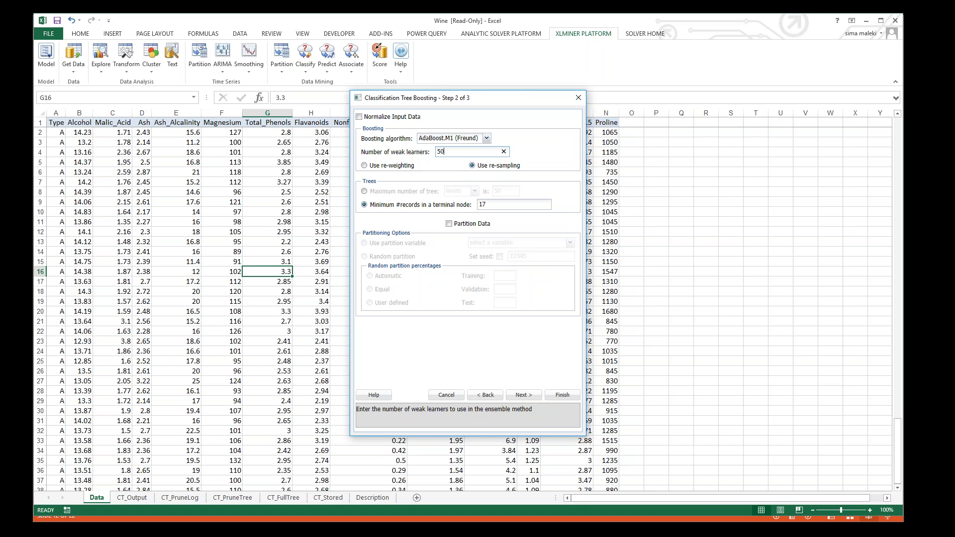
{"action": "left_click", "coordinate": [448, 224]}
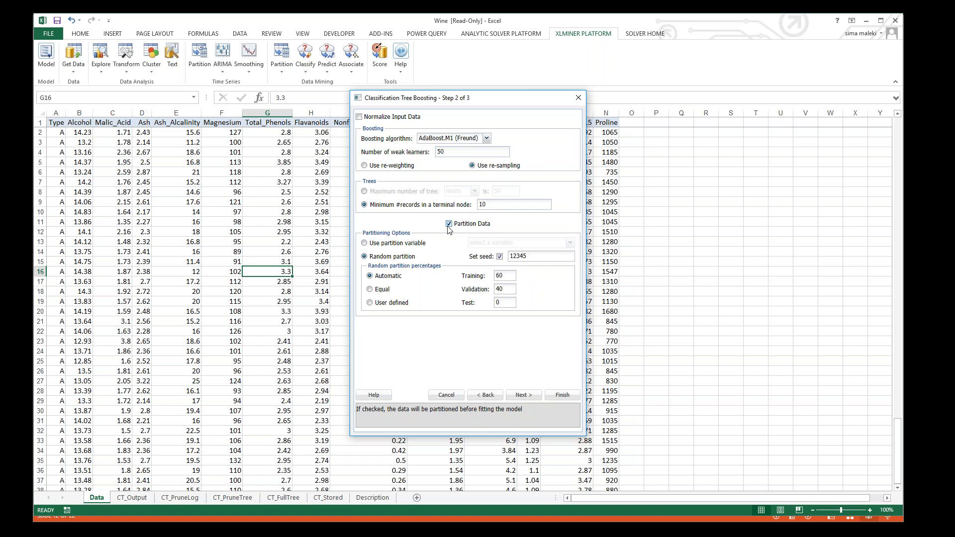
{"action": "left_click", "coordinate": [523, 396]}
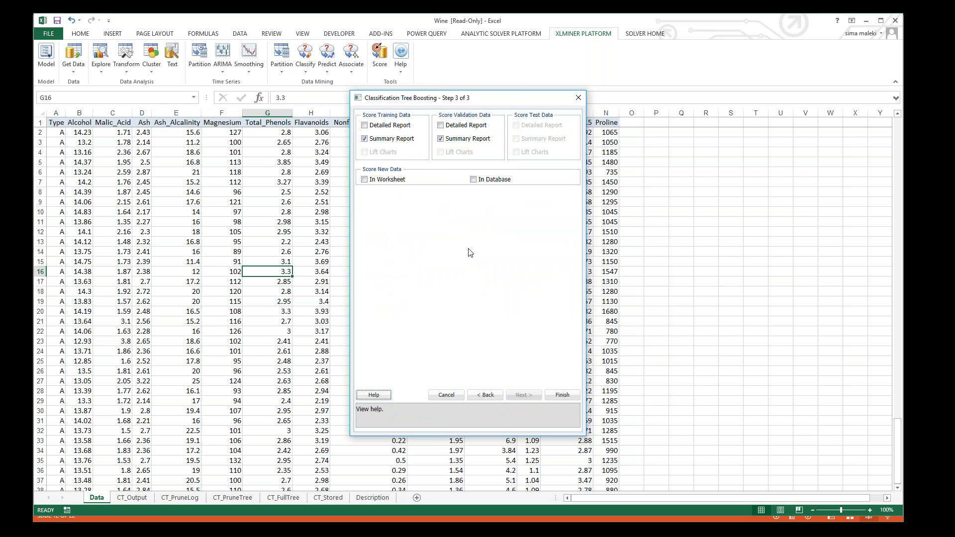
{"action": "left_click", "coordinate": [563, 395]}
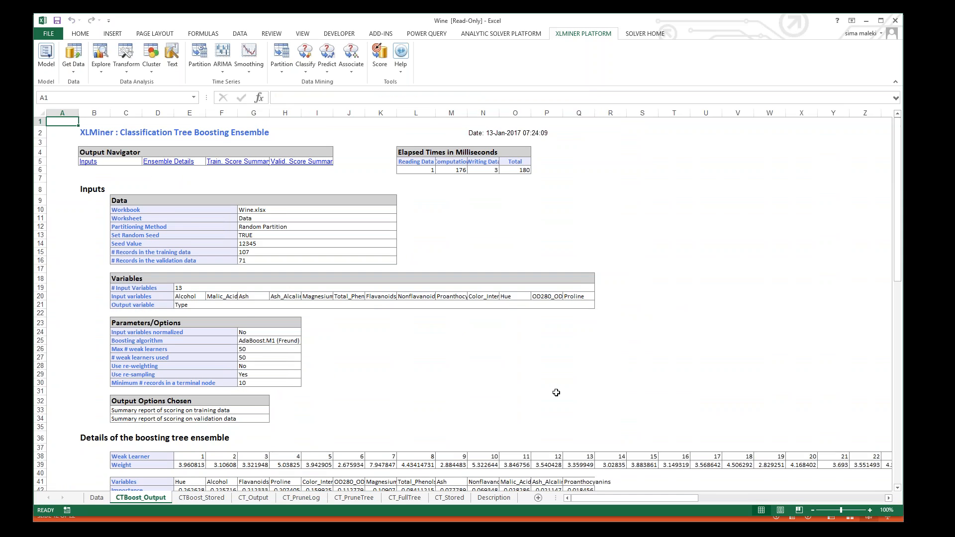
Examine the boosting ensemble details, checking the weak learner weights and the importance of the Hue variable
{"action": "scroll", "coordinate": [556, 390], "scroll_direction": "down", "scroll_amount": 6}
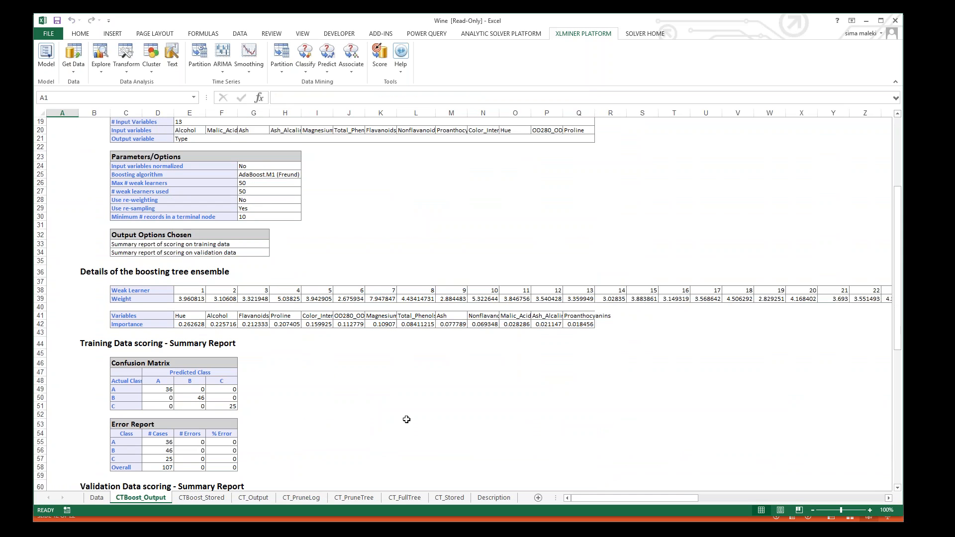
{"action": "scroll", "coordinate": [406, 420], "scroll_direction": "up", "scroll_amount": 1, "text": "ctrl"}
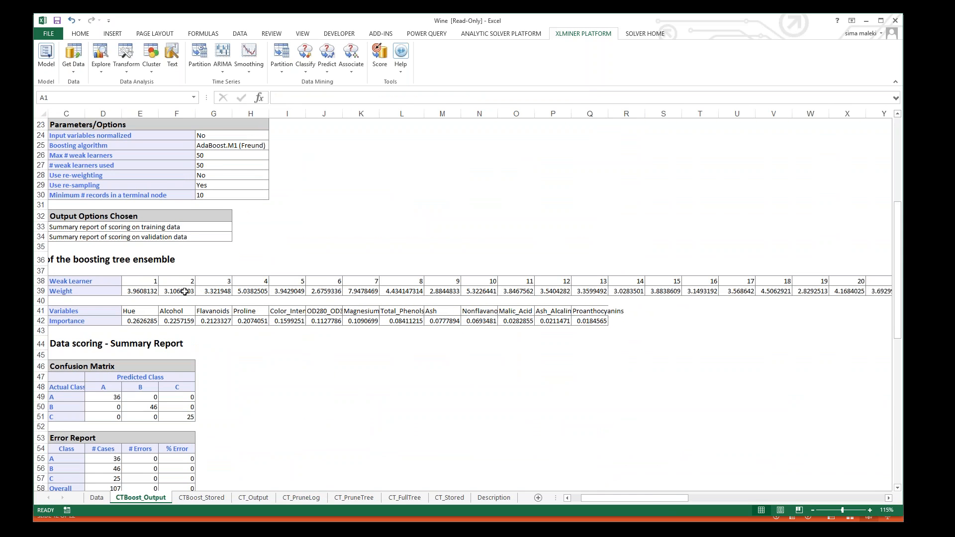
{"action": "left_click_drag", "start_coordinate": [642, 496], "coordinate": [617, 503]}
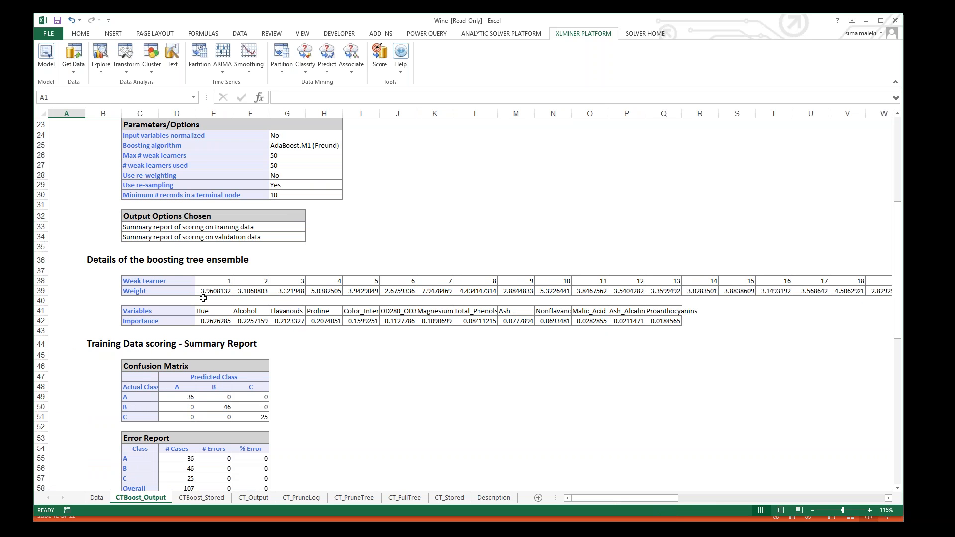
{"action": "left_click", "coordinate": [213, 323]}
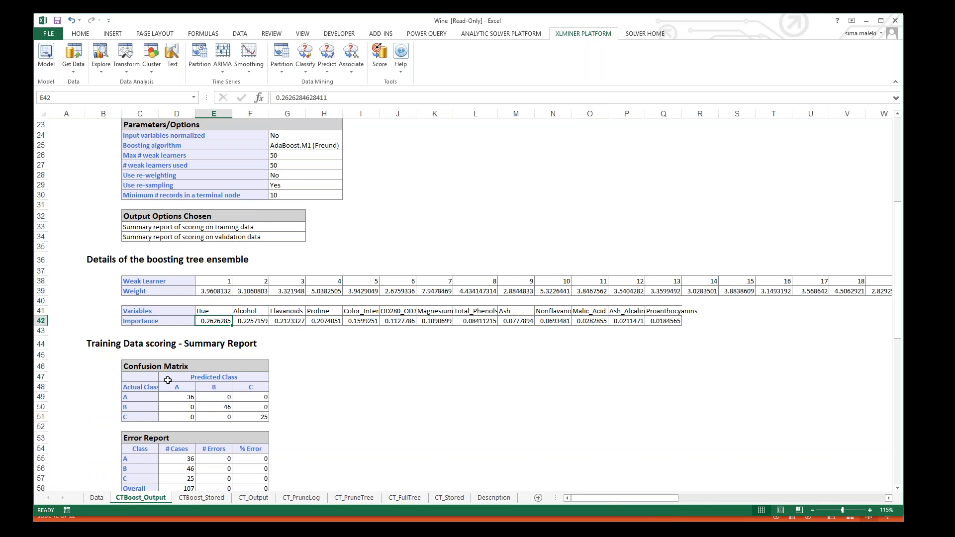
Enlarge the training data summary report of the boosting ensemble and check its overall percent error
{"action": "scroll", "coordinate": [167, 381], "scroll_direction": "down", "scroll_amount": 2}
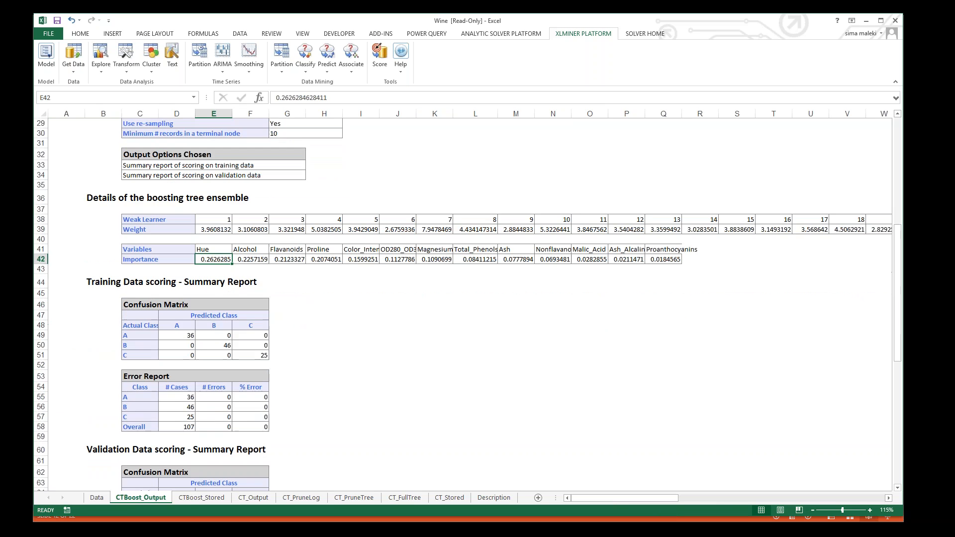
{"action": "left_click", "coordinate": [870, 511]}
{"action": "left_click", "coordinate": [870, 511]}
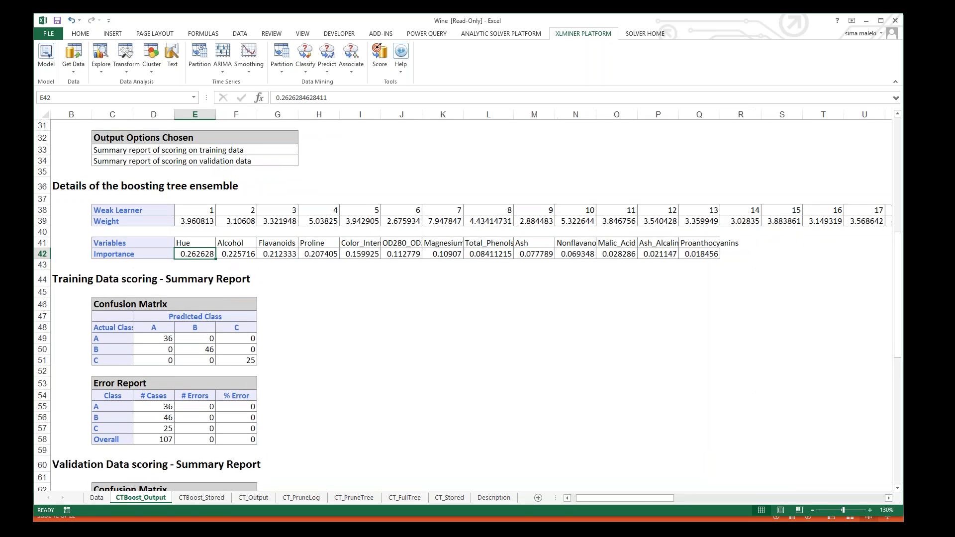
{"action": "left_click_drag", "start_coordinate": [661, 495], "coordinate": [651, 495]}
{"action": "scroll", "coordinate": [284, 333], "scroll_direction": "down", "scroll_amount": 3}
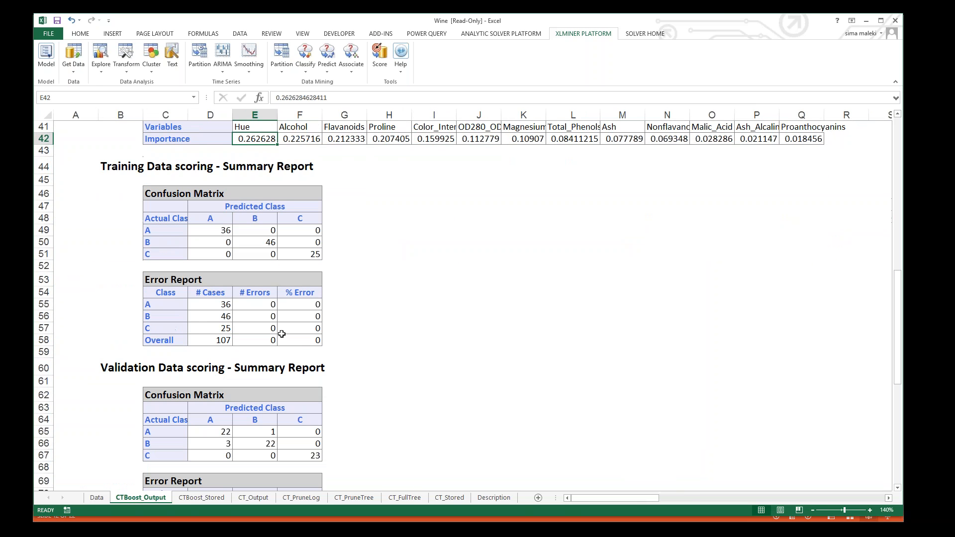
{"action": "left_click", "coordinate": [289, 339]}
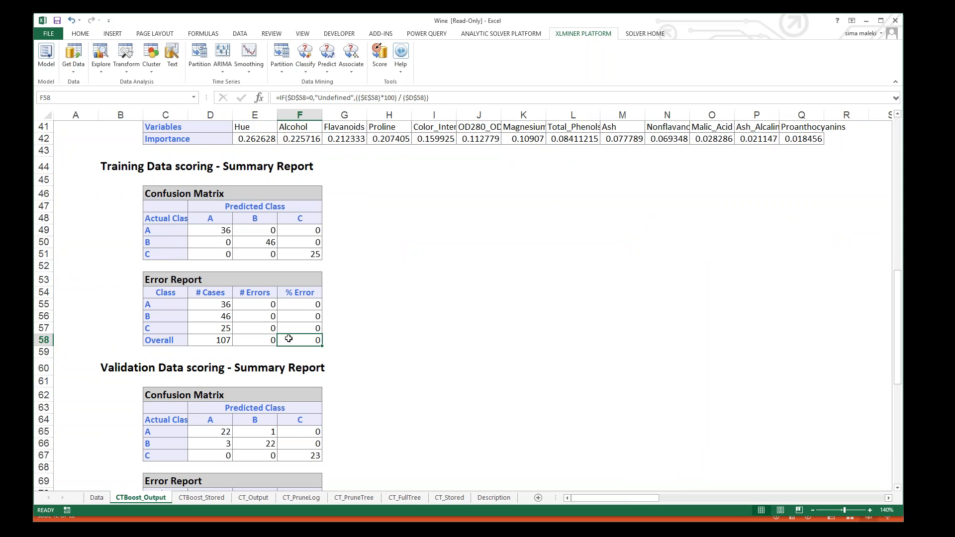
Check the overall number of errors and percent error in the boosting ensemble's validation error report
{"action": "scroll", "coordinate": [289, 339], "scroll_direction": "down", "scroll_amount": 5}
{"action": "left_click", "coordinate": [260, 352]}
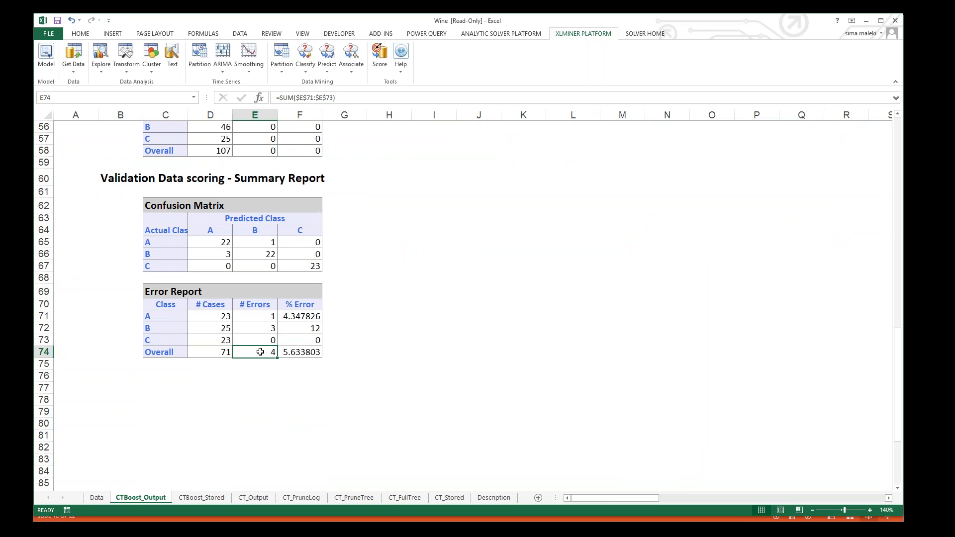
{"action": "left_click", "coordinate": [291, 353]}
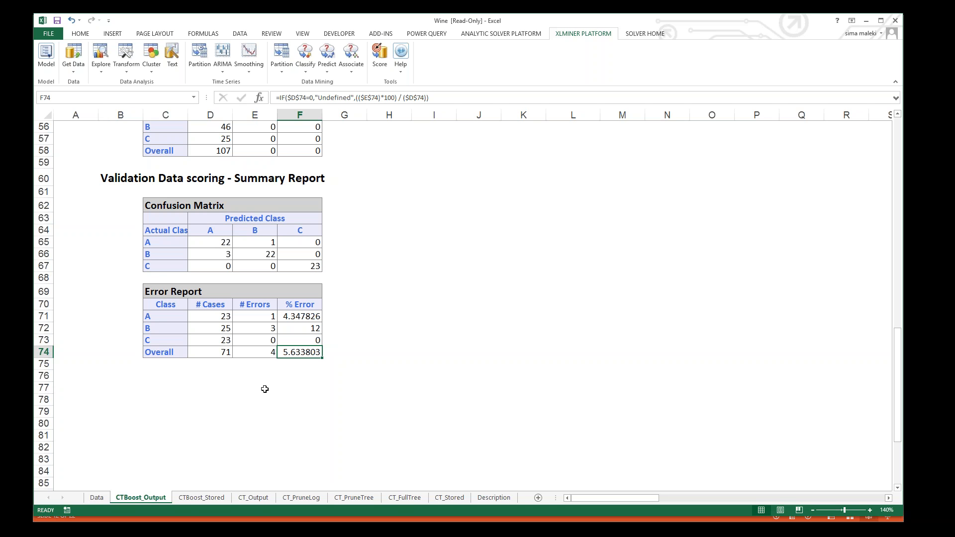
Return to the Data sheet and look over the predictor columns from Alcohol to Color_Intensity
{"action": "left_click", "coordinate": [96, 498]}
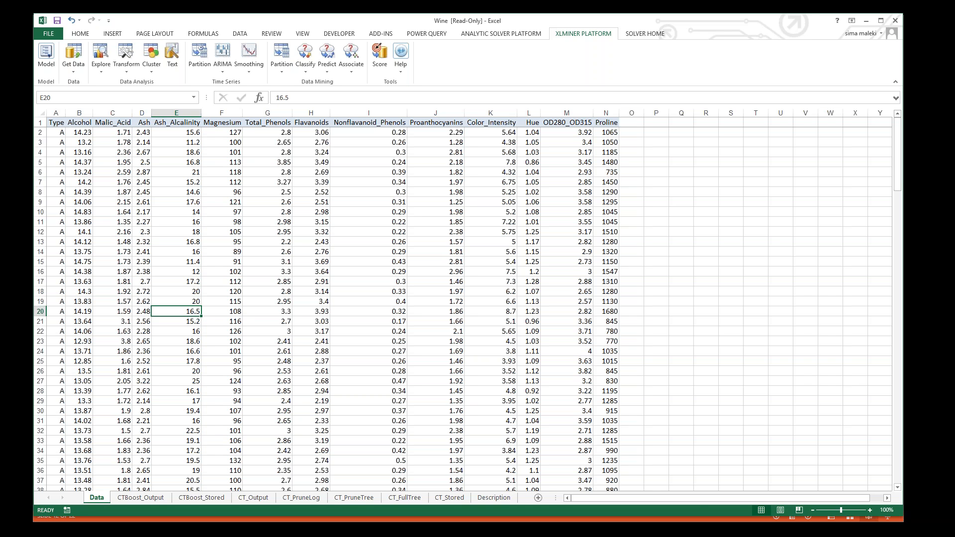
{"action": "left_click_drag", "start_coordinate": [70, 125], "coordinate": [509, 238]}
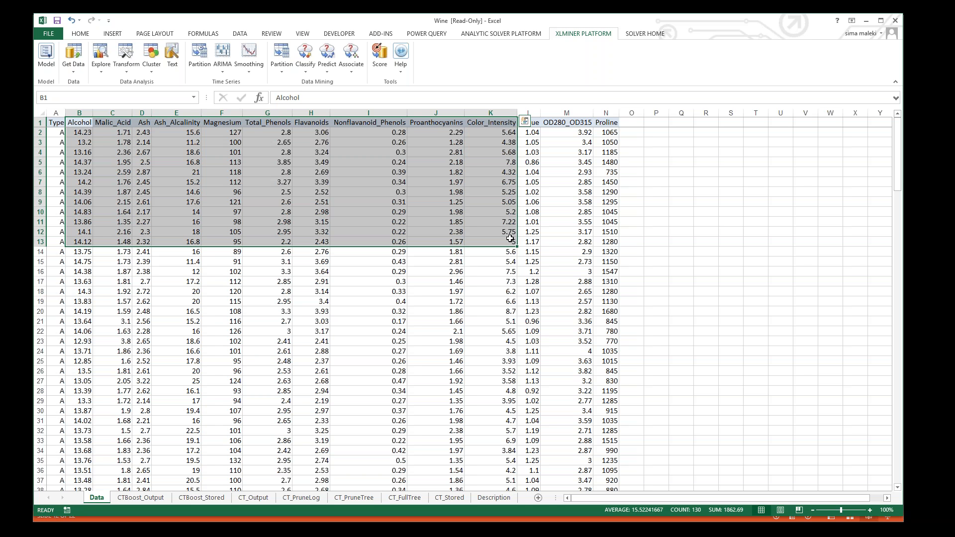
{"action": "left_click", "coordinate": [95, 312]}
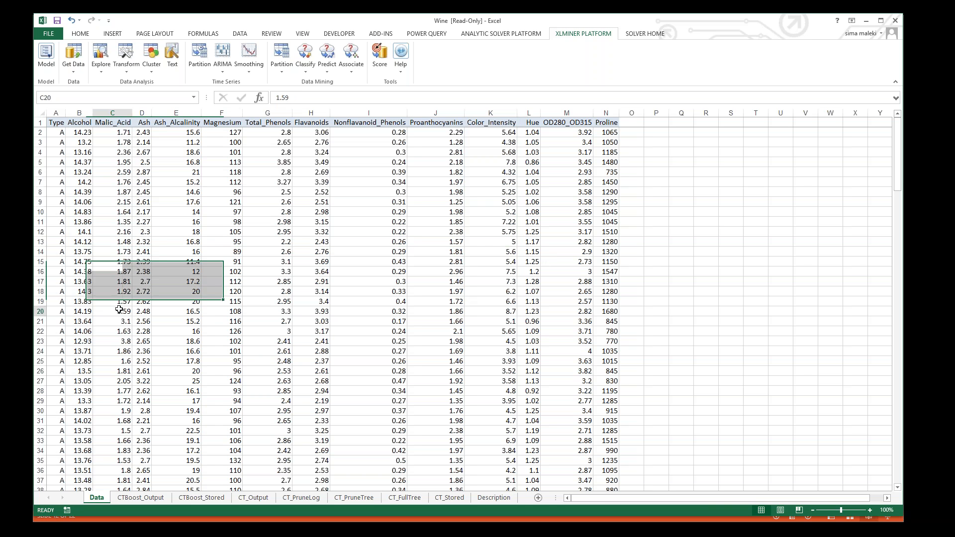
{"action": "left_click", "coordinate": [238, 299]}
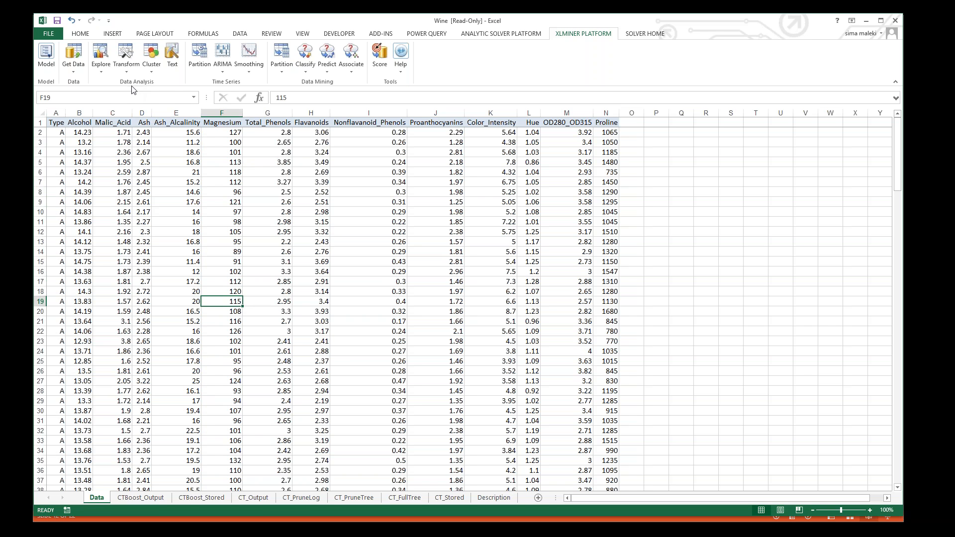
Start Feature Selection with Type as the output variable and Alcohol through Proline as continuous variables
{"action": "left_click", "coordinate": [103, 72]}
{"action": "left_click", "coordinate": [134, 109]}
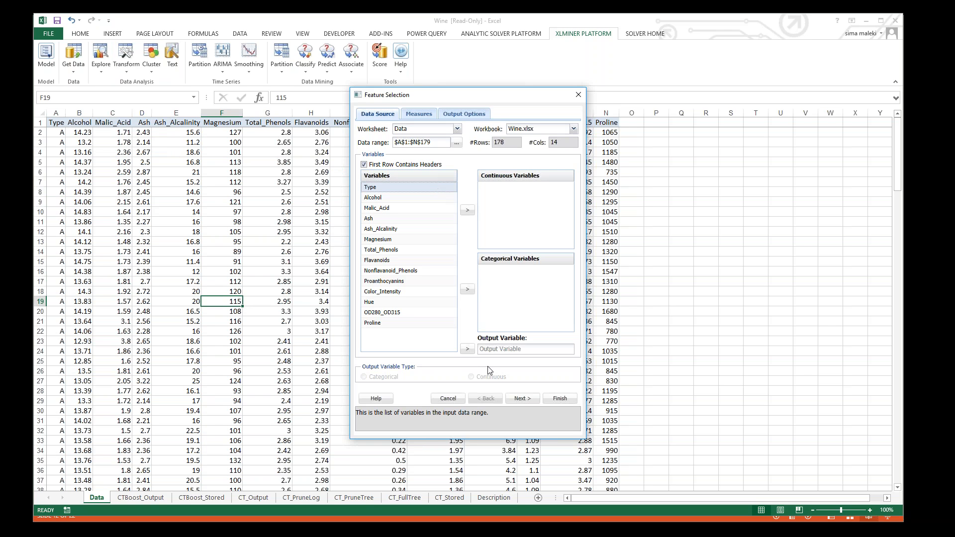
{"action": "left_click", "coordinate": [467, 348]}
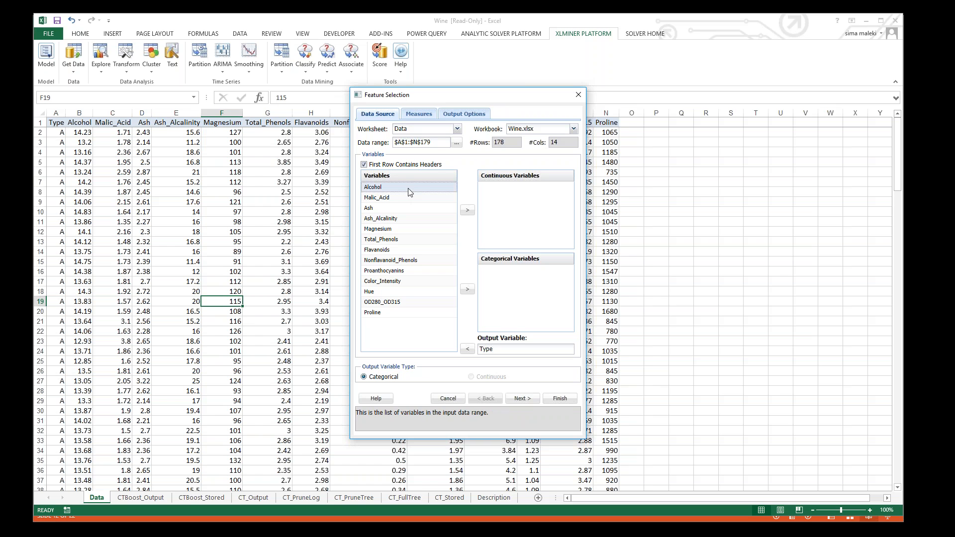
{"action": "left_click", "coordinate": [425, 313], "text": "shift"}
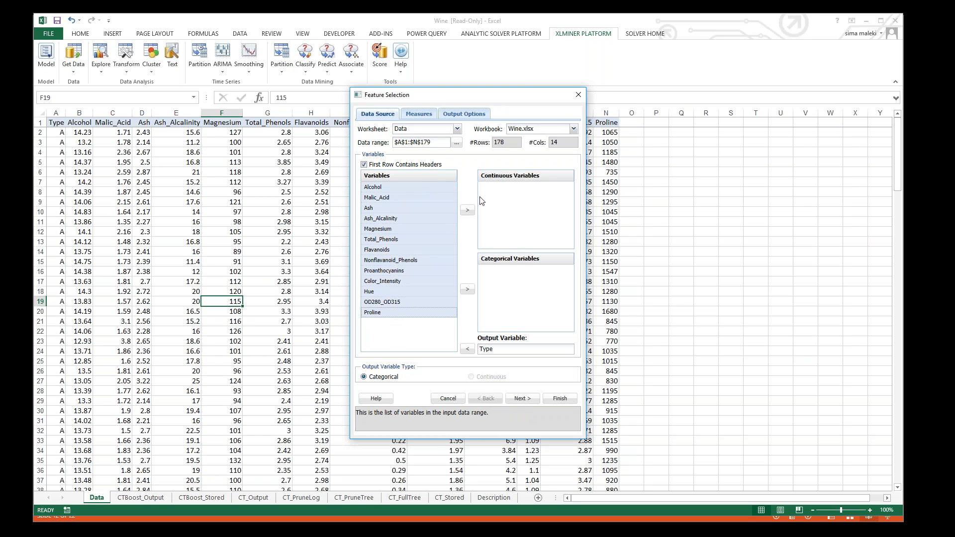
{"action": "left_click", "coordinate": [467, 209]}
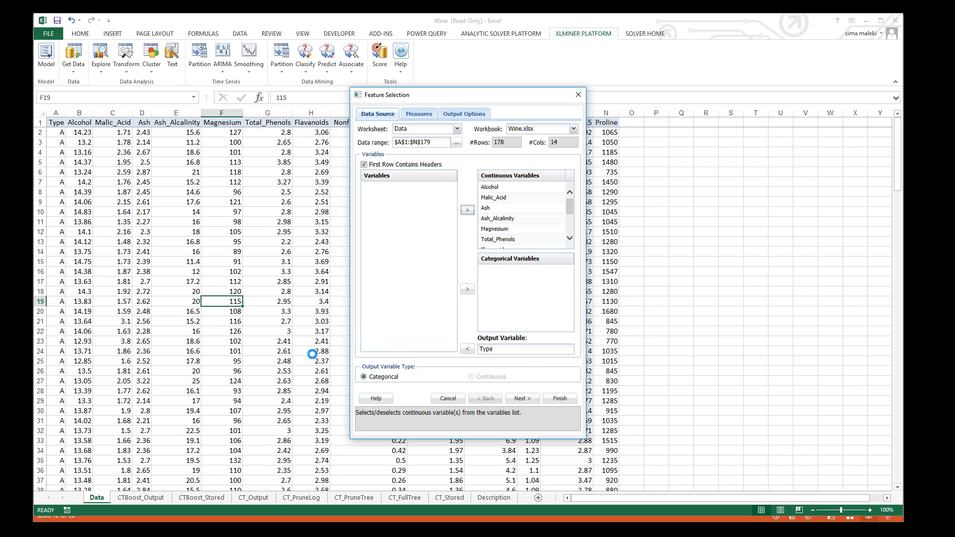
Include the F-Statistic, Fisher score and Gini index measures in the feature selection
{"action": "left_click", "coordinate": [517, 399]}
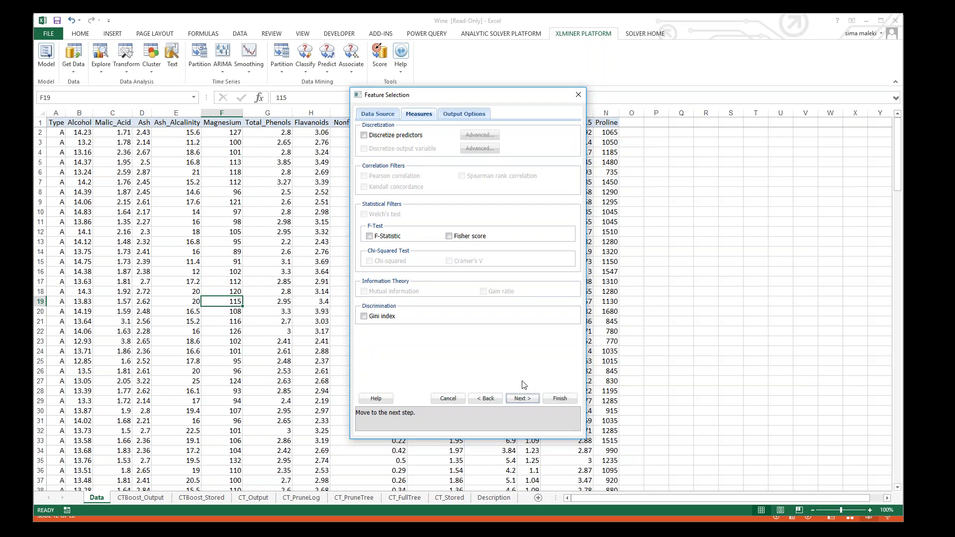
{"action": "left_click", "coordinate": [371, 237]}
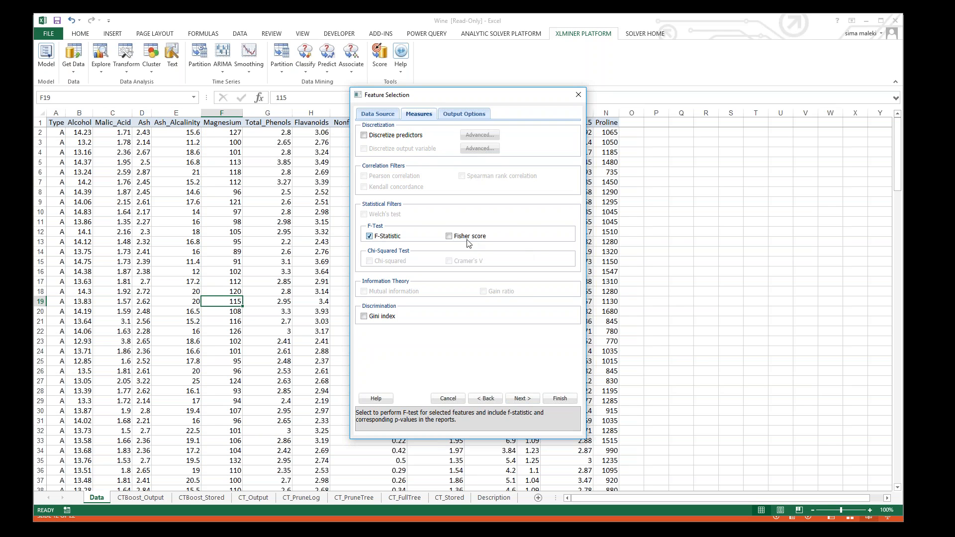
{"action": "left_click", "coordinate": [450, 237]}
{"action": "left_click", "coordinate": [364, 316]}
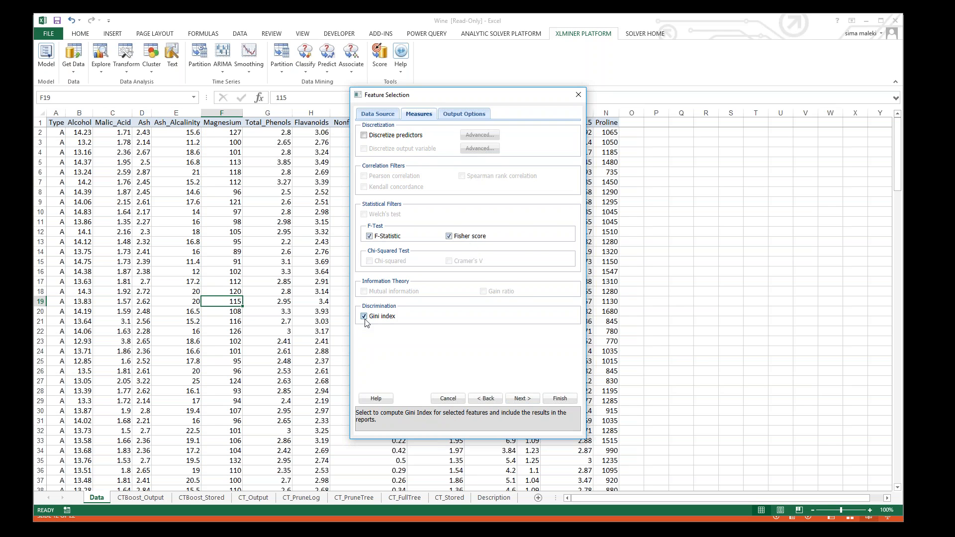
Set the feature importance plot to 13 features ranked by the F-Statistic measure and run the feature selection
{"action": "left_click", "coordinate": [517, 405]}
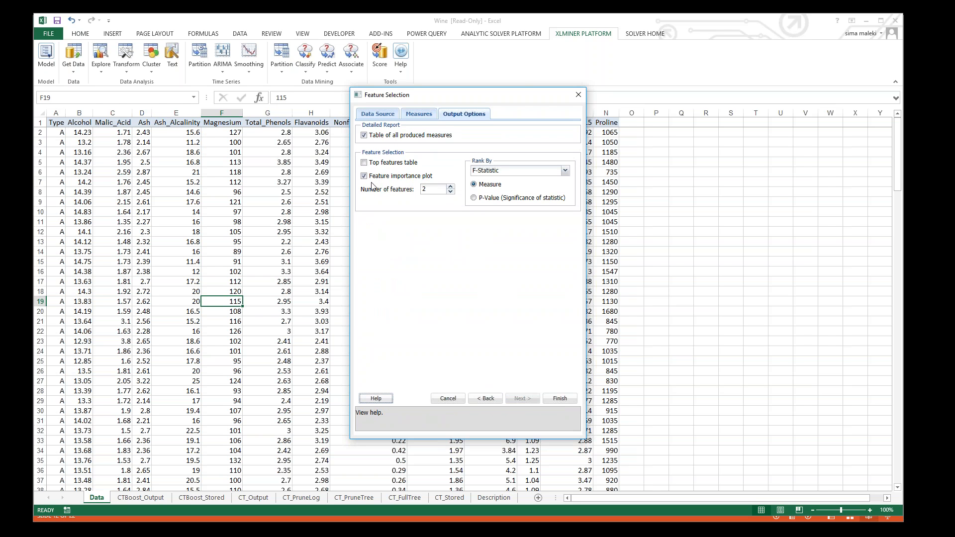
{"action": "left_click", "coordinate": [450, 186]}
{"action": "left_click", "coordinate": [450, 186]}
{"action": "left_click", "coordinate": [450, 186]}
{"action": "left_click", "coordinate": [450, 186]}
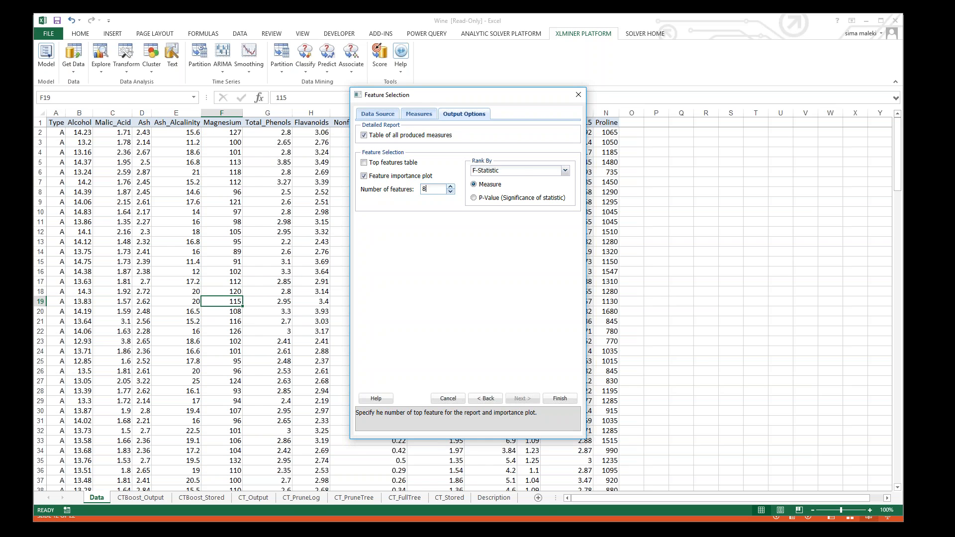
{"action": "left_click", "coordinate": [451, 186]}
{"action": "left_click", "coordinate": [451, 186]}
{"action": "left_click", "coordinate": [451, 186]}
{"action": "left_click", "coordinate": [565, 171]}
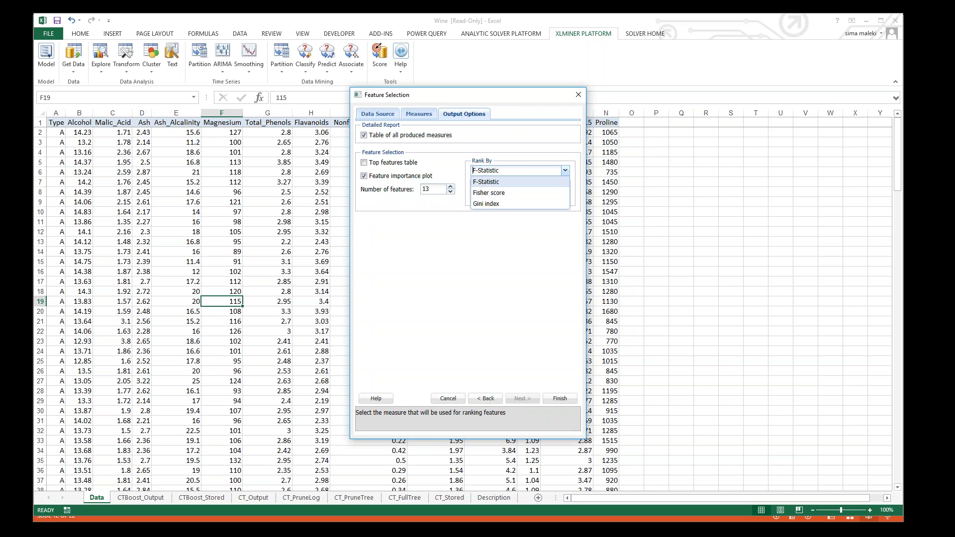
{"action": "left_click", "coordinate": [579, 161]}
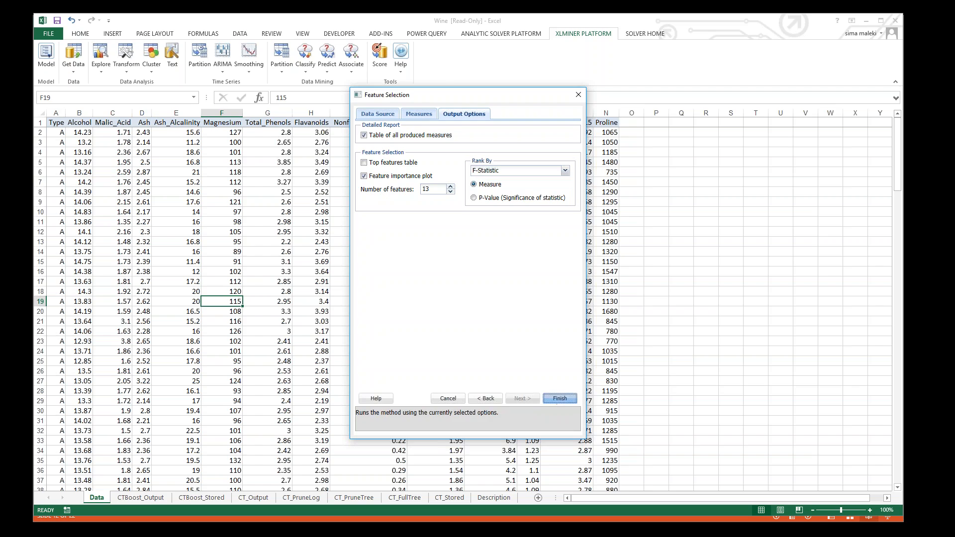
{"action": "left_click", "coordinate": [558, 399]}
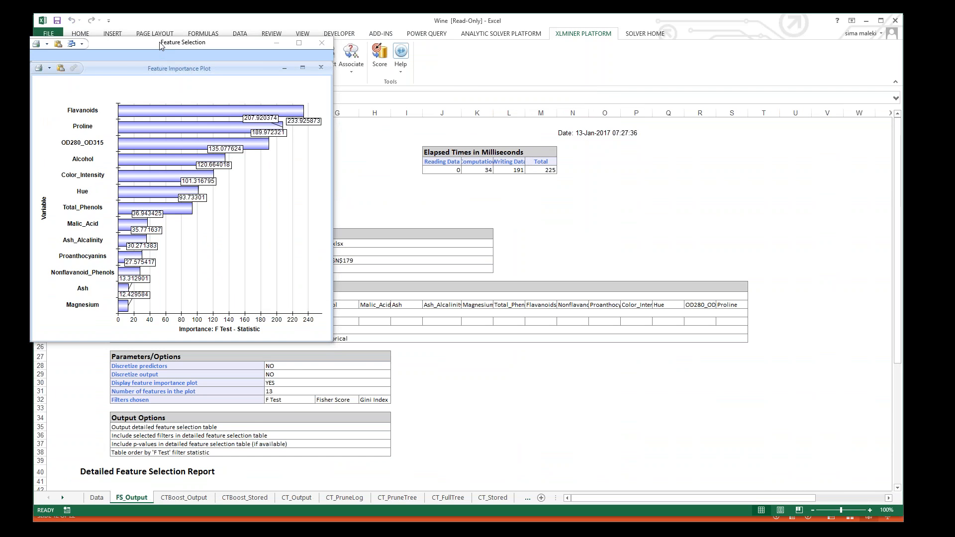
Examine the Feature Importance Plot for the wine predictors, close it and return to the FS_Output sheet
{"action": "left_click_drag", "start_coordinate": [161, 46], "coordinate": [489, 116]}
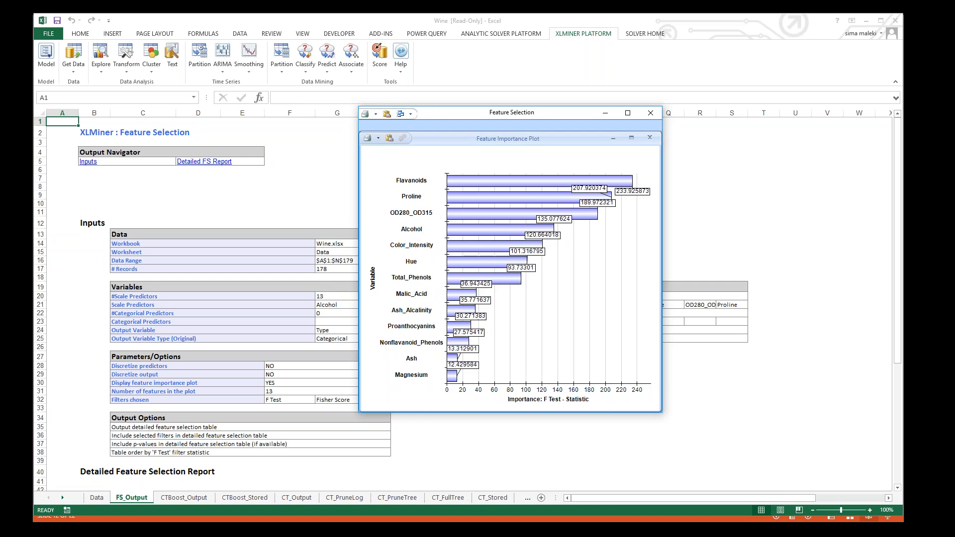
{"action": "left_click", "coordinate": [650, 112]}
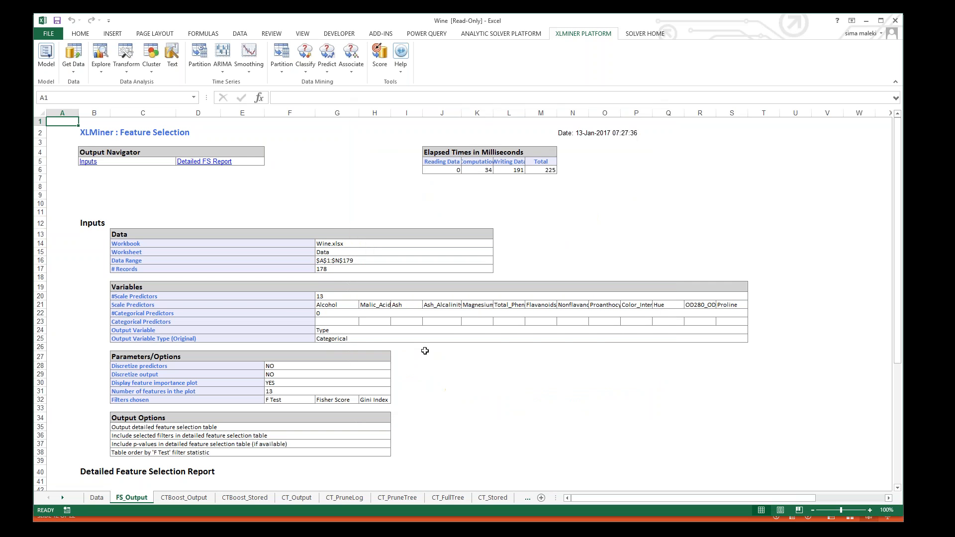
{"action": "left_click", "coordinate": [182, 499]}
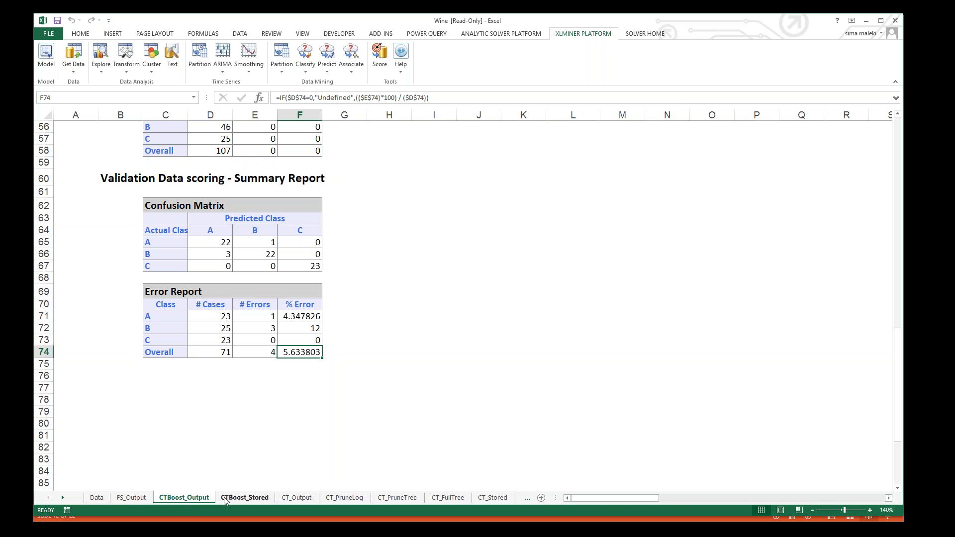
{"action": "left_click", "coordinate": [130, 499]}
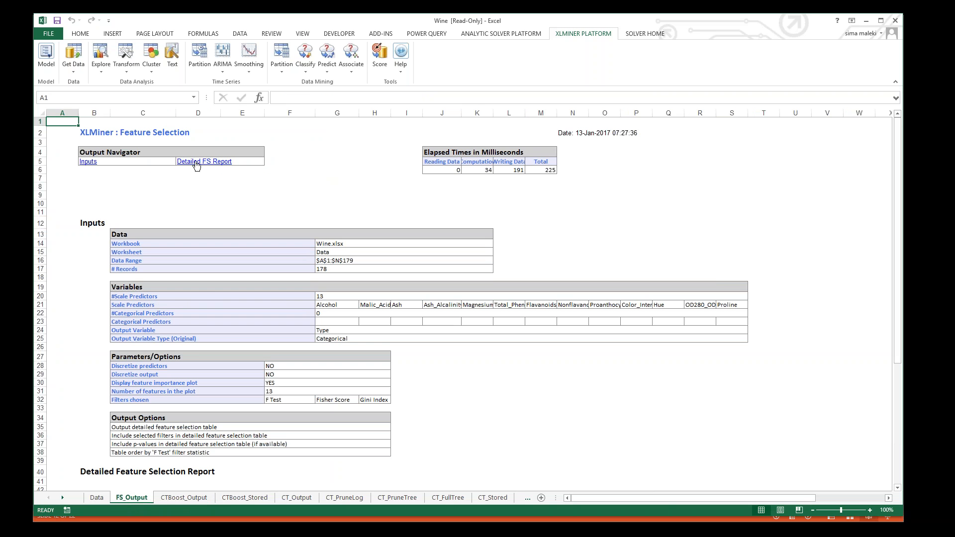
Go to the Detailed Feature Selection Report and examine each feature's F-Statistics, P-Value, Fisher Score and Gini Index
{"action": "left_click", "coordinate": [197, 162]}
{"action": "scroll", "coordinate": [185, 326], "scroll_direction": "down", "scroll_amount": 9}
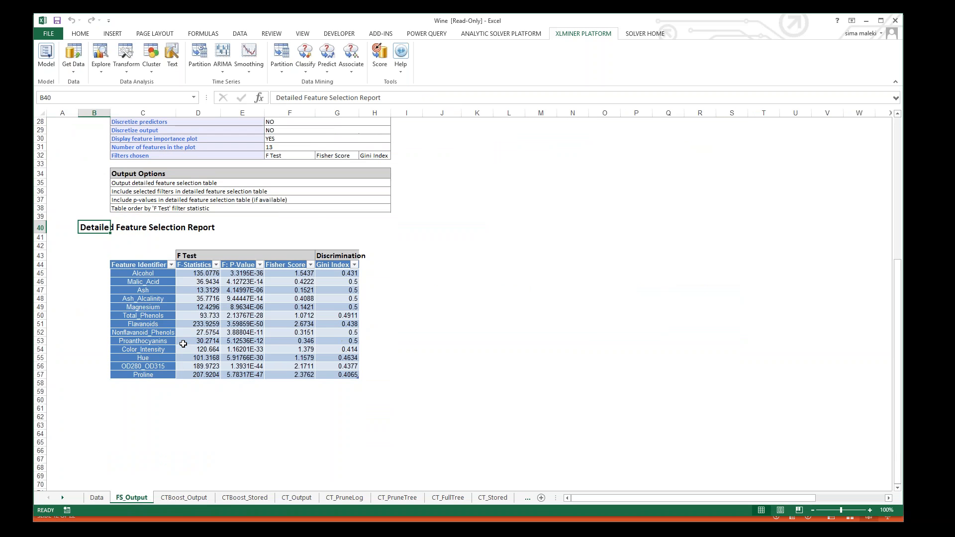
{"action": "scroll", "coordinate": [183, 344], "scroll_direction": "up", "scroll_amount": 3}
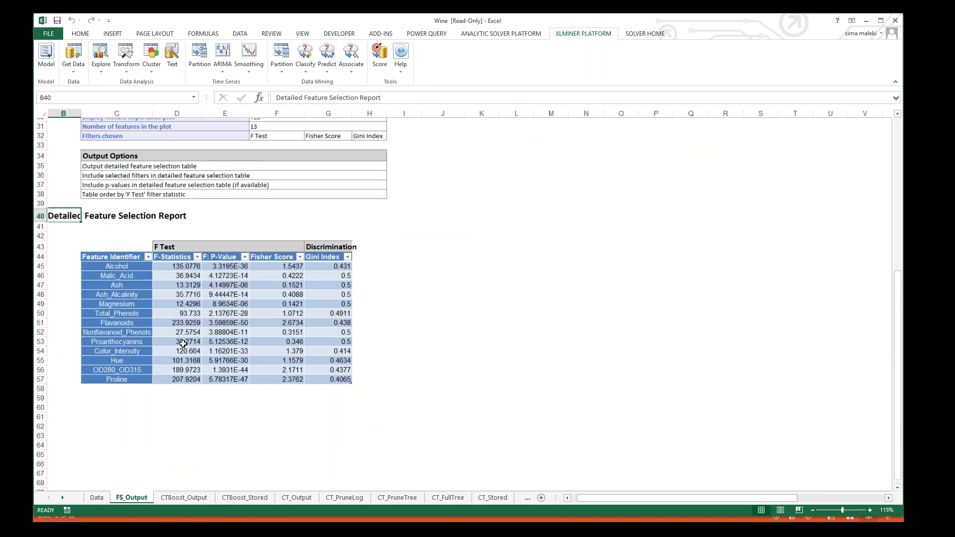
{"action": "left_click_drag", "start_coordinate": [621, 496], "coordinate": [604, 497]}
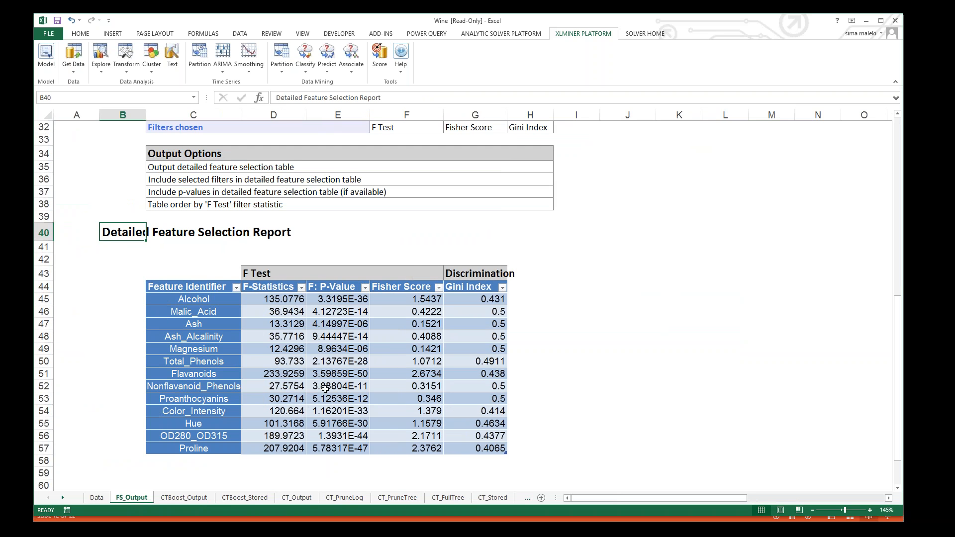
{"action": "scroll", "coordinate": [325, 388], "scroll_direction": "down", "scroll_amount": 1}
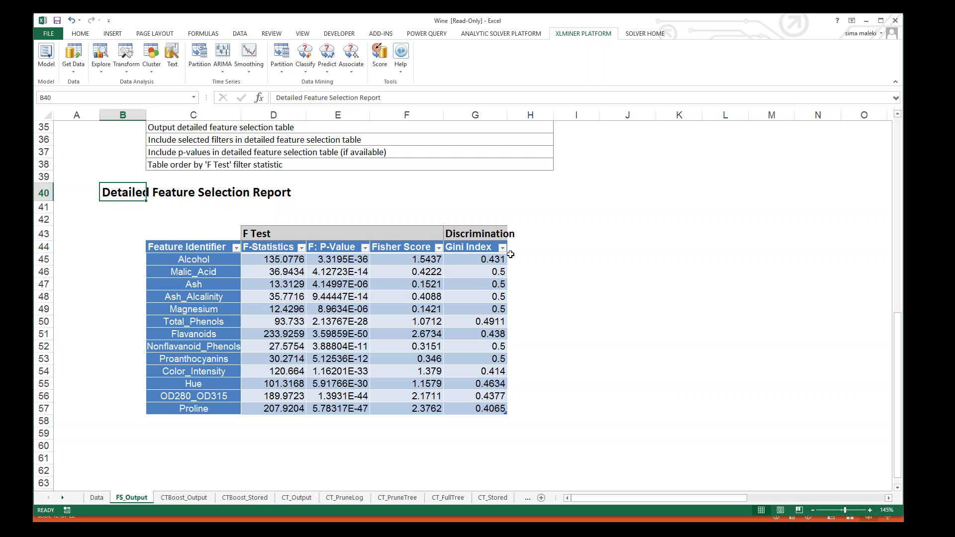
Sort the detailed report by Gini Index from smallest to largest and check the first five features, Proline through Flavanoids
{"action": "left_click", "coordinate": [502, 247]}
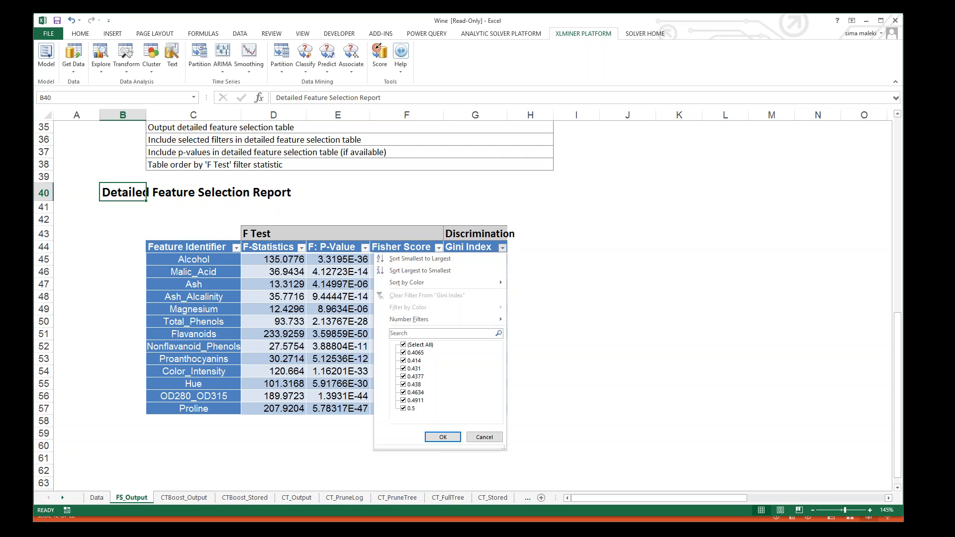
{"action": "left_click", "coordinate": [495, 262]}
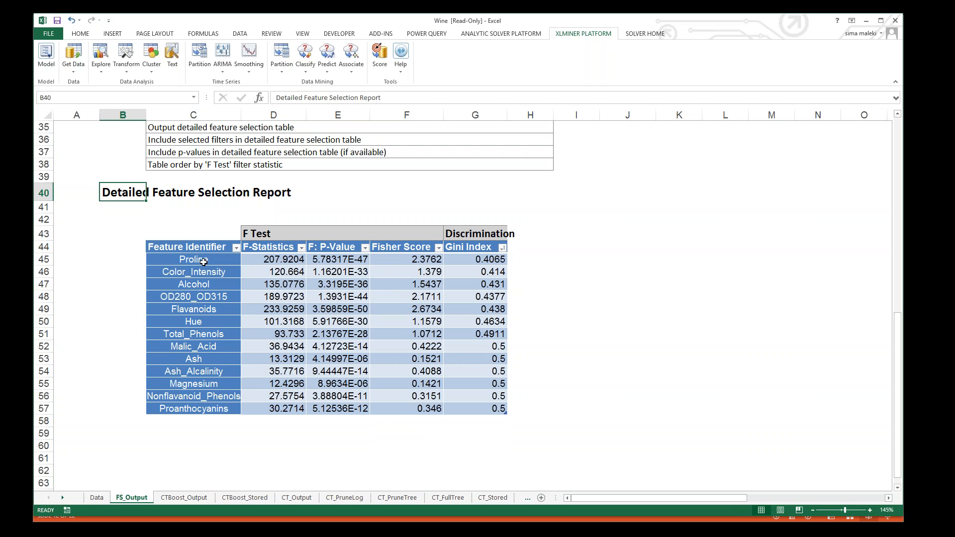
{"action": "left_click_drag", "start_coordinate": [203, 262], "coordinate": [197, 309]}
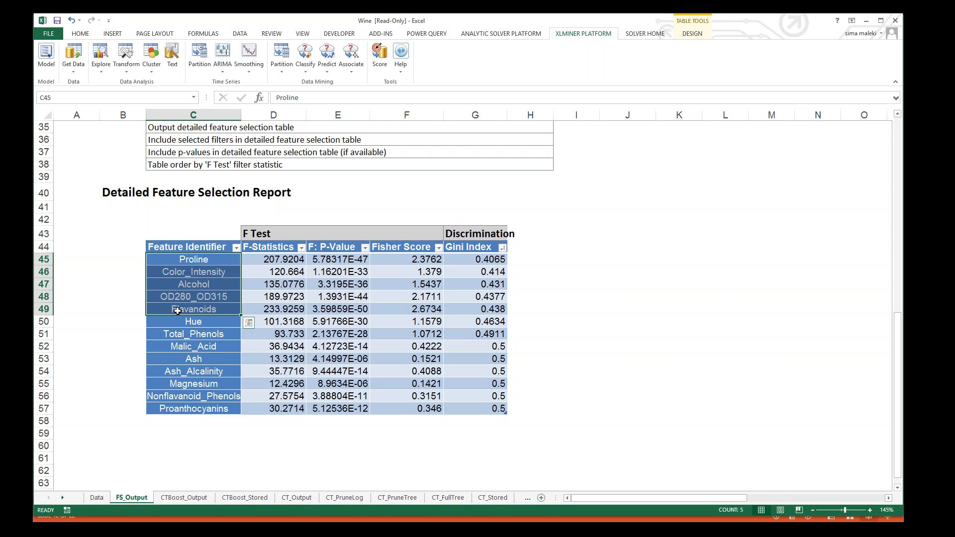
{"action": "left_click", "coordinate": [618, 298]}
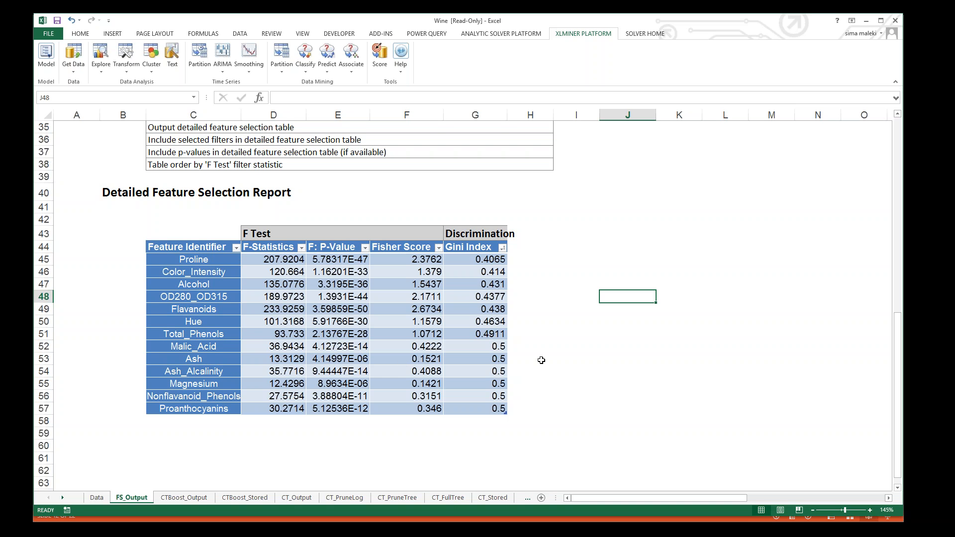
Restore the FS_Output sheet's zoom to 100%, minimize the workbook and show the Text Mining slide in the PowerPoint slide show
{"action": "scroll", "coordinate": [541, 360], "scroll_direction": "up", "scroll_amount": 5}
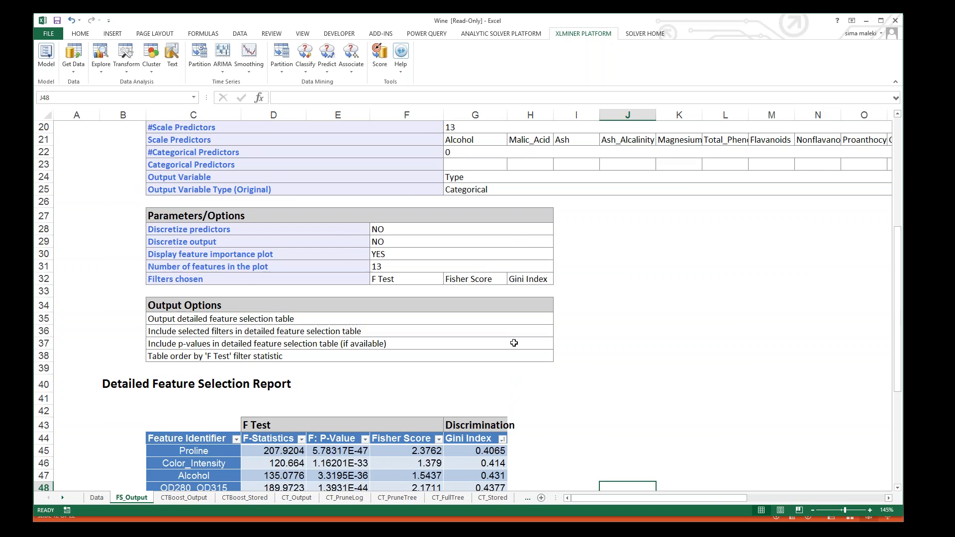
{"action": "scroll", "coordinate": [514, 343], "scroll_direction": "down", "scroll_amount": 3, "text": "ctrl"}
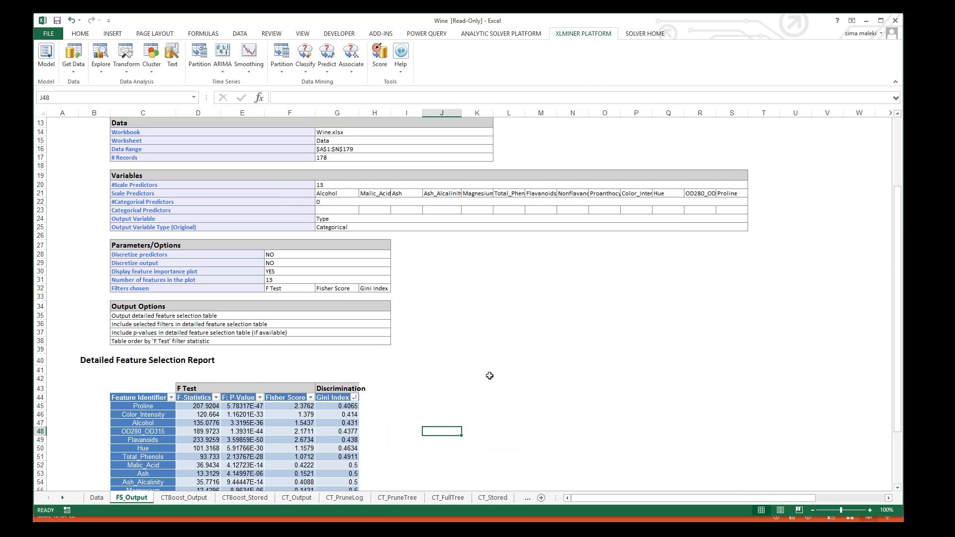
{"action": "left_click", "coordinate": [868, 22]}
{"action": "left_click", "coordinate": [509, 250]}
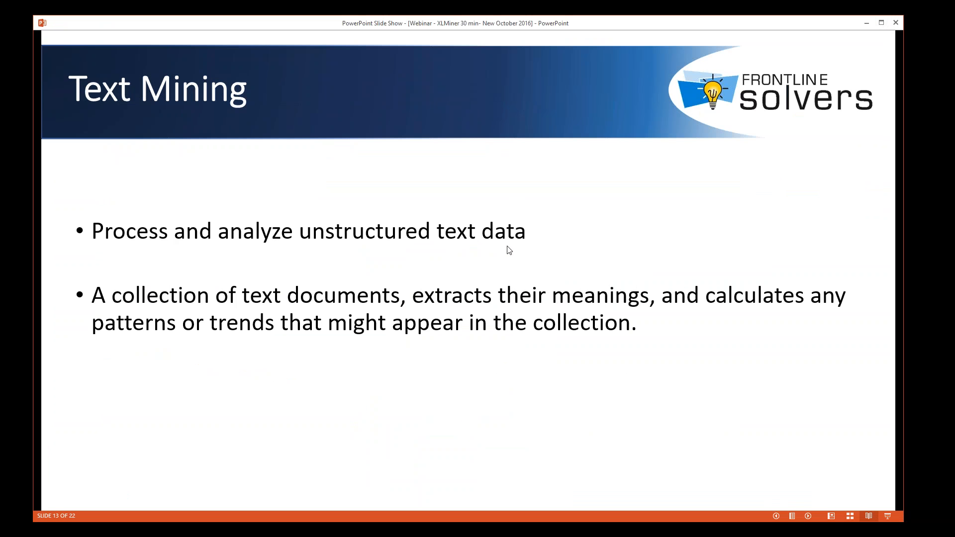
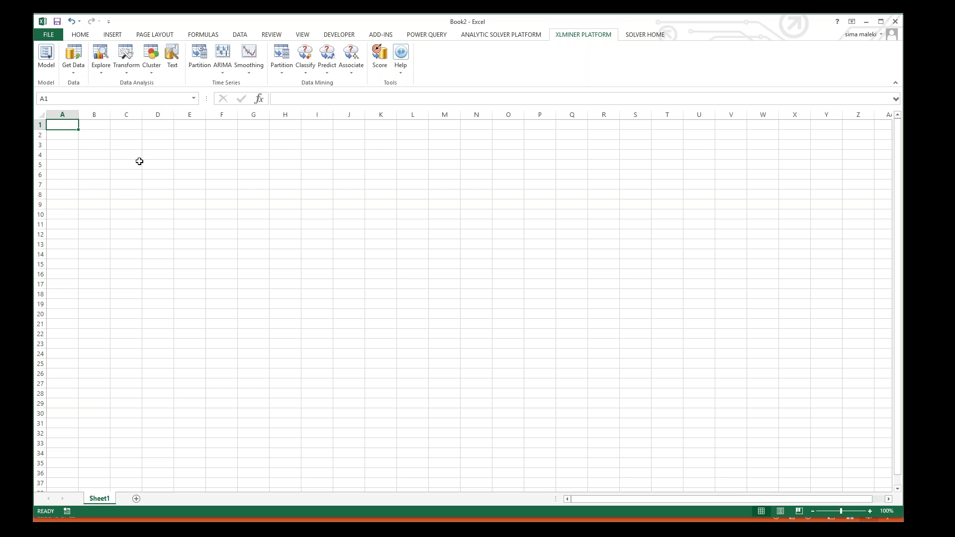
Start a data import from a file folder and add all files of the Electronics folder to the selected files
{"action": "left_click", "coordinate": [77, 72]}
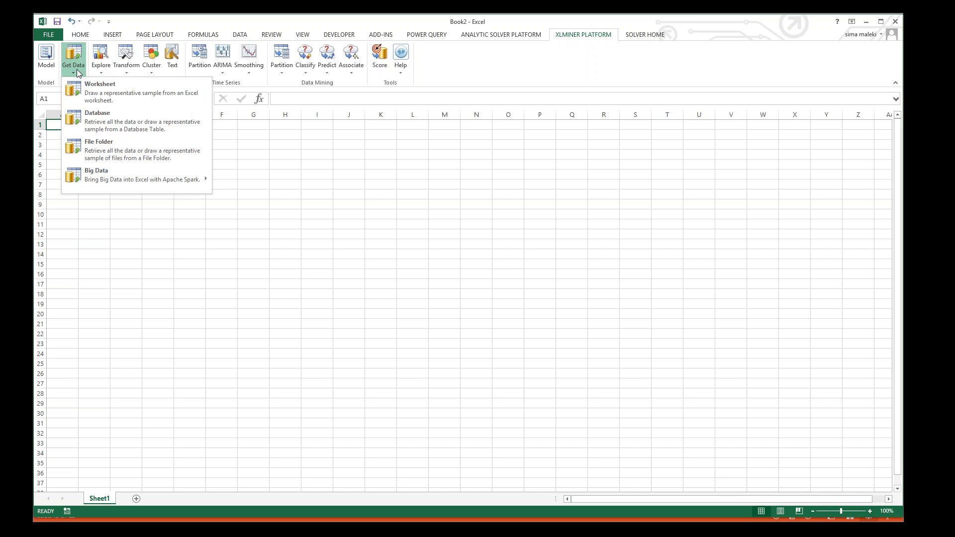
{"action": "left_click", "coordinate": [97, 158]}
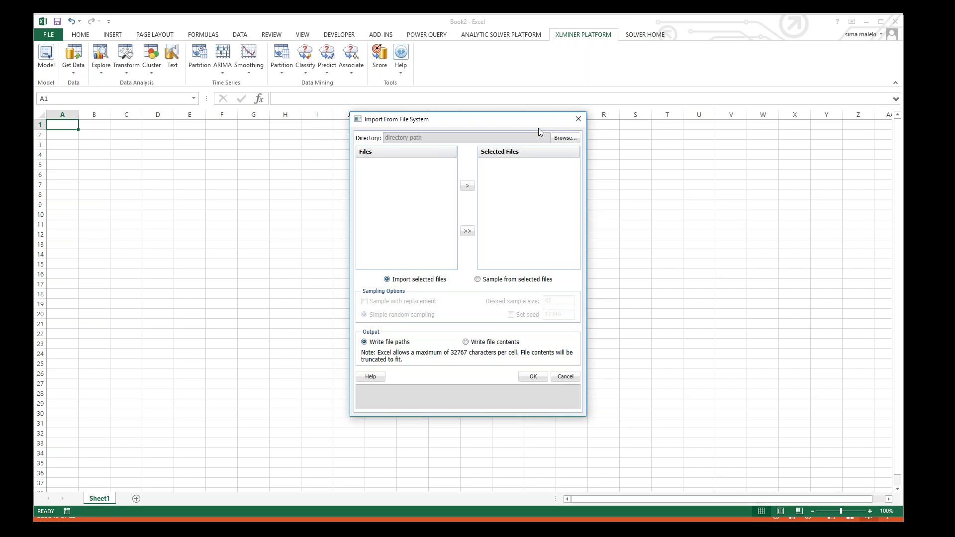
{"action": "left_click", "coordinate": [565, 138]}
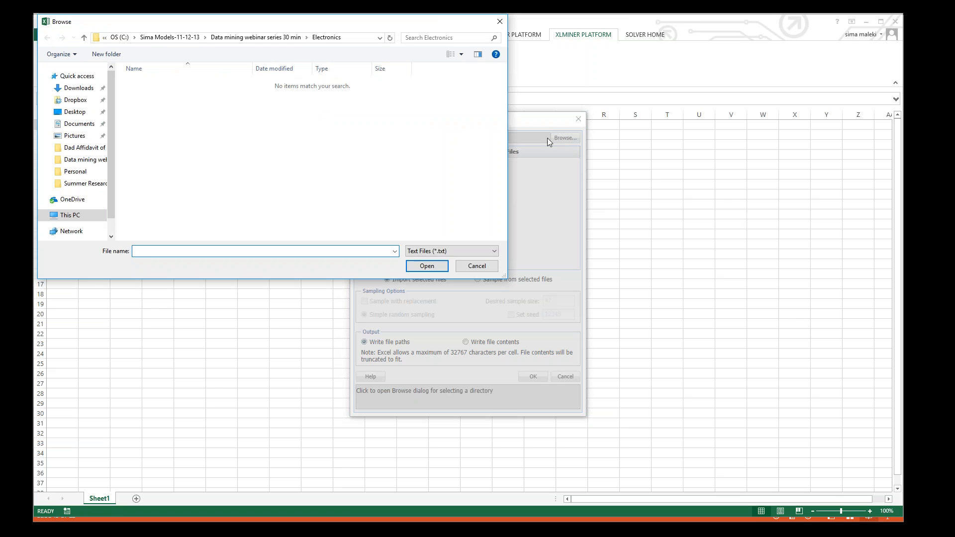
{"action": "left_click", "coordinate": [479, 251]}
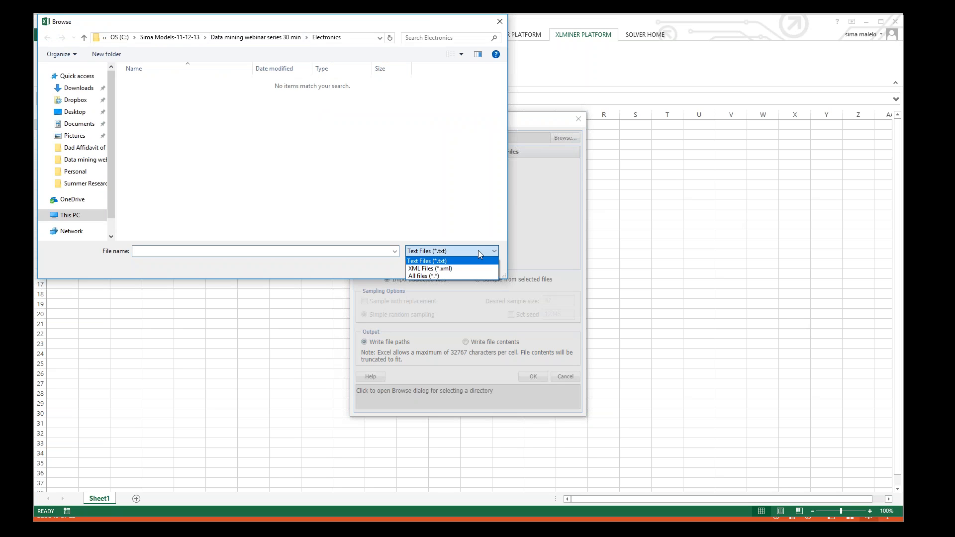
{"action": "left_click", "coordinate": [447, 275]}
{"action": "left_click", "coordinate": [325, 191]}
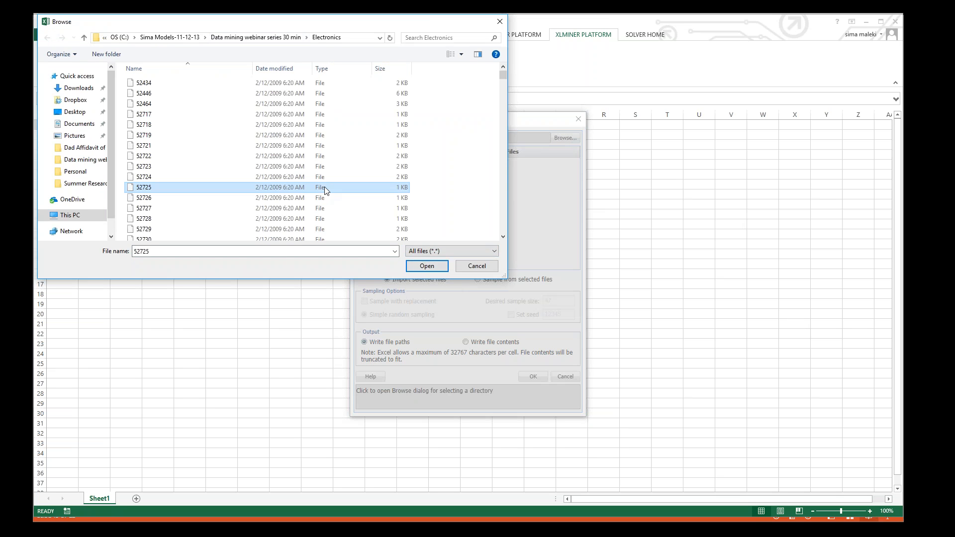
{"action": "key", "text": "ctrl+a"}
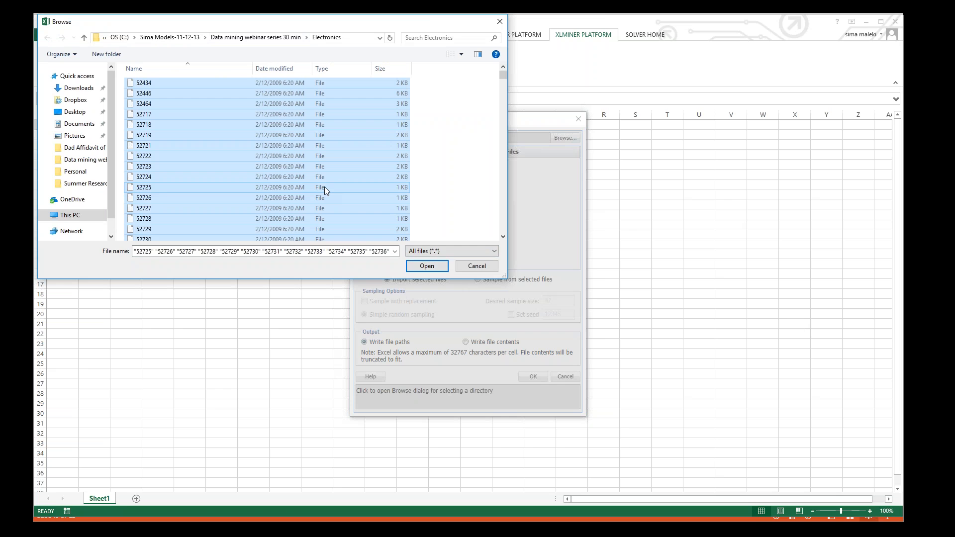
{"action": "left_click", "coordinate": [426, 267]}
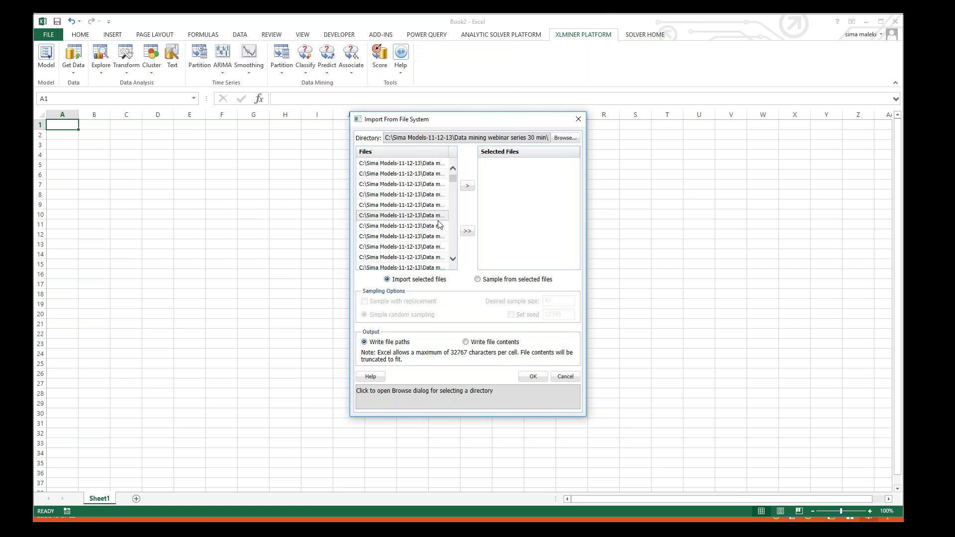
{"action": "left_click", "coordinate": [468, 232]}
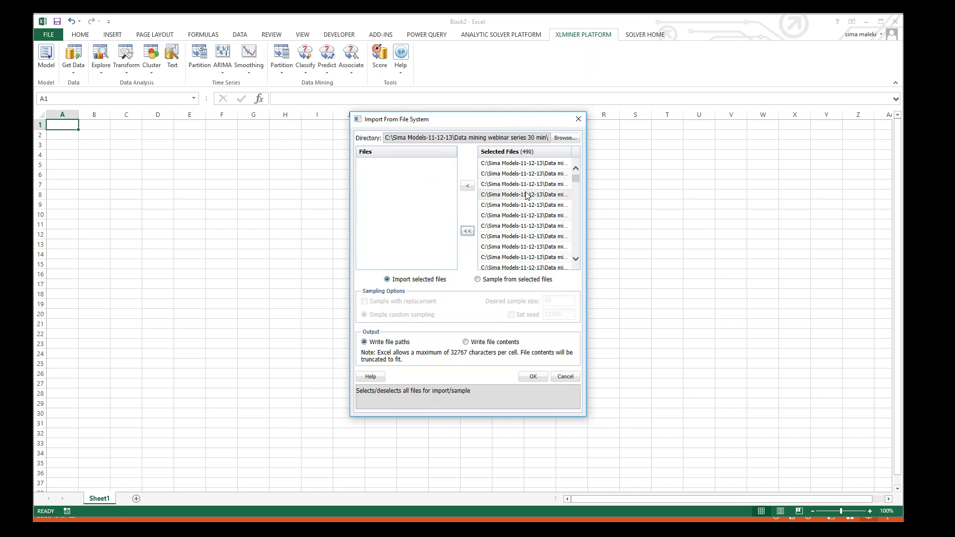
Add all files of the Autos folder to the selected files for the import
{"action": "left_click", "coordinate": [571, 141]}
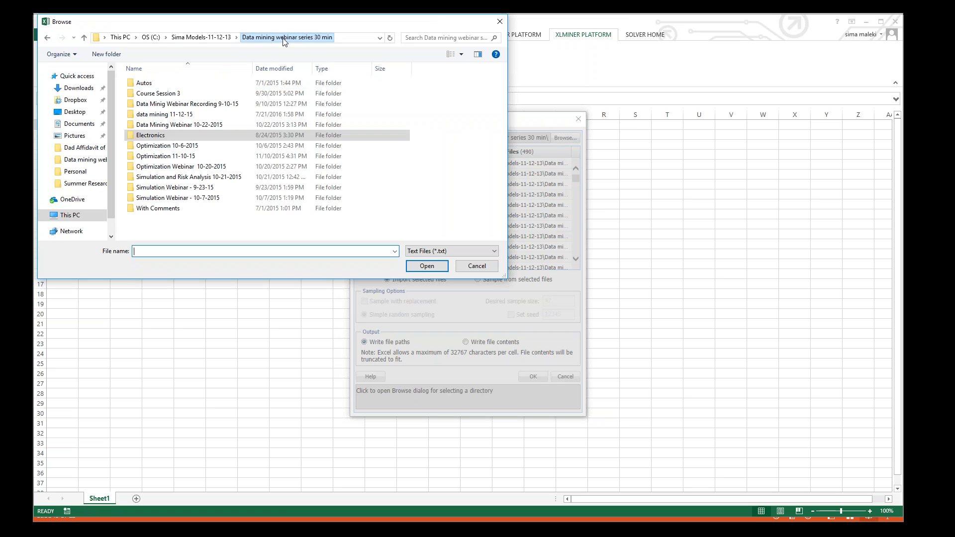
{"action": "double_click", "coordinate": [161, 84]}
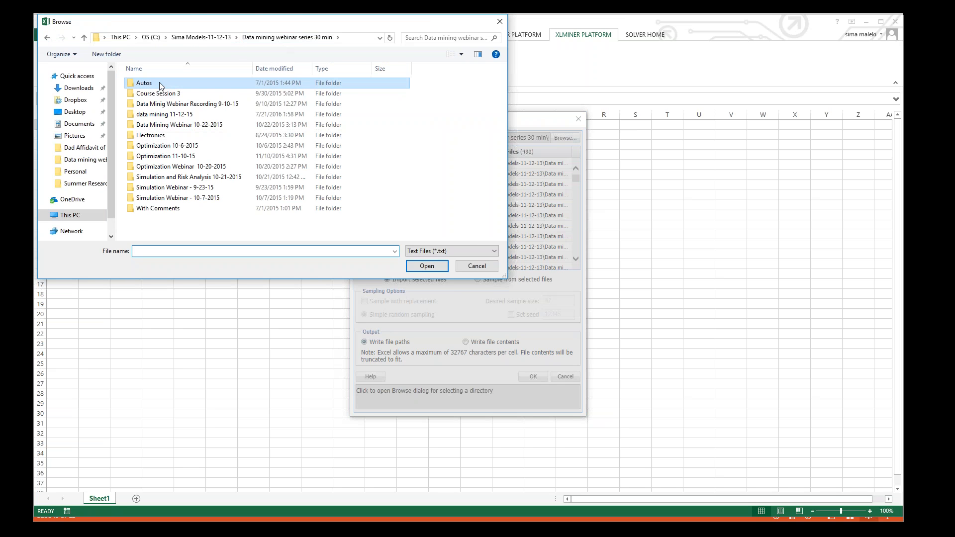
{"action": "left_click", "coordinate": [467, 251]}
{"action": "left_click", "coordinate": [438, 273]}
{"action": "left_click", "coordinate": [226, 197]}
{"action": "key", "text": "ctrl+a"}
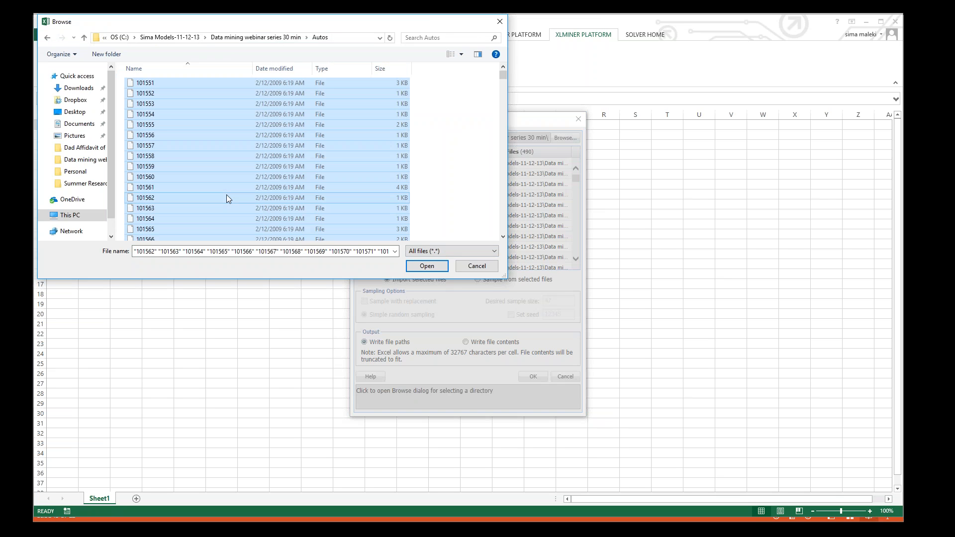
{"action": "left_click", "coordinate": [420, 266]}
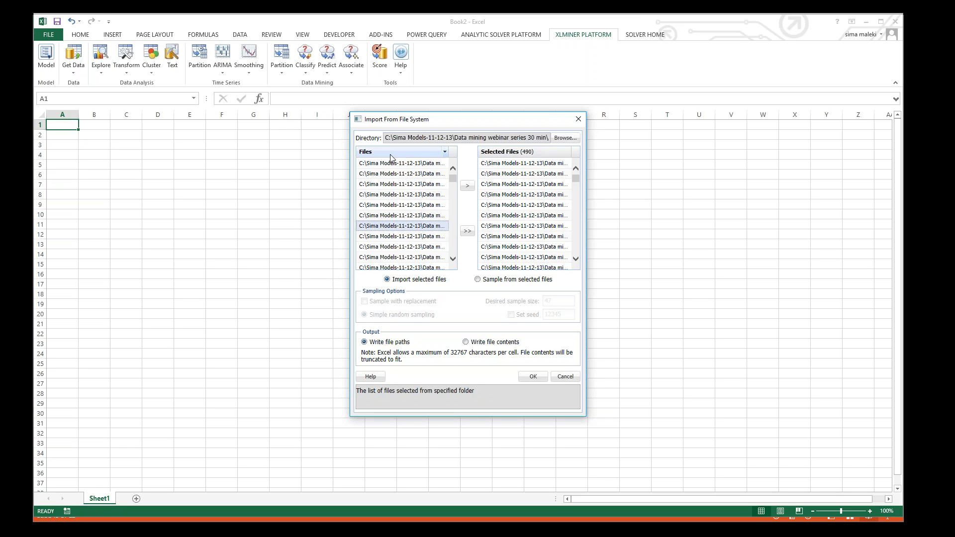
{"action": "left_click", "coordinate": [468, 232]}
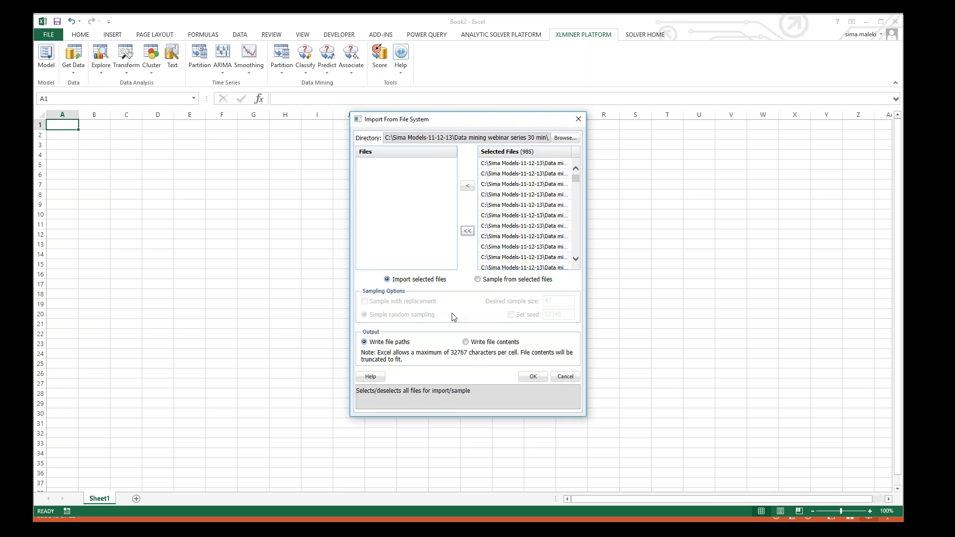
Import a simple random sample of 300 files from the selected files, written as file paths with seed 12345
{"action": "left_click", "coordinate": [478, 280]}
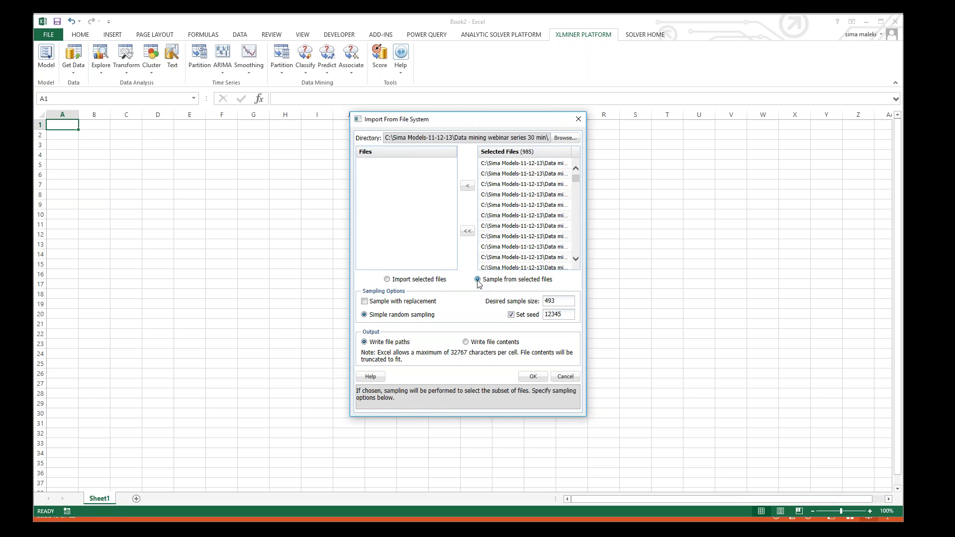
{"action": "left_click", "coordinate": [545, 303]}
{"action": "type", "text": "300"}
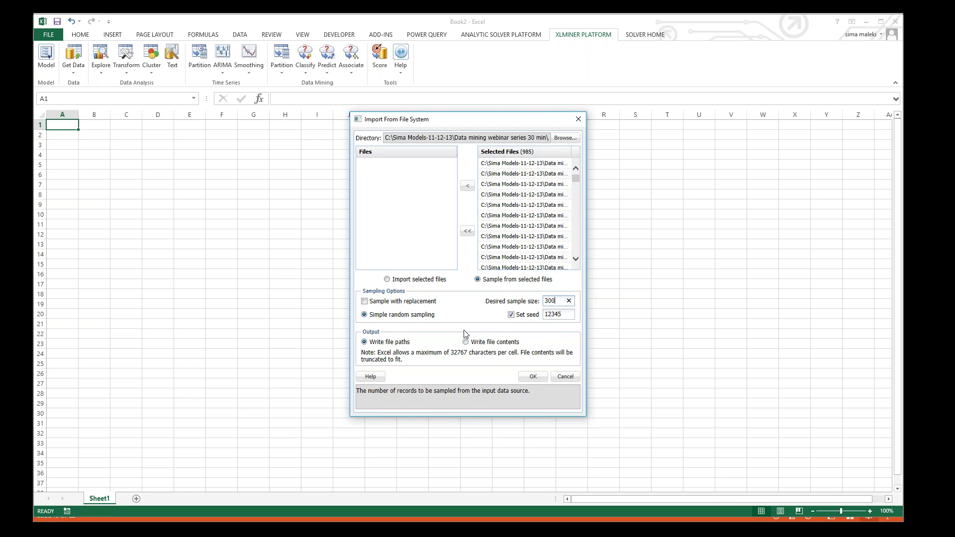
{"action": "left_click", "coordinate": [533, 376]}
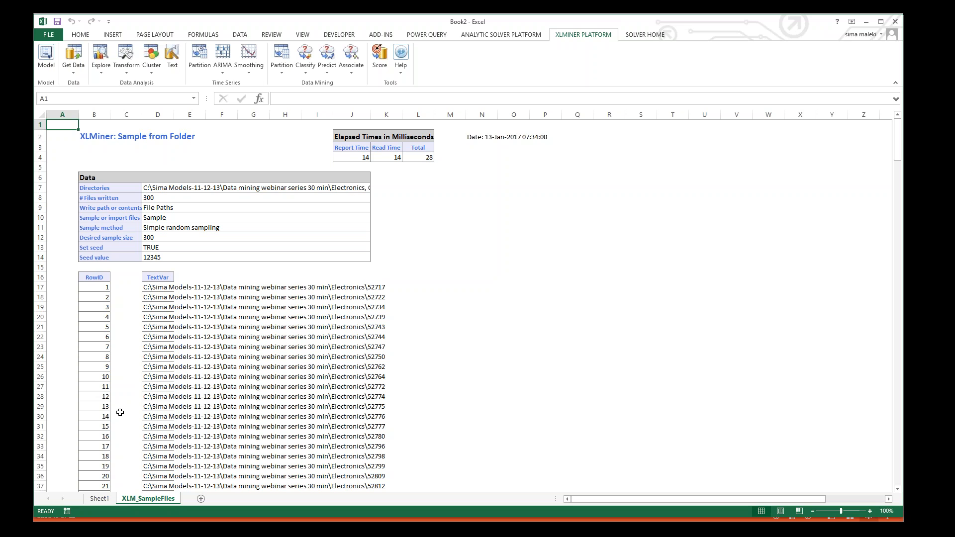
Start Text Miner on the sampled file list and choose TextVar as the selected text variable
{"action": "left_click", "coordinate": [160, 295]}
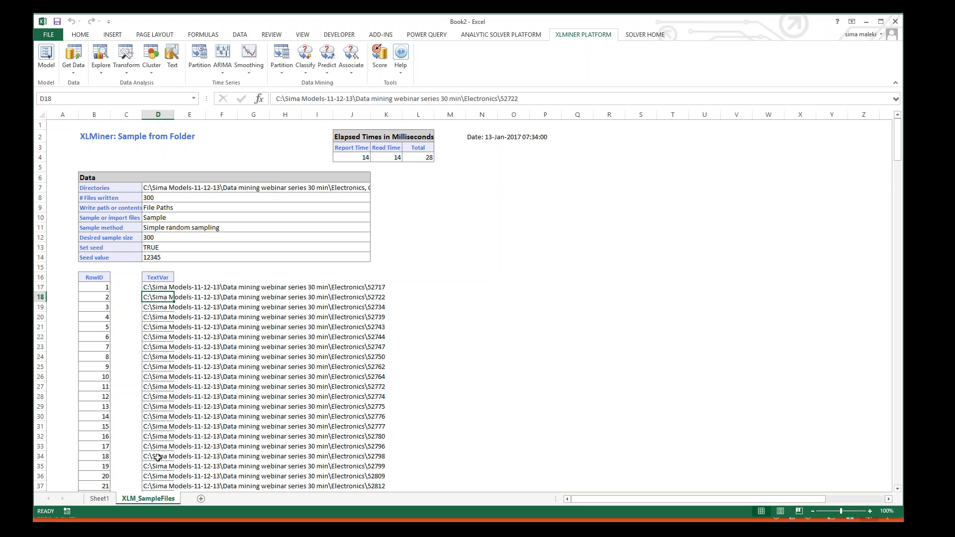
{"action": "left_click", "coordinate": [172, 58]}
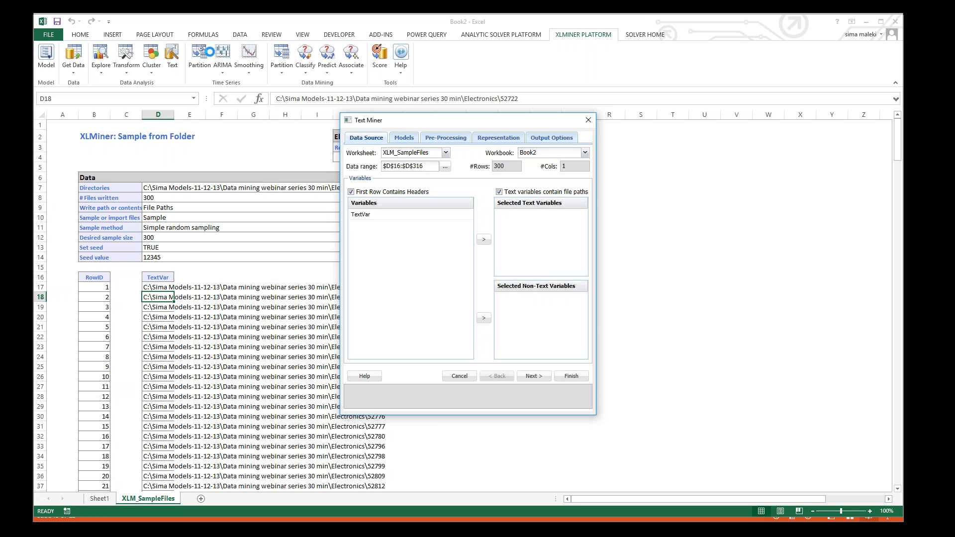
{"action": "left_click", "coordinate": [400, 215]}
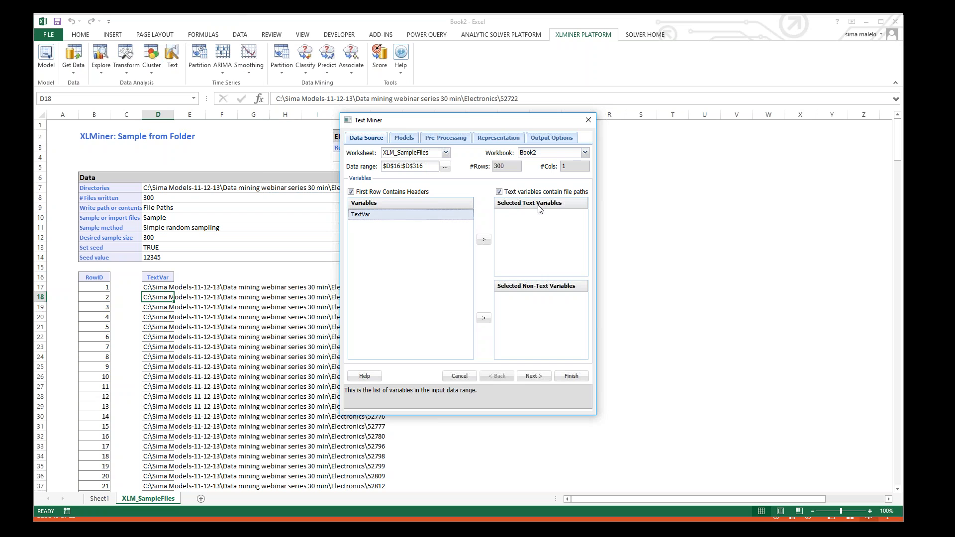
{"action": "left_click", "coordinate": [481, 241]}
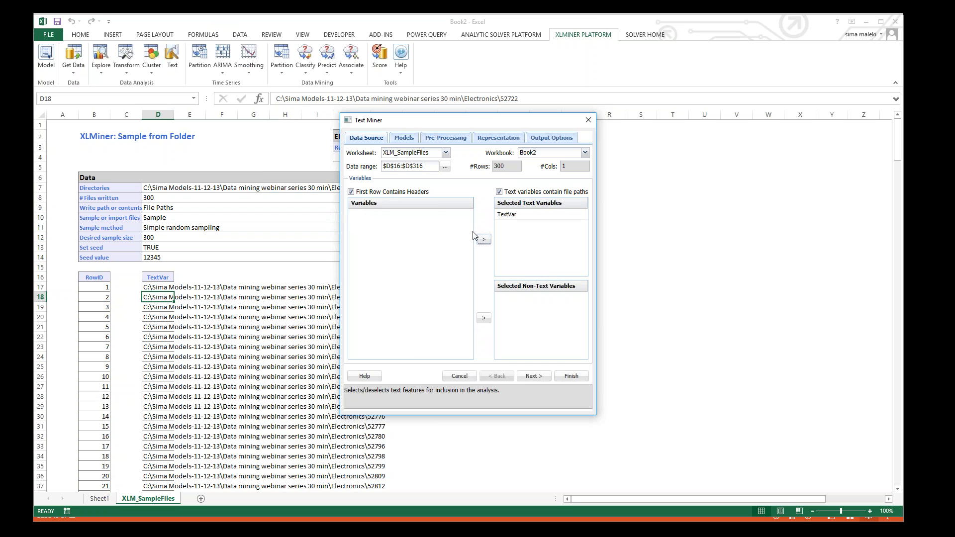
Review the text miner's pre-processing settings, including vocabulary reduction, stopwords and term normalization, and its representation settings
{"action": "left_click", "coordinate": [446, 138]}
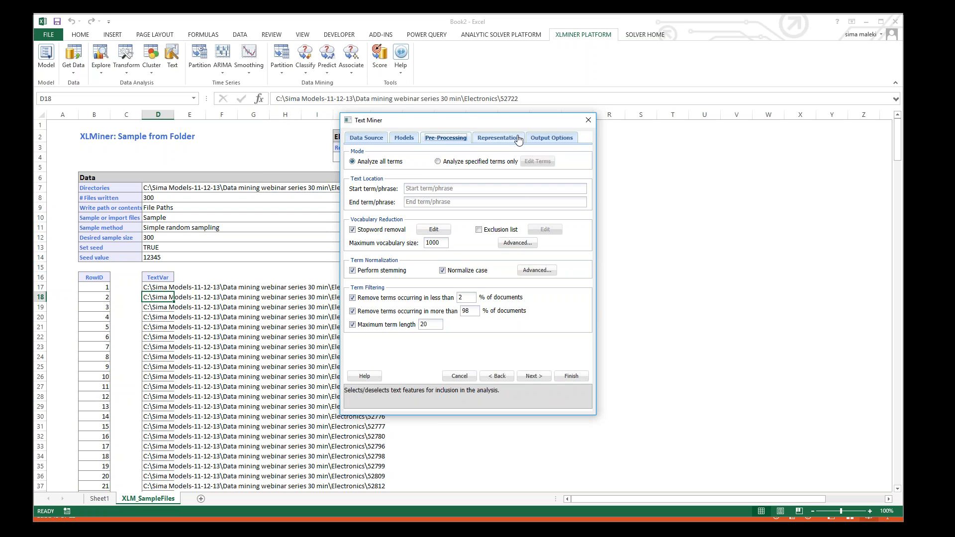
{"action": "left_click", "coordinate": [513, 244]}
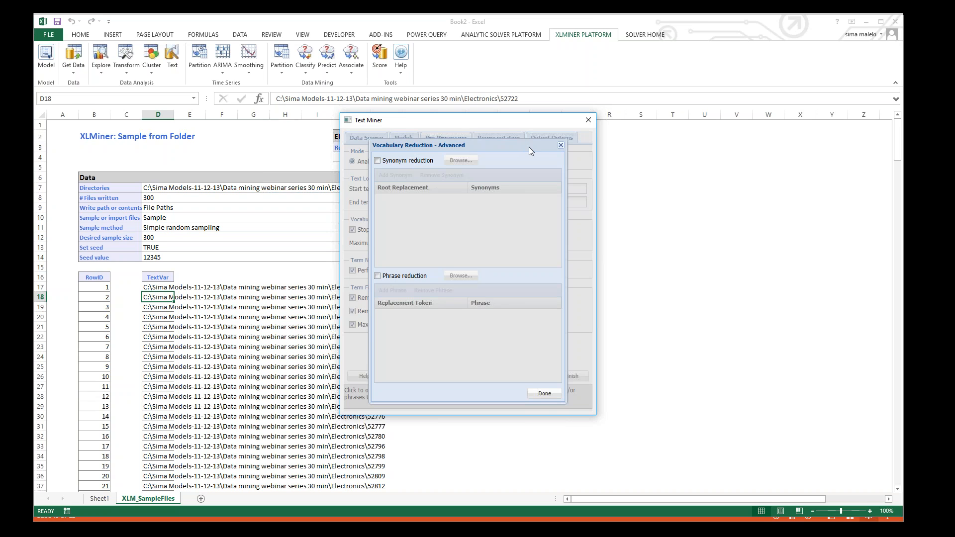
{"action": "left_click", "coordinate": [560, 146]}
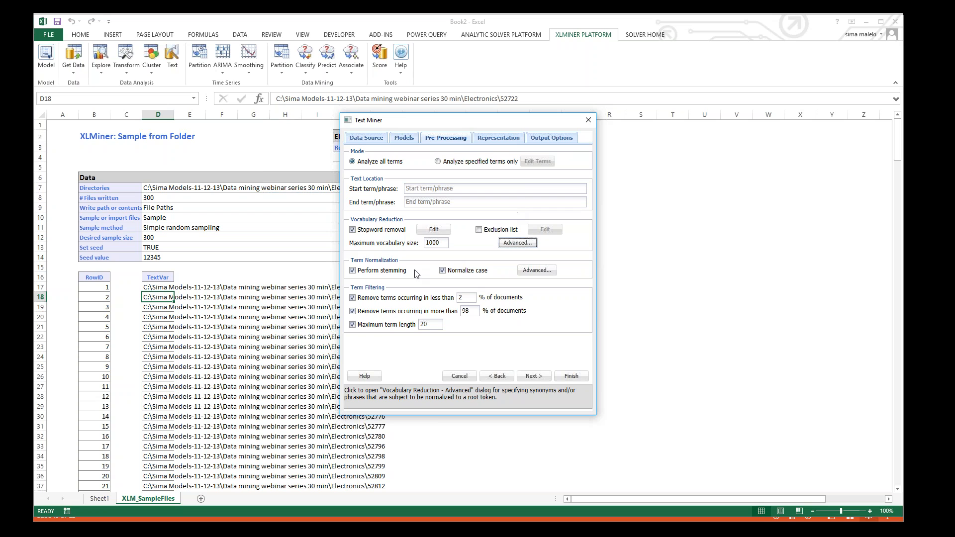
{"action": "left_click", "coordinate": [433, 229]}
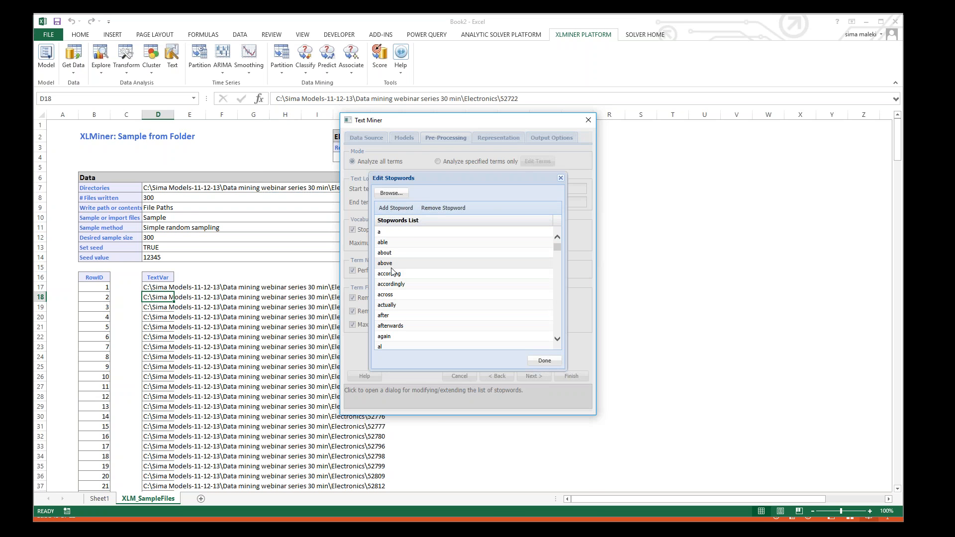
{"action": "left_click", "coordinate": [560, 179]}
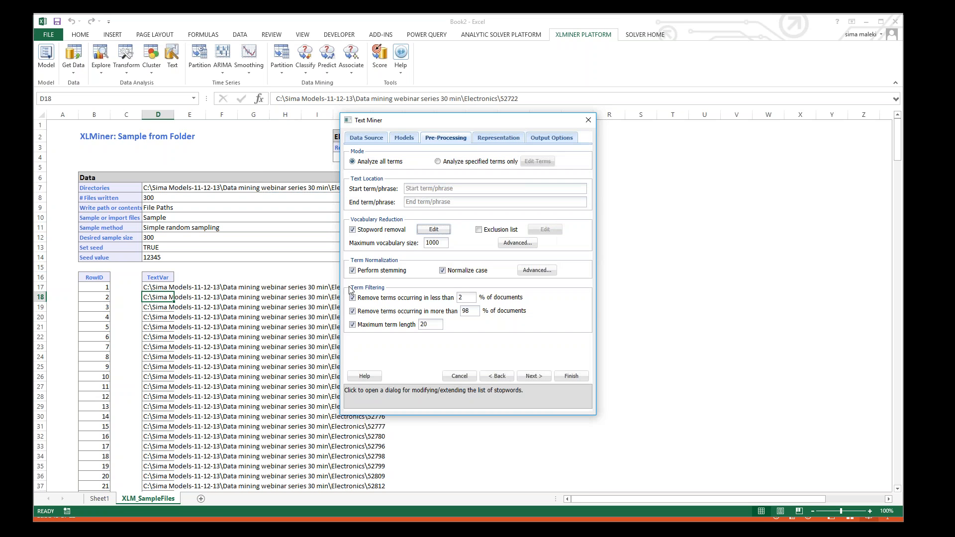
{"action": "left_click", "coordinate": [537, 270]}
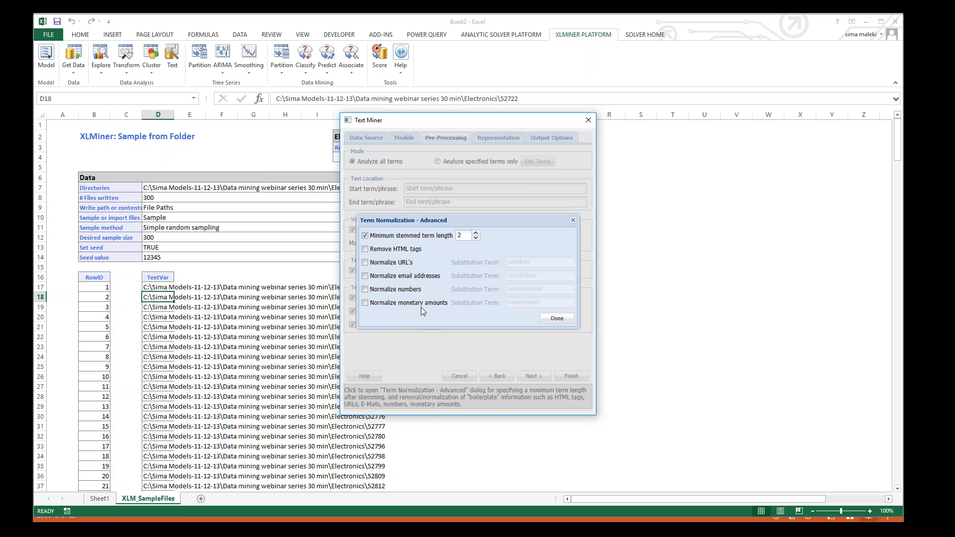
{"action": "left_click", "coordinate": [573, 220]}
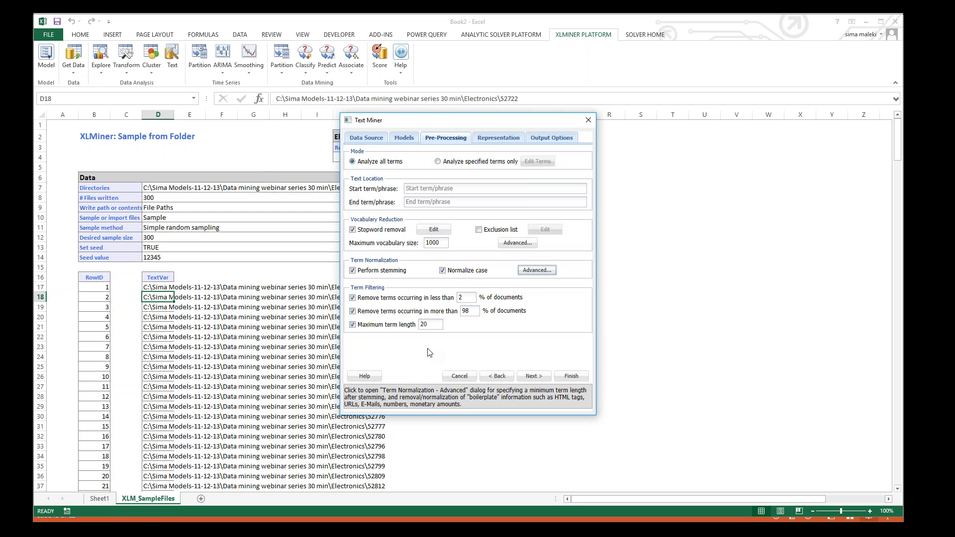
{"action": "left_click", "coordinate": [497, 138]}
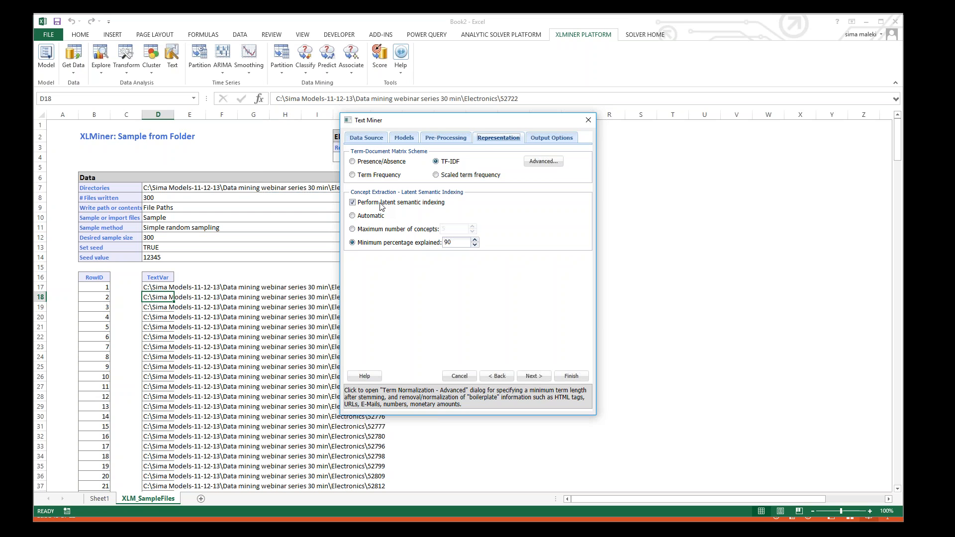
Add Zipf's plot, the scree plot, the terms scatter plot and the written text mining model to the outputs, and run the text miner
{"action": "left_click", "coordinate": [552, 137]}
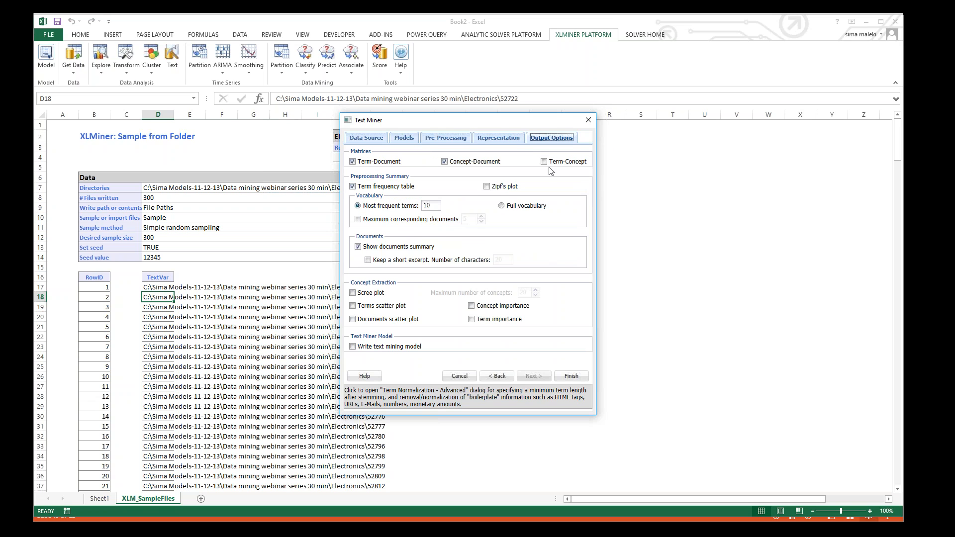
{"action": "left_click", "coordinate": [487, 187]}
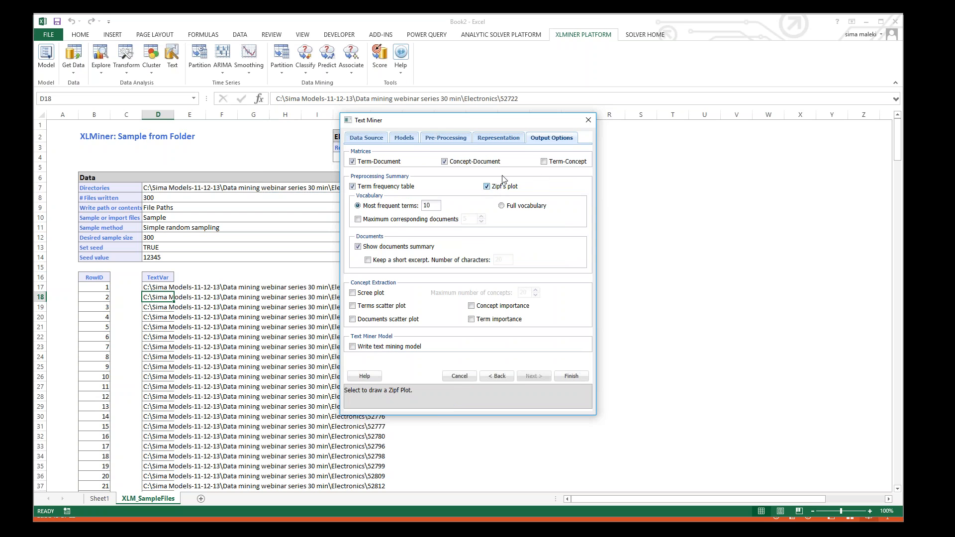
{"action": "left_click", "coordinate": [353, 294]}
{"action": "left_click", "coordinate": [353, 305]}
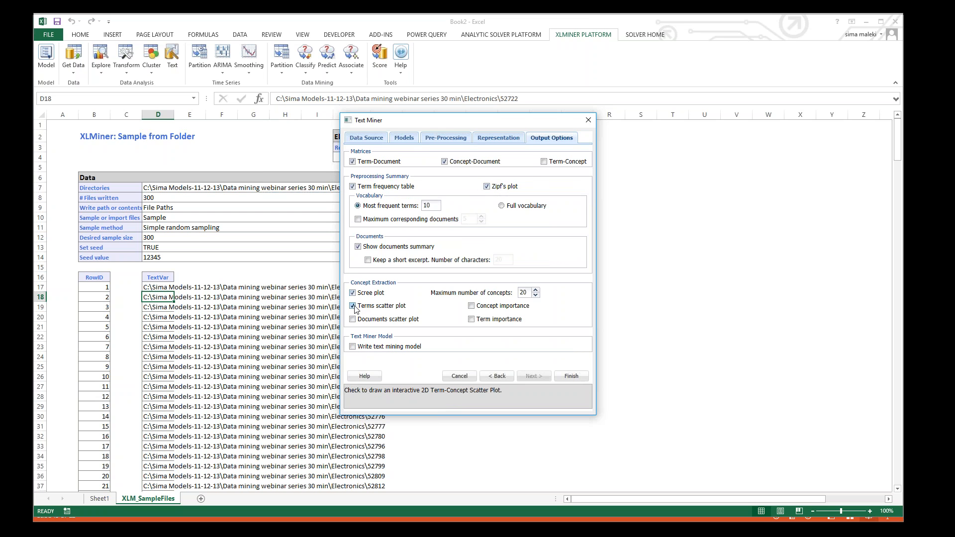
{"action": "left_click", "coordinate": [353, 347]}
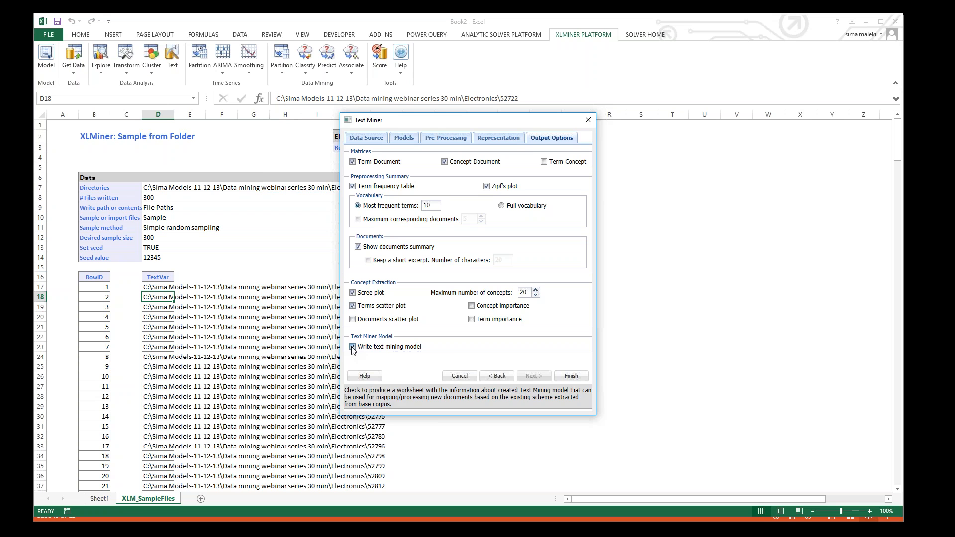
{"action": "left_click", "coordinate": [562, 380]}
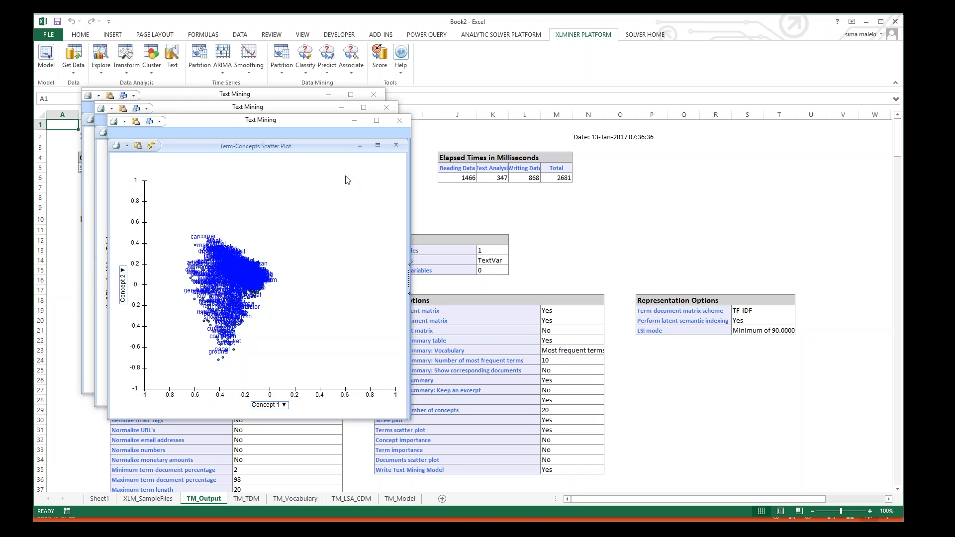
Move the Zipf Plot aside, inspect its highest- and lowest-ranked terms, and close the plot
{"action": "left_click", "coordinate": [201, 96]}
{"action": "left_click_drag", "start_coordinate": [201, 98], "coordinate": [493, 68]}
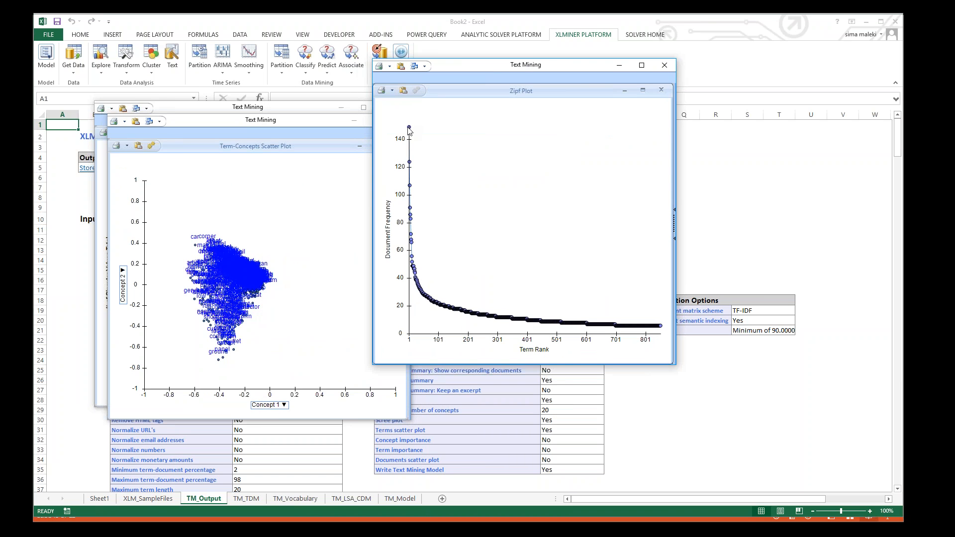
{"action": "mouse_move", "coordinate": [409, 128]}
{"action": "mouse_move", "coordinate": [661, 327]}
{"action": "left_click", "coordinate": [664, 65]}
Place the Term-Concepts Scatter Plot beside the Scree Plot, and zoom into its dense term cluster and back out
{"action": "left_click_drag", "start_coordinate": [314, 122], "coordinate": [659, 121]}
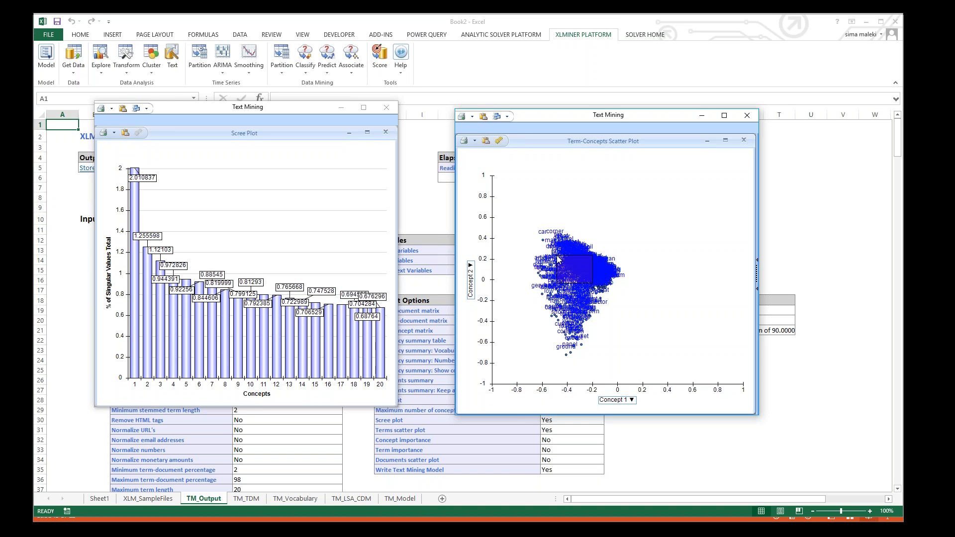
{"action": "left_click_drag", "start_coordinate": [556, 276], "coordinate": [580, 295]}
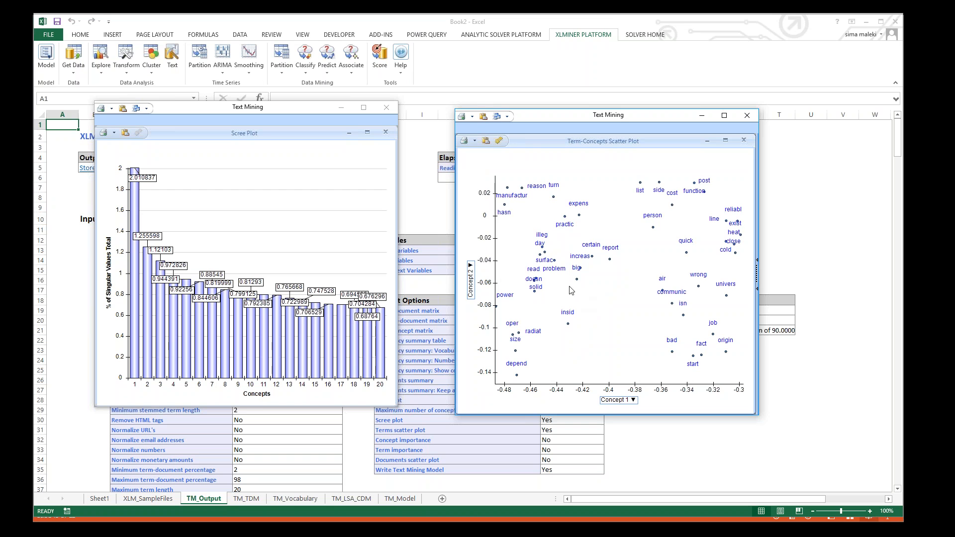
{"action": "left_click_drag", "start_coordinate": [640, 304], "coordinate": [614, 273]}
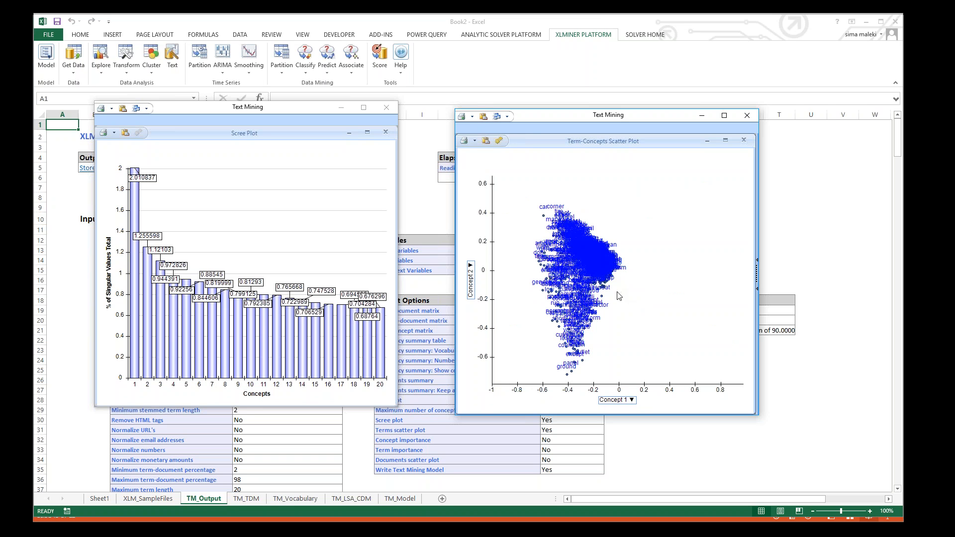
Show Concept 14 on the scatter plot's horizontal axis and close both remaining text mining plots
{"action": "left_click", "coordinate": [631, 400]}
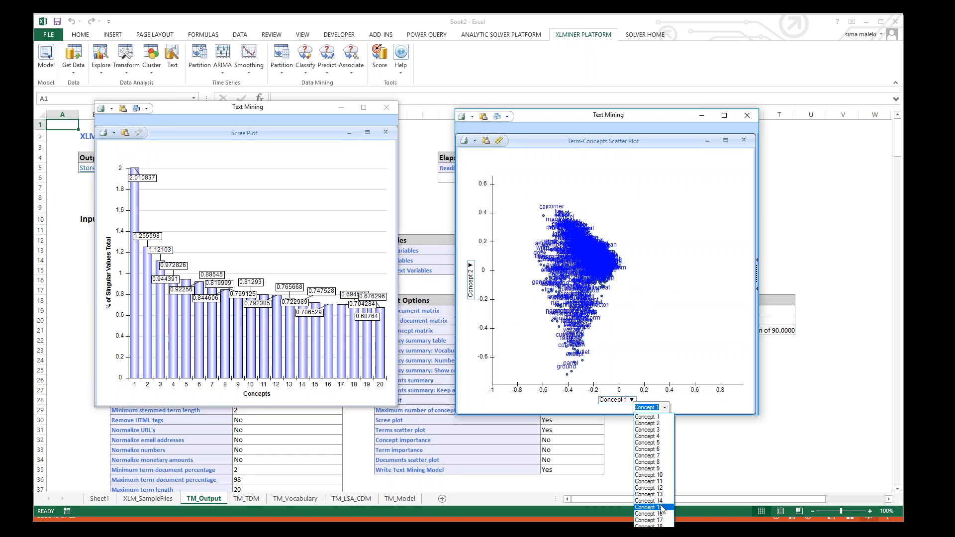
{"action": "left_click", "coordinate": [658, 501]}
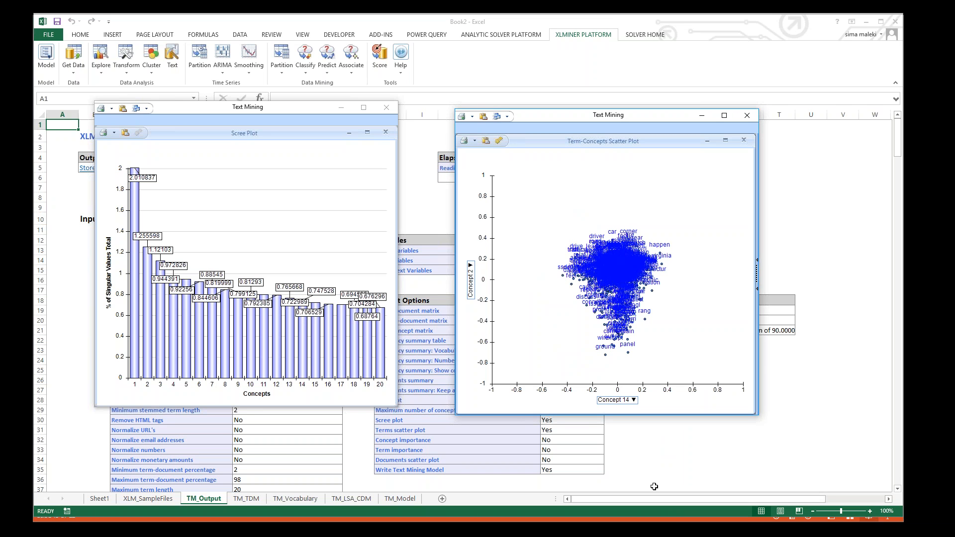
{"action": "left_click", "coordinate": [744, 115]}
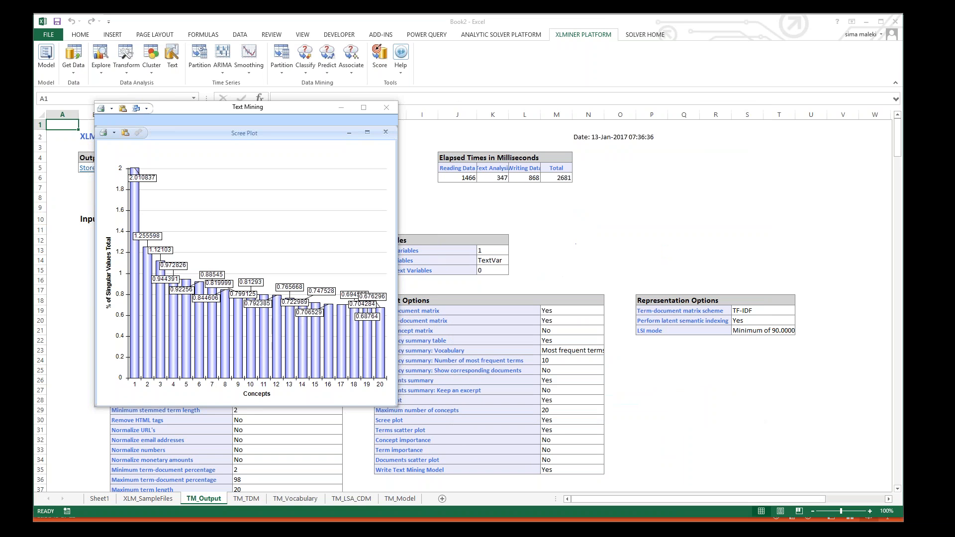
{"action": "left_click", "coordinate": [386, 107]}
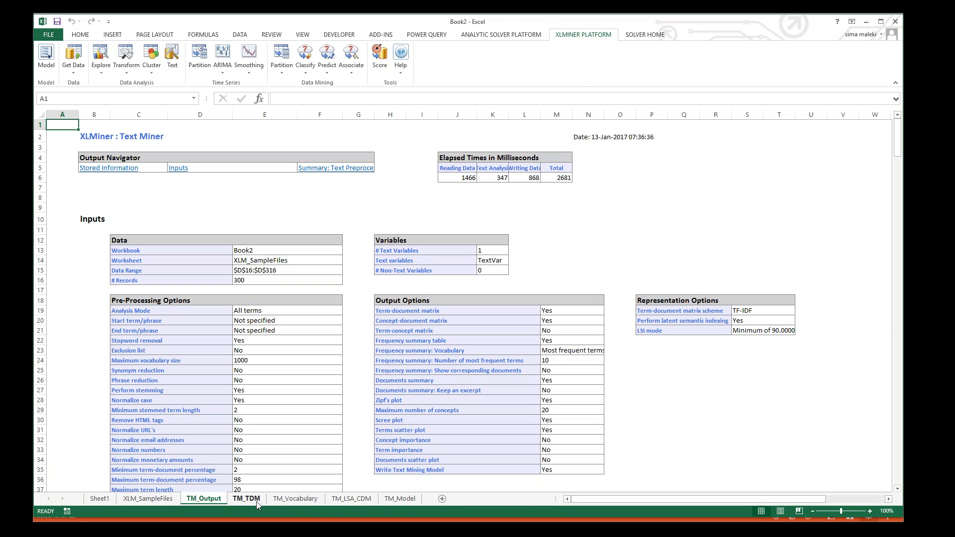
View the concept-document matrix on the TM_LSA_CDM sheet and the term-document matrix on the TM_TDM sheet
{"action": "left_click", "coordinate": [338, 498]}
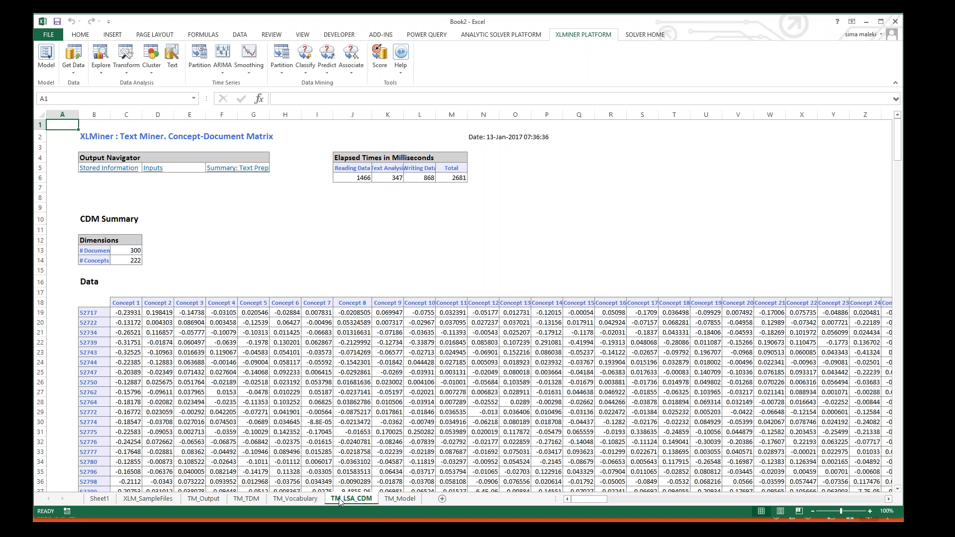
{"action": "left_click", "coordinate": [258, 498]}
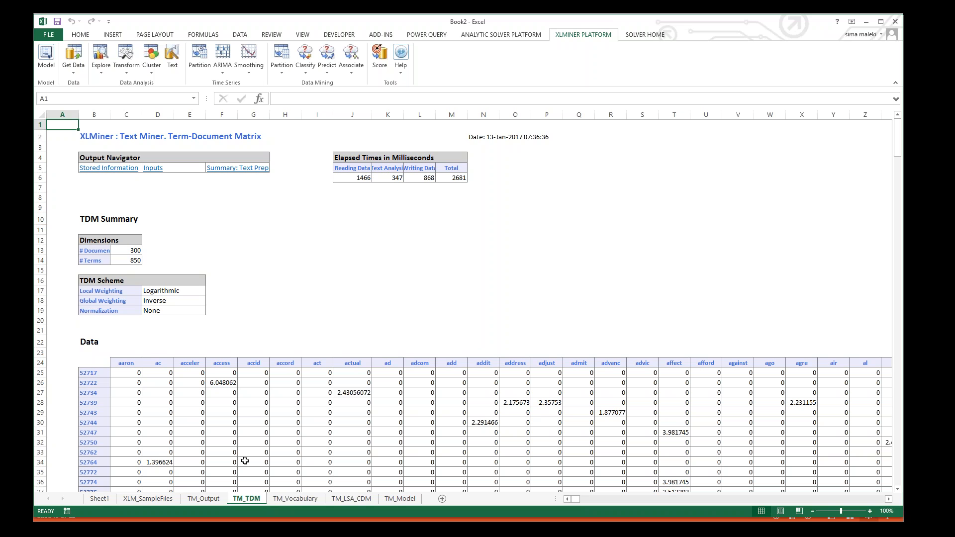
Minimize the text mining and example overview workbooks and advance the PowerPoint slide show to the Time Series Data slide
{"action": "left_click", "coordinate": [866, 22]}
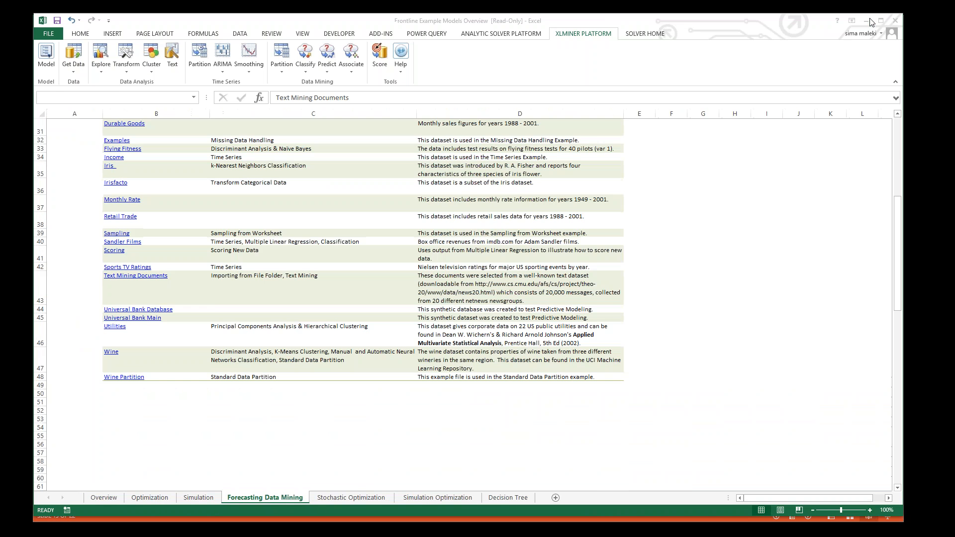
{"action": "left_click", "coordinate": [867, 22]}
{"action": "left_click", "coordinate": [354, 313]}
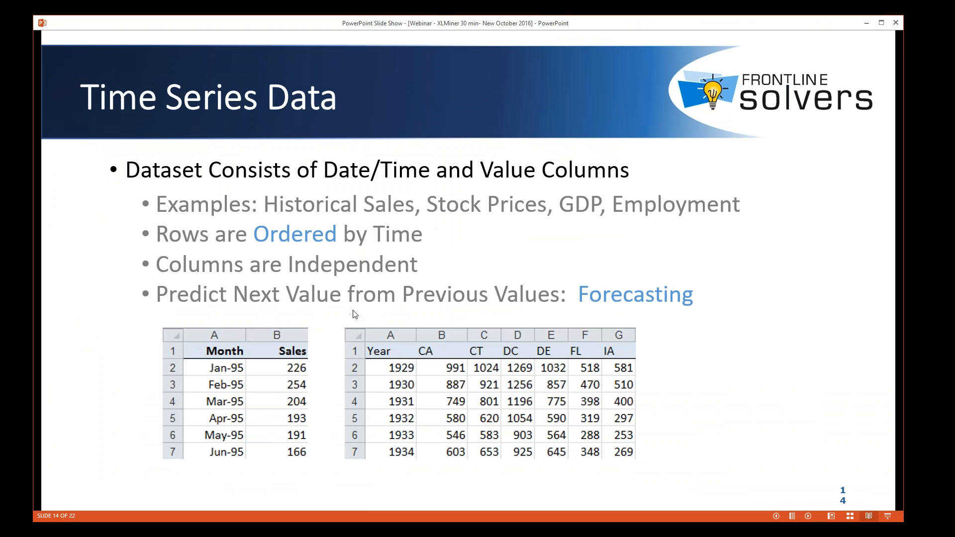
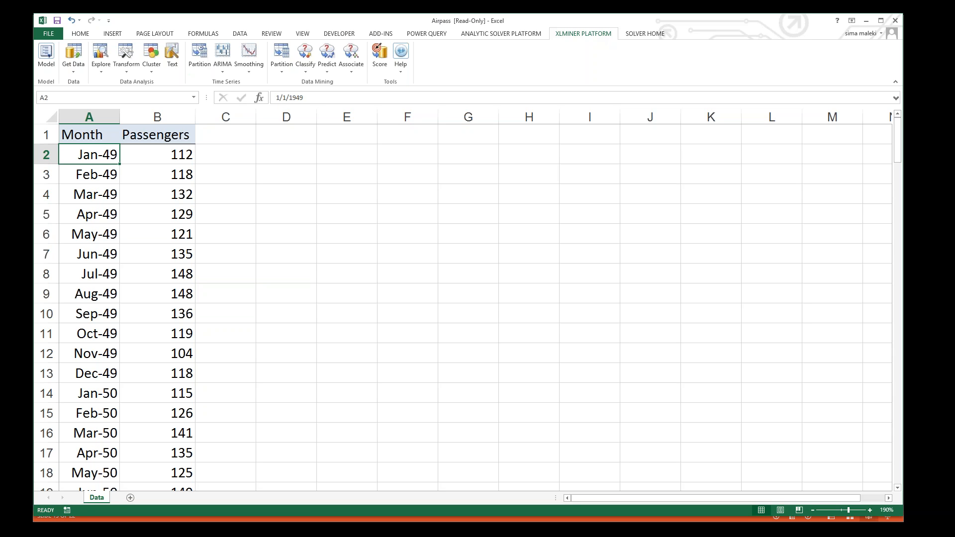
Create a line chart of the Airpass data with Passengers as the plotted variable and Month on the horizontal axis
{"action": "left_click", "coordinate": [103, 254]}
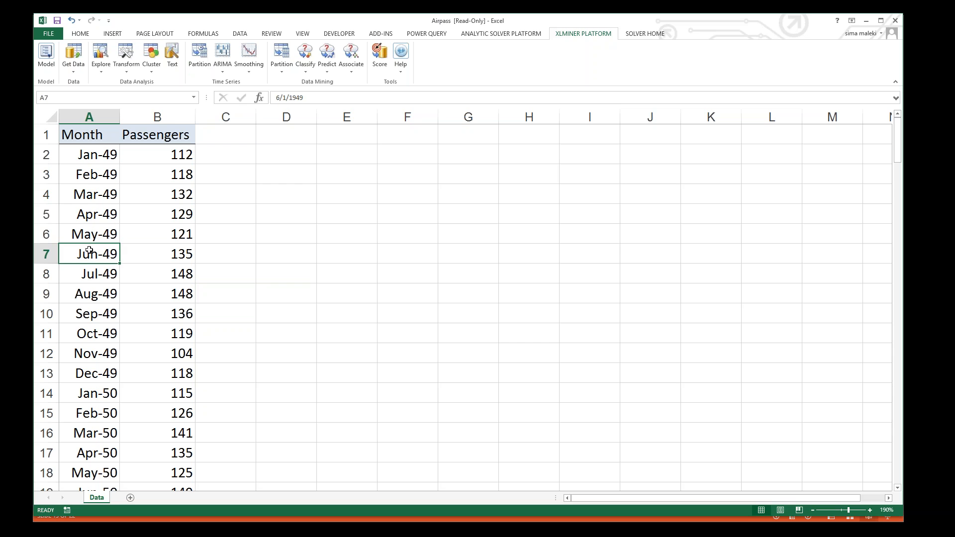
{"action": "left_click", "coordinate": [98, 67]}
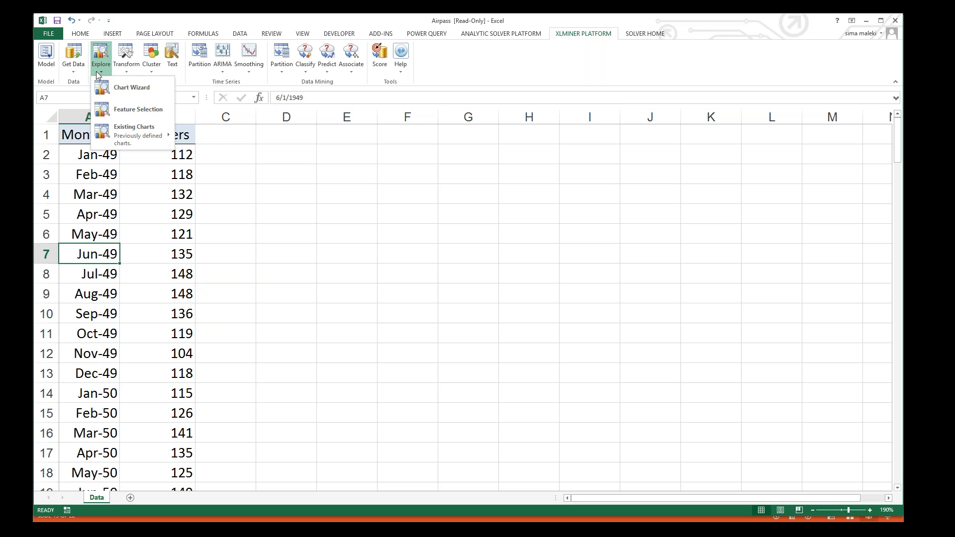
{"action": "left_click", "coordinate": [107, 88]}
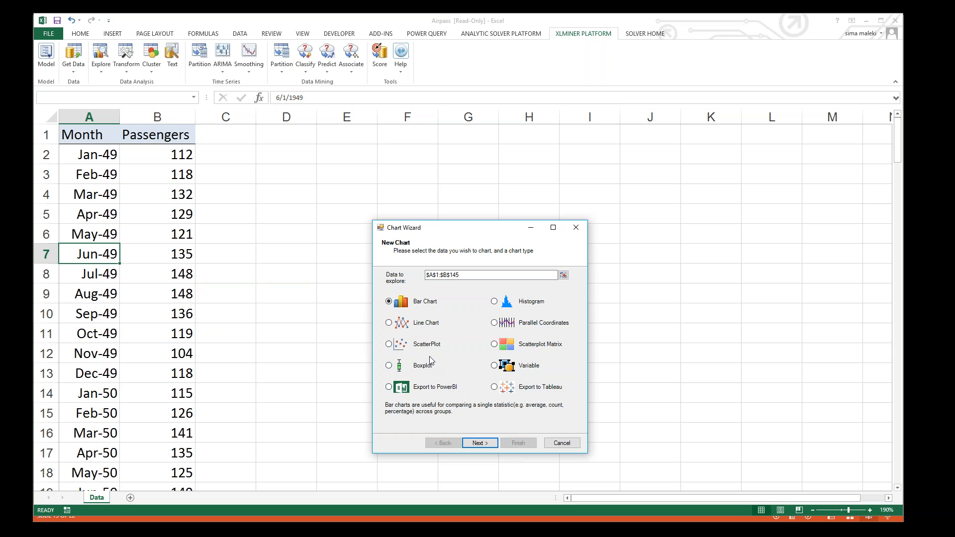
{"action": "left_click", "coordinate": [389, 323]}
{"action": "left_click", "coordinate": [496, 444]}
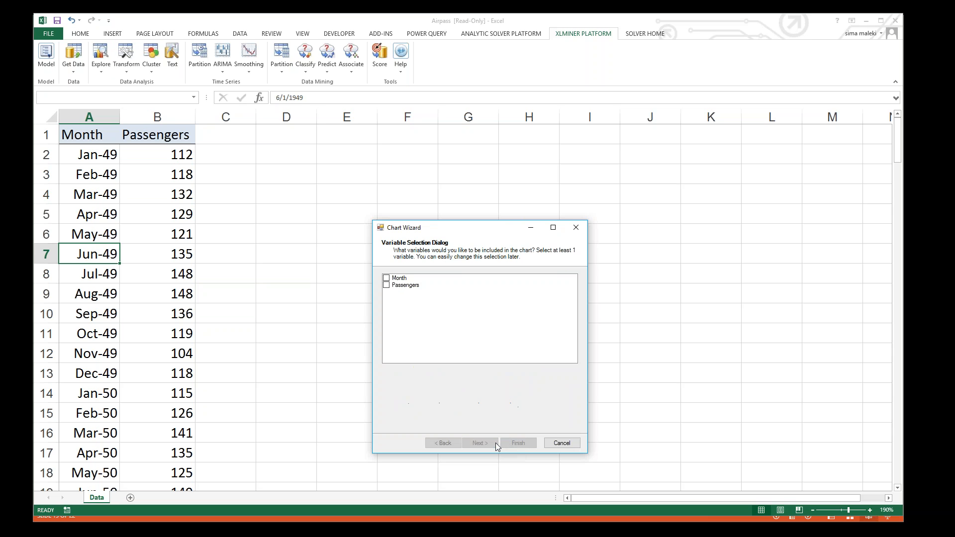
{"action": "left_click", "coordinate": [387, 285]}
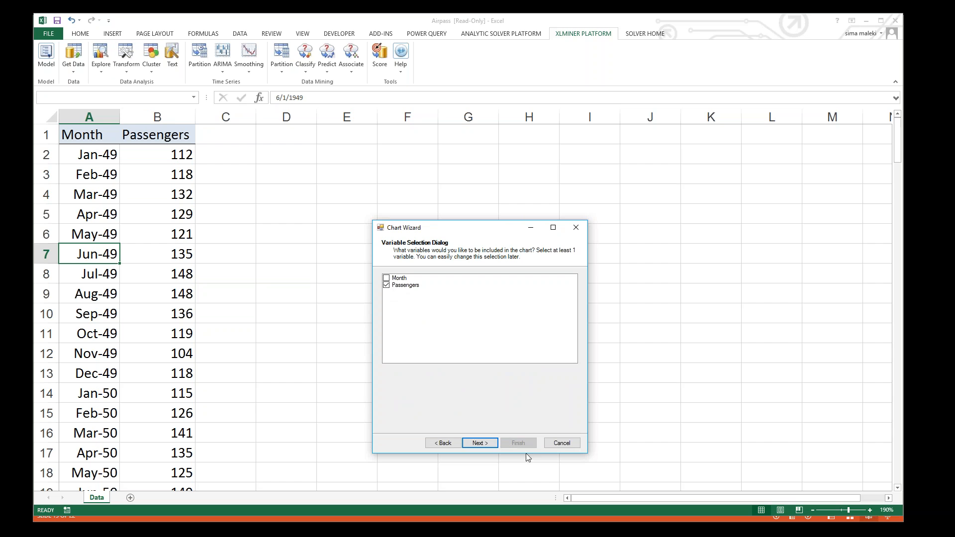
{"action": "left_click", "coordinate": [488, 446]}
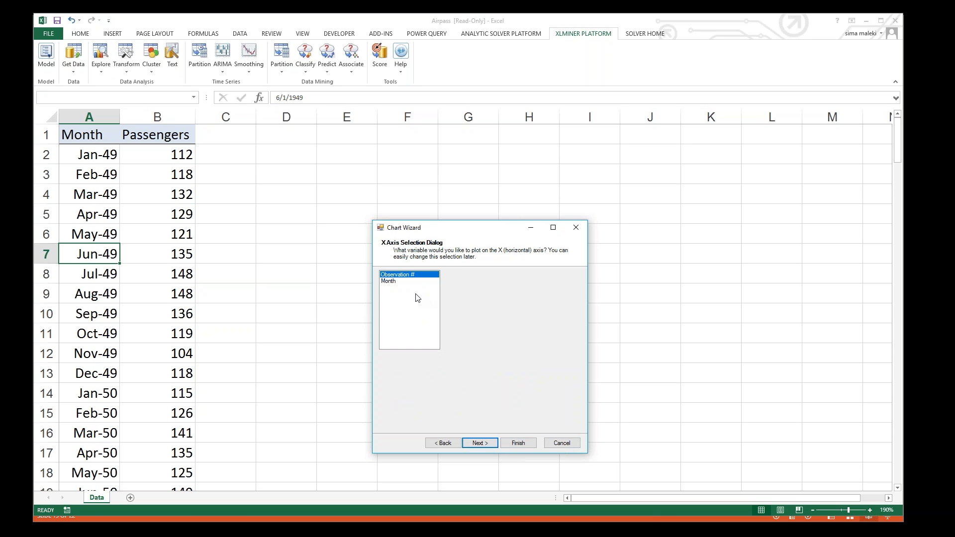
{"action": "left_click", "coordinate": [404, 281]}
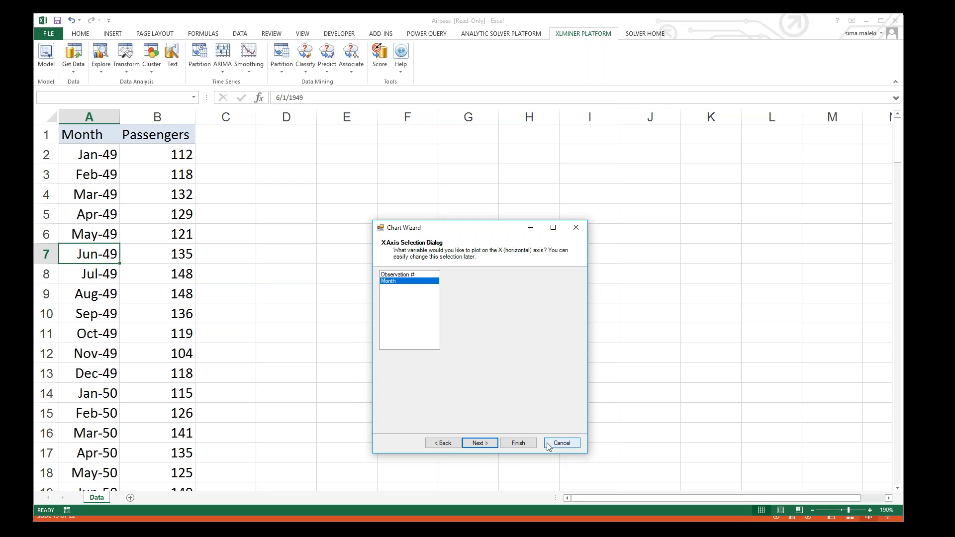
{"action": "left_click", "coordinate": [517, 442]}
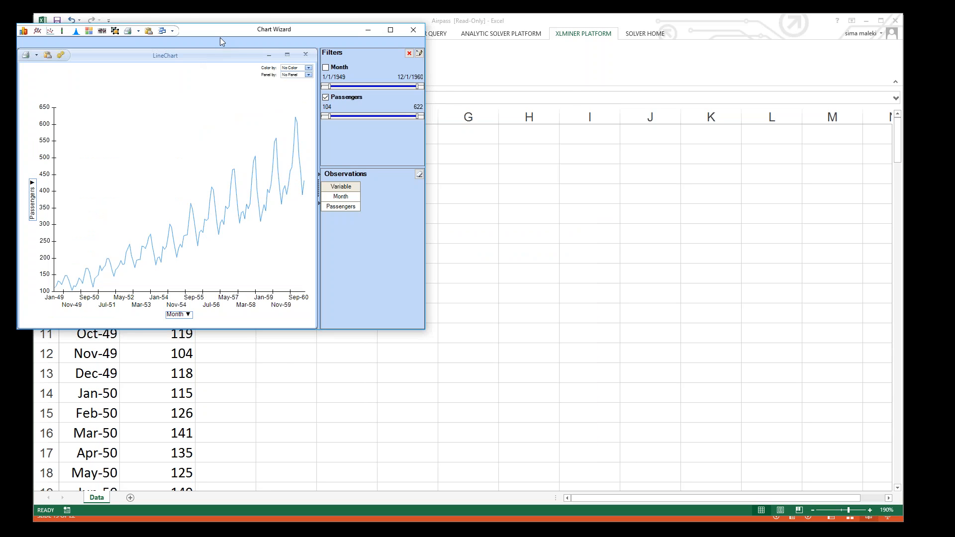
Move the chart window to the middle of the worksheet, examine the passenger trend, and close the chart without saving it
{"action": "left_click_drag", "start_coordinate": [223, 35], "coordinate": [474, 116]}
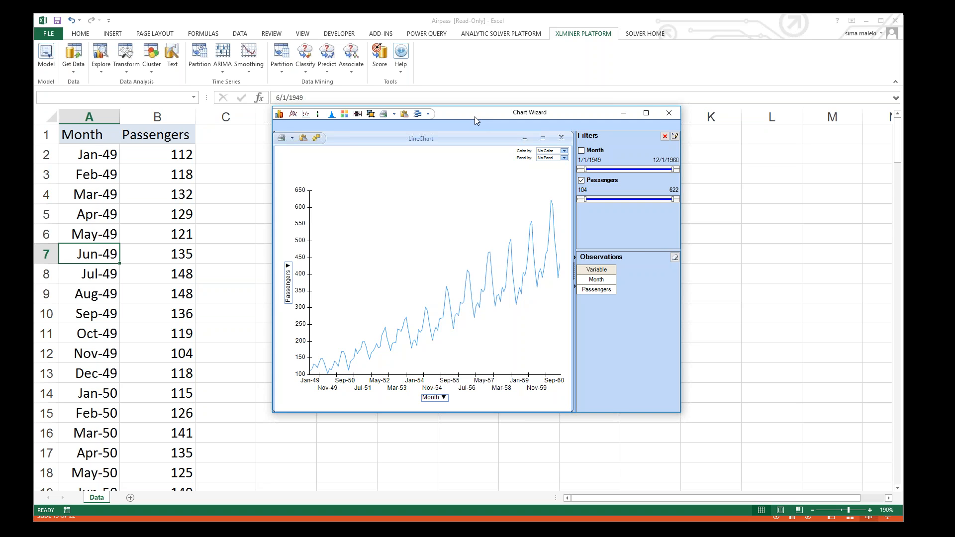
{"action": "left_click", "coordinate": [678, 115]}
{"action": "left_click", "coordinate": [492, 280]}
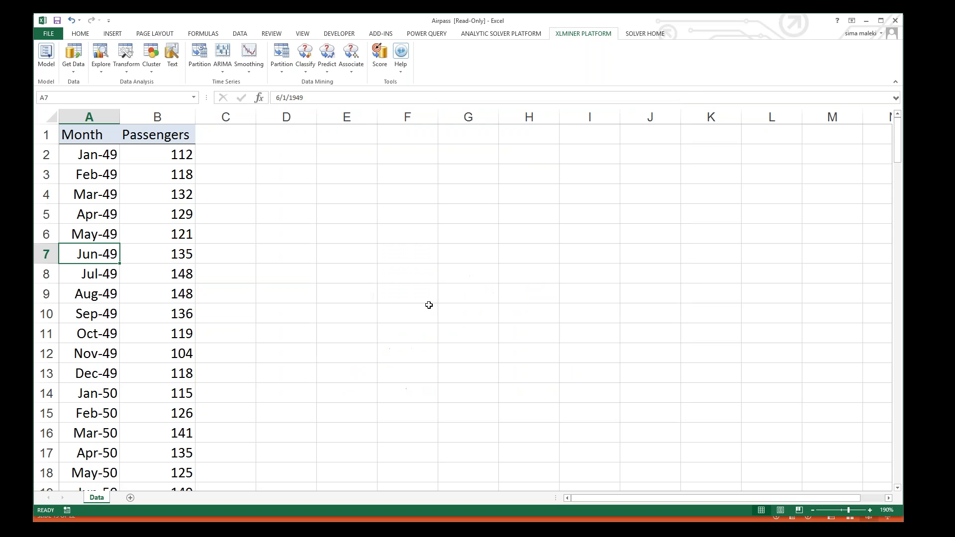
Partition the time series with Month as time variable and Passengers as partition variable, using automatic percentages of 60 training and 40 validation
{"action": "left_click", "coordinate": [200, 60]}
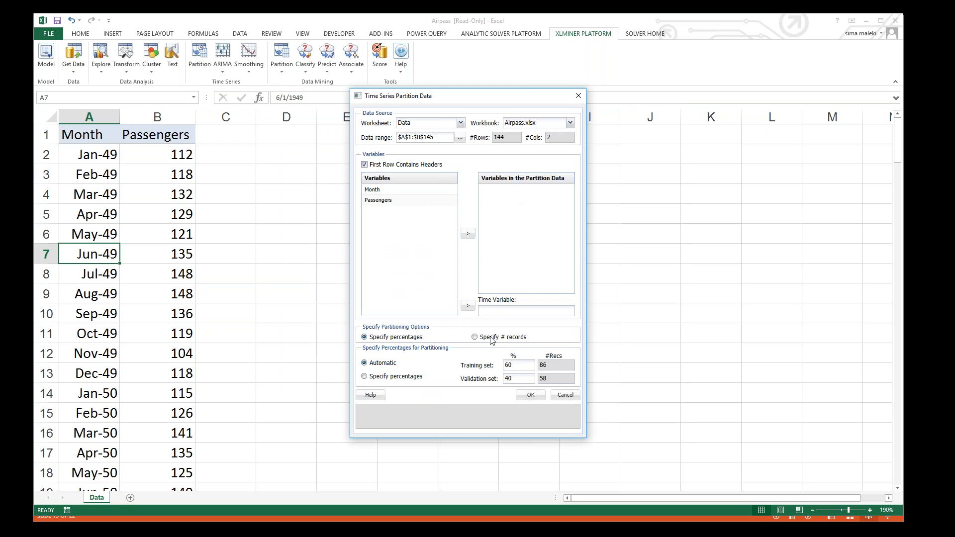
{"action": "left_click", "coordinate": [398, 190]}
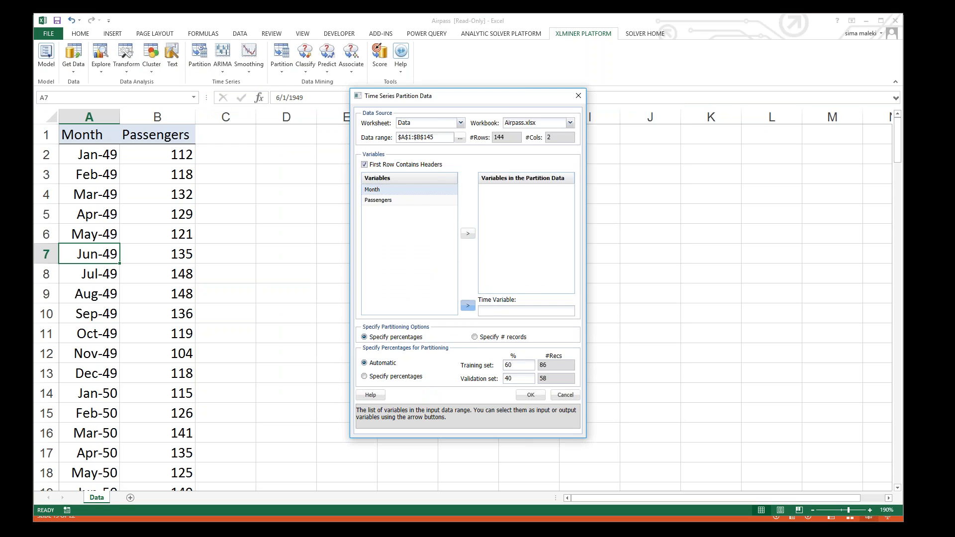
{"action": "left_click", "coordinate": [468, 306]}
{"action": "left_click", "coordinate": [413, 189]}
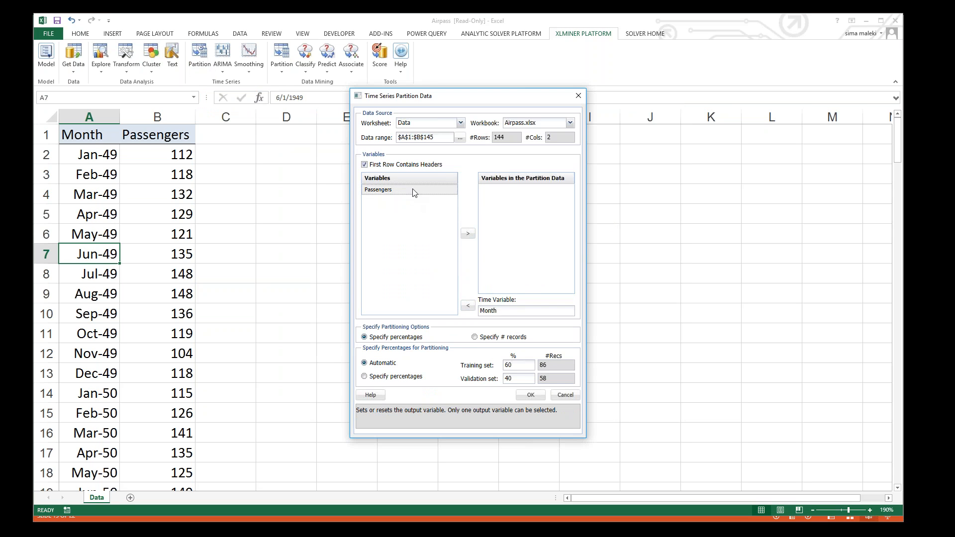
{"action": "left_click", "coordinate": [468, 233]}
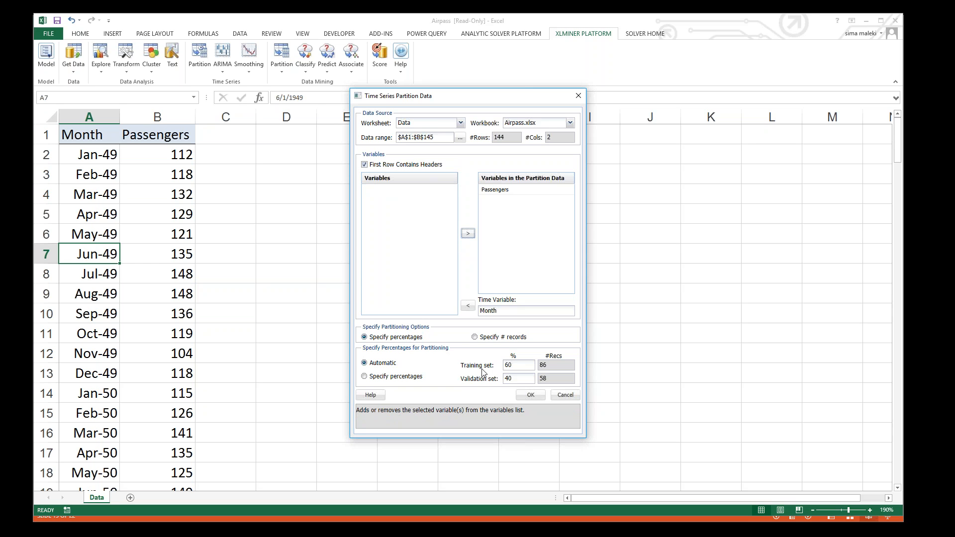
{"action": "left_click", "coordinate": [531, 394]}
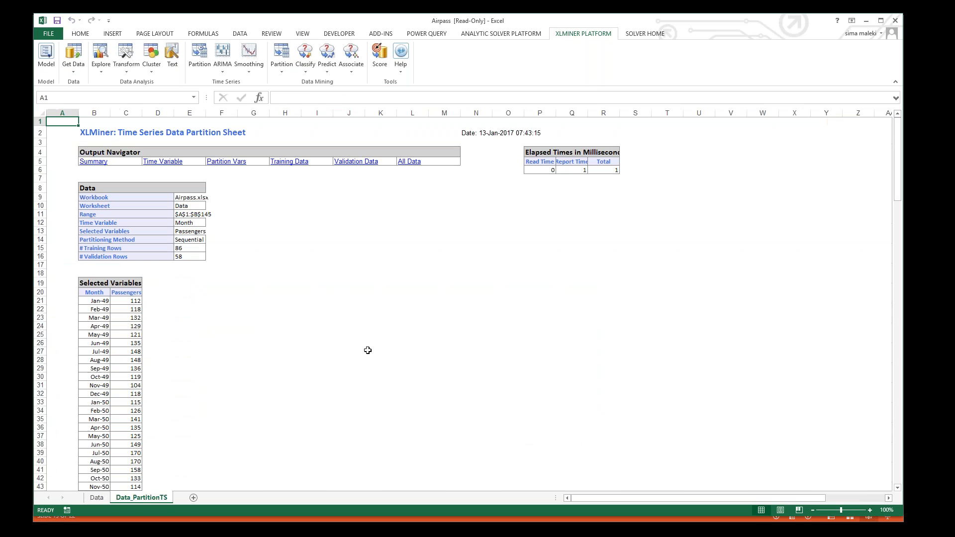
Start multiplicative Holt-Winters smoothing on the Data_PartitionTS sheet and choose Passengers as the selected variable
{"action": "scroll", "coordinate": [181, 386], "scroll_direction": "down", "scroll_amount": 3}
{"action": "scroll", "coordinate": [180, 387], "scroll_direction": "down", "scroll_amount": 1}
{"action": "left_click", "coordinate": [124, 318]}
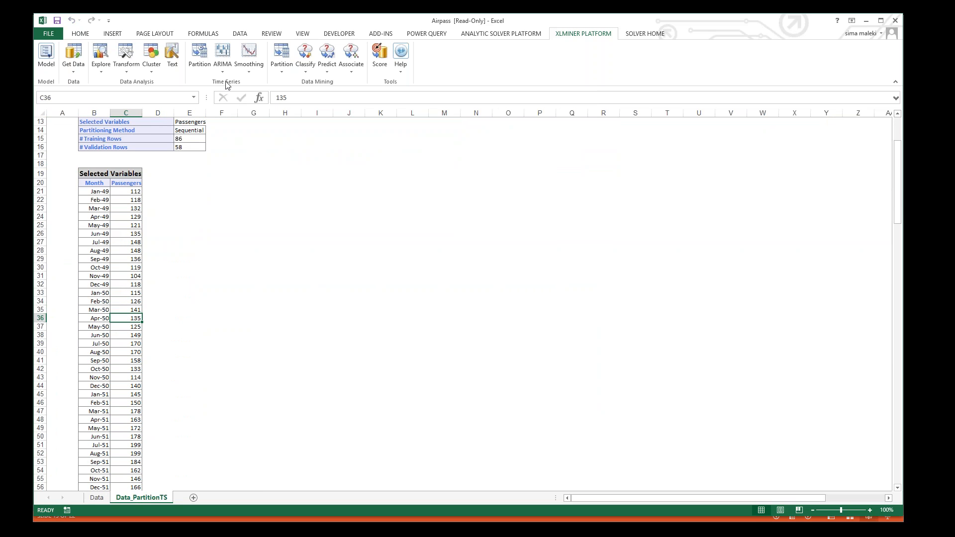
{"action": "left_click", "coordinate": [250, 62]}
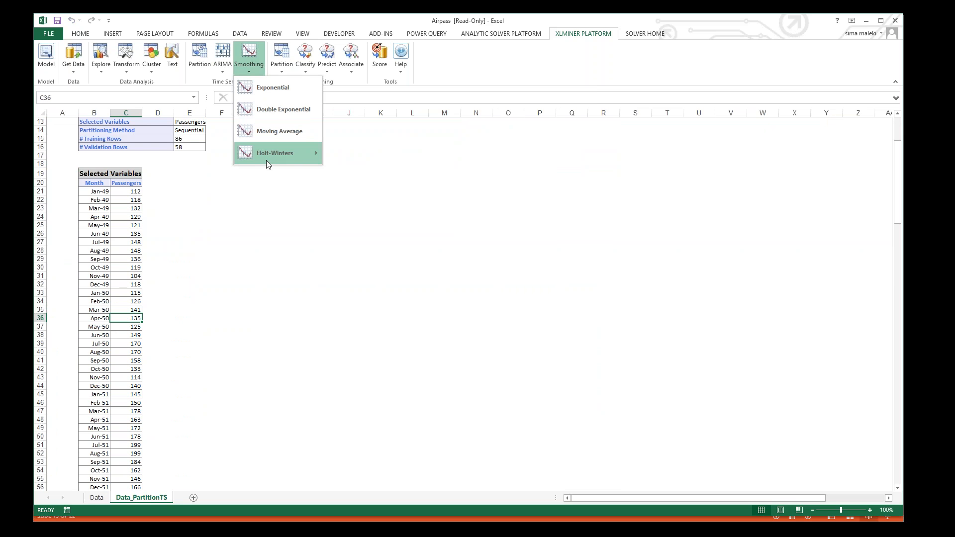
{"action": "mouse_move", "coordinate": [266, 161]}
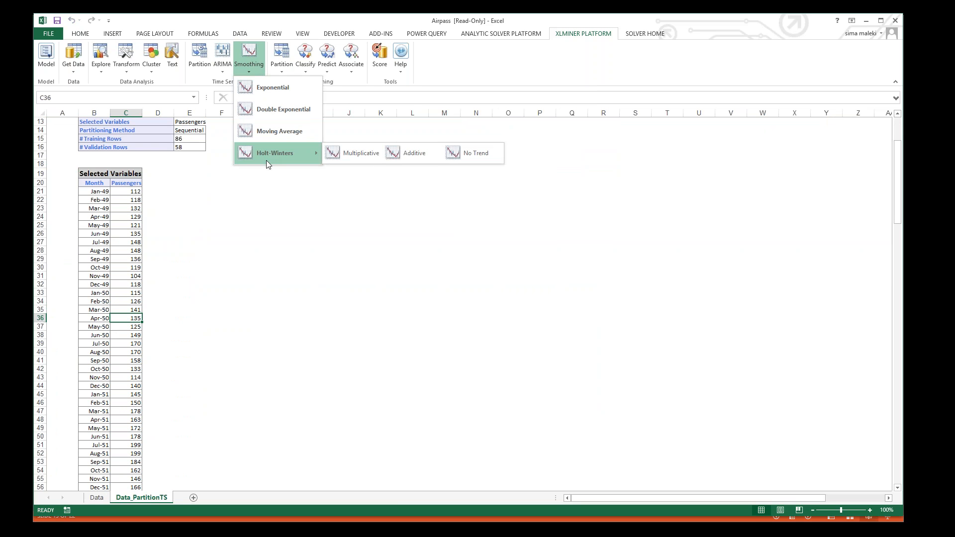
{"action": "left_click", "coordinate": [344, 155]}
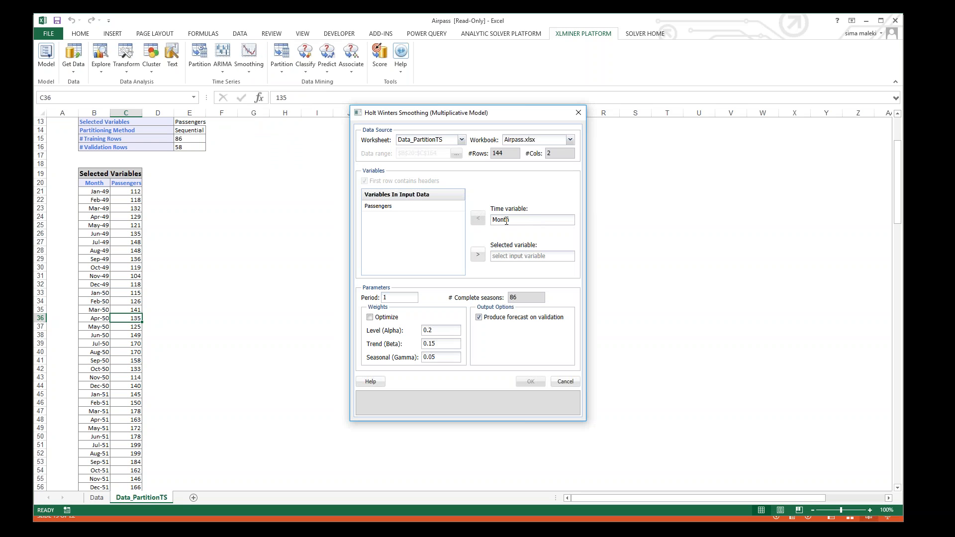
{"action": "left_click", "coordinate": [384, 206]}
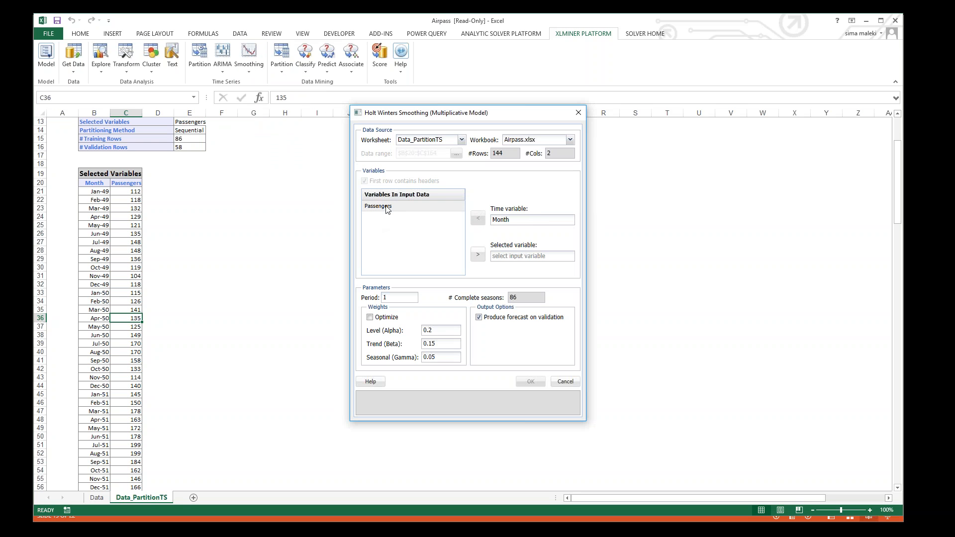
{"action": "left_click", "coordinate": [478, 256]}
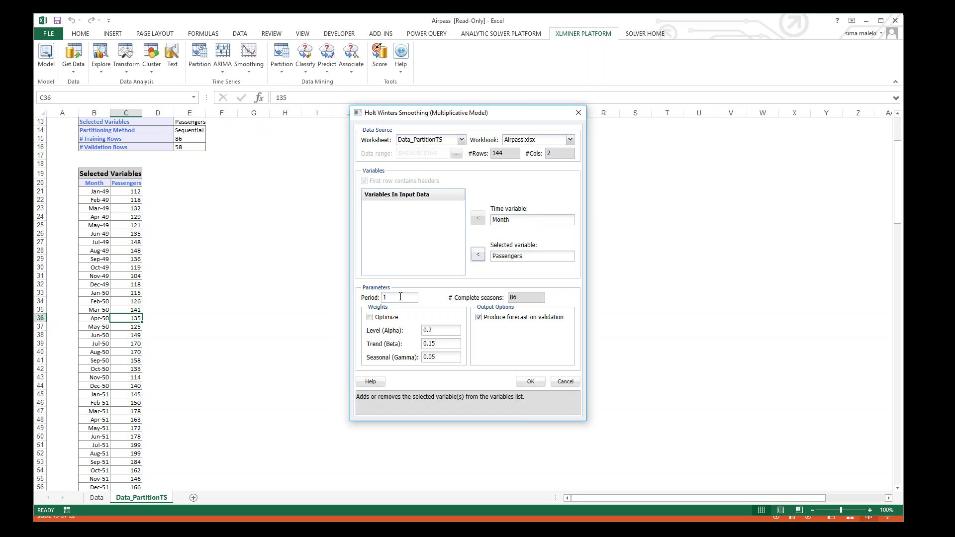
Set the smoothing period to 12 and run the model with the forecast on validation data enabled
{"action": "left_click", "coordinate": [390, 300]}
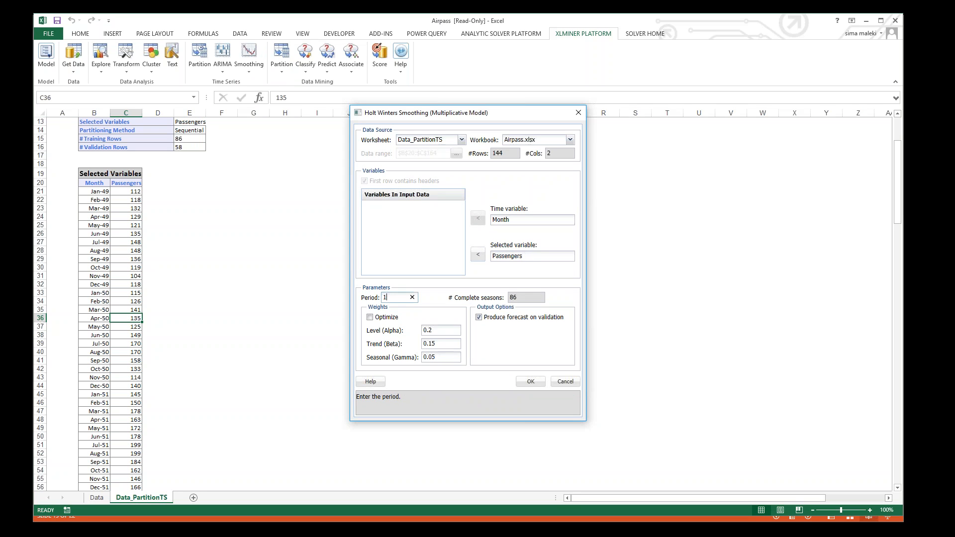
{"action": "type", "text": "2"}
{"action": "left_click", "coordinate": [511, 345]}
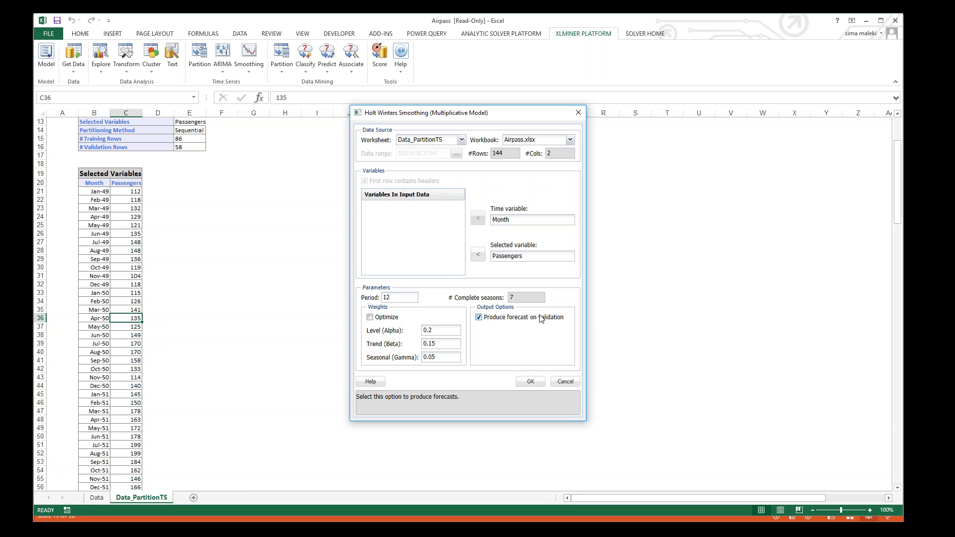
{"action": "left_click", "coordinate": [531, 382]}
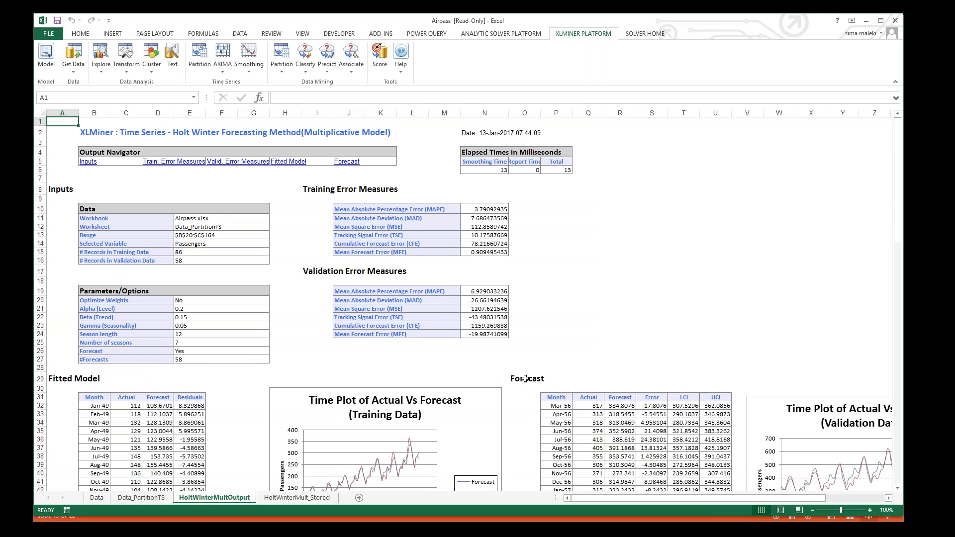
Examine the validation error measures, the Forecast table and the Fitted Model table on the HoltWinterMultOutput sheet
{"action": "left_click_drag", "start_coordinate": [344, 188], "coordinate": [307, 345]}
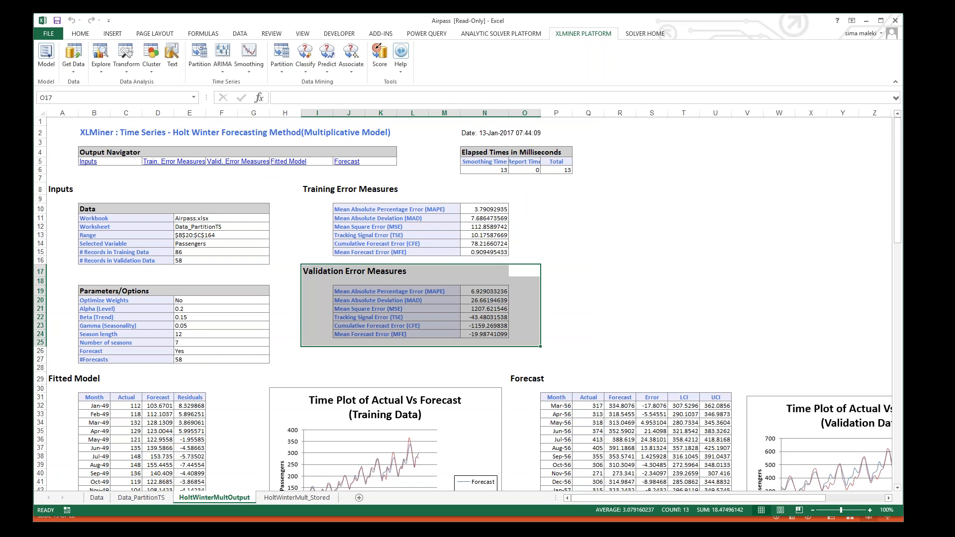
{"action": "scroll", "coordinate": [467, 304], "scroll_direction": "down", "scroll_amount": 1}
{"action": "scroll", "coordinate": [517, 279], "scroll_direction": "down", "scroll_amount": 5}
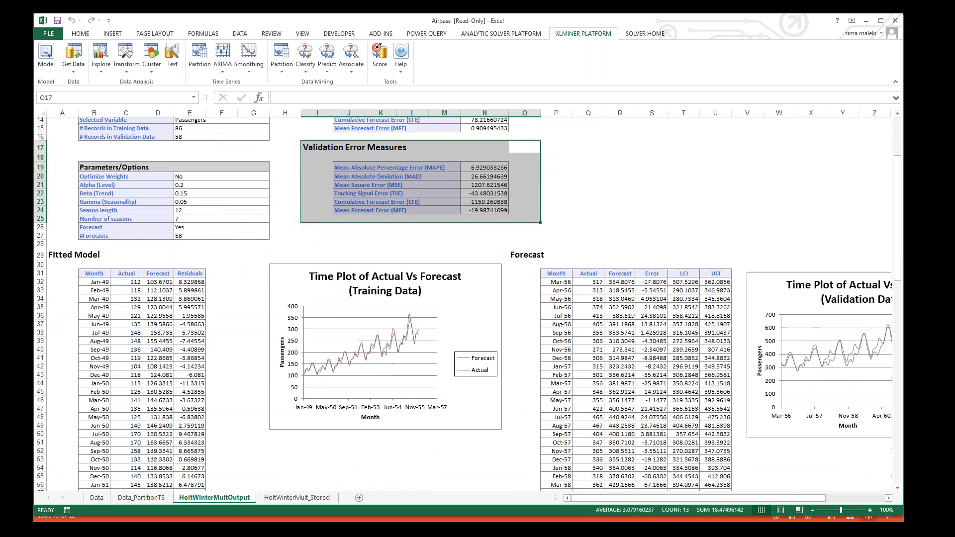
{"action": "left_click_drag", "start_coordinate": [517, 248], "coordinate": [706, 422]}
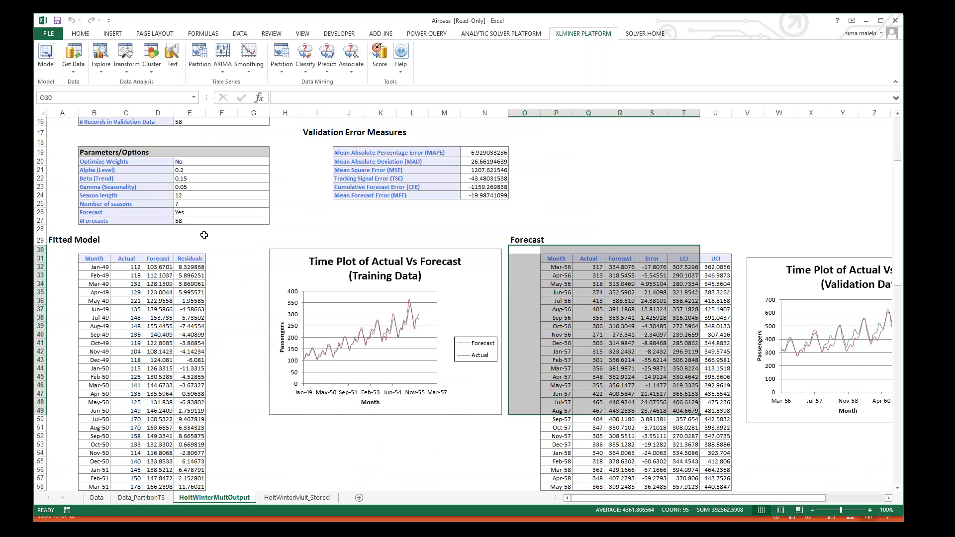
{"action": "left_click_drag", "start_coordinate": [208, 240], "coordinate": [50, 432]}
{"action": "left_click", "coordinate": [245, 242]}
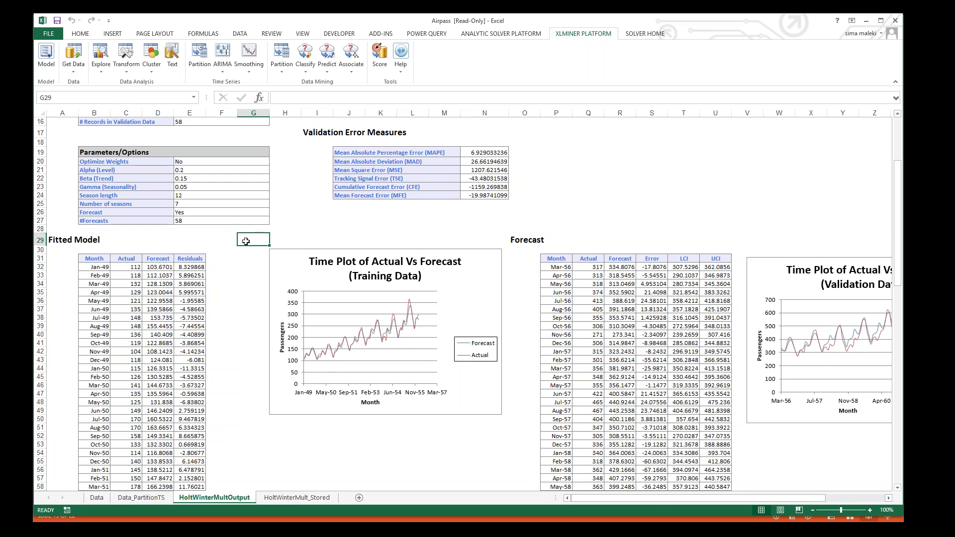
Compare the actual versus forecast time plots for the training and validation data with the error measures above them
{"action": "scroll", "coordinate": [245, 242], "scroll_direction": "down", "scroll_amount": 2}
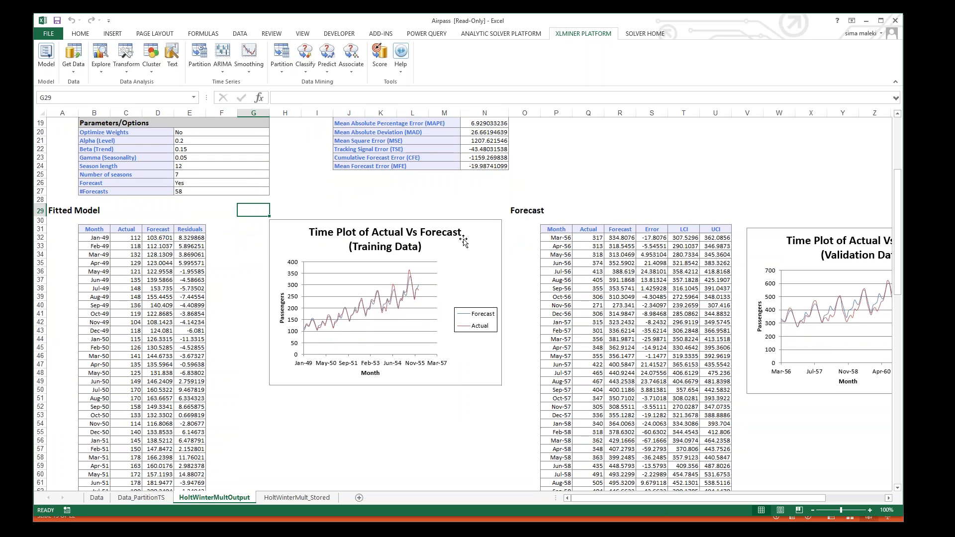
{"action": "left_click", "coordinate": [475, 241]}
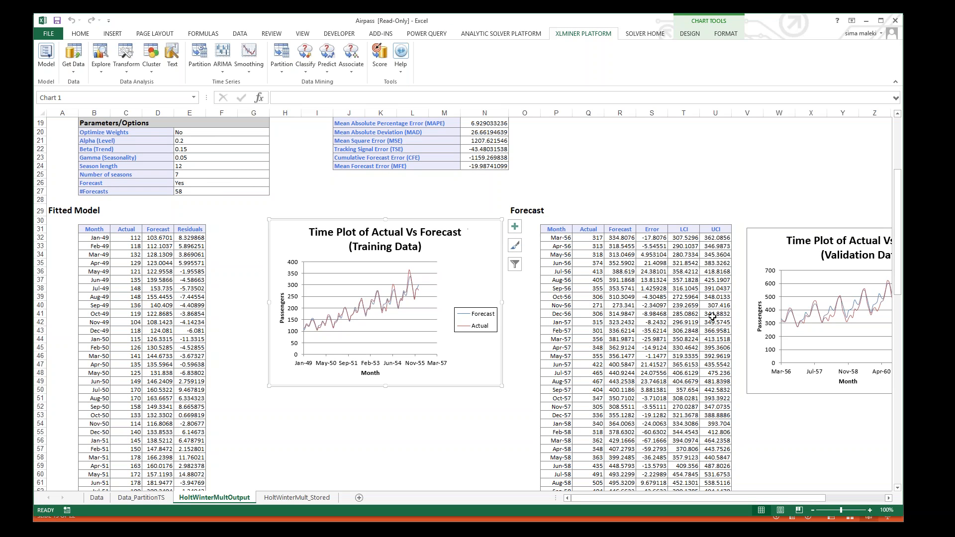
{"action": "left_click_drag", "start_coordinate": [789, 500], "coordinate": [849, 499]}
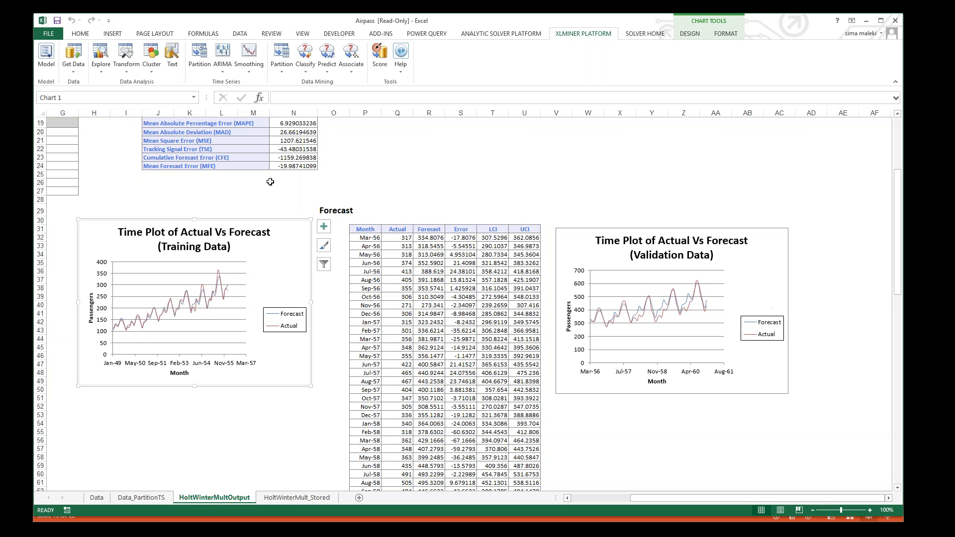
{"action": "scroll", "coordinate": [231, 215], "scroll_direction": "up", "scroll_amount": 1}
{"action": "scroll", "coordinate": [230, 215], "scroll_direction": "up", "scroll_amount": 2}
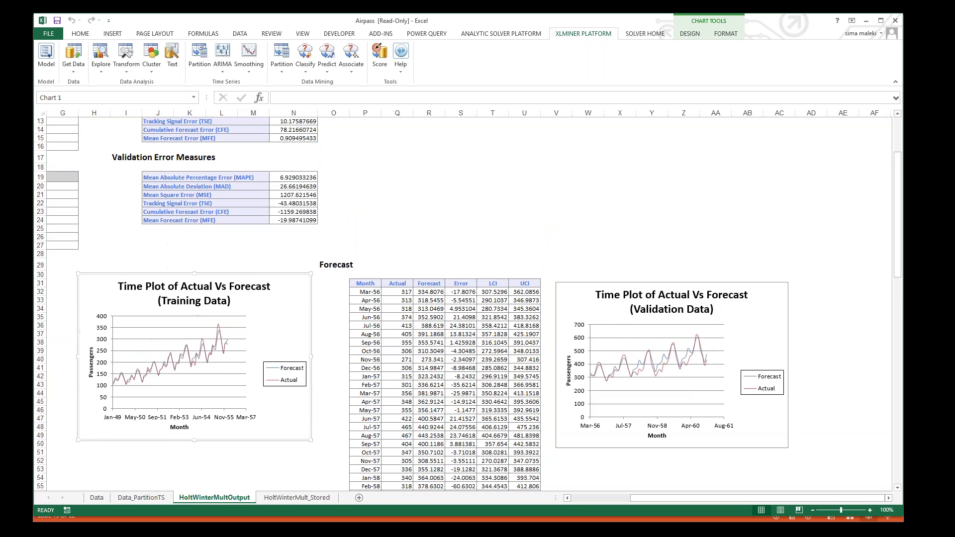
{"action": "scroll", "coordinate": [230, 215], "scroll_direction": "down", "scroll_amount": 2}
{"action": "scroll", "coordinate": [230, 215], "scroll_direction": "down", "scroll_amount": 2}
View the available time series ARIMA methods and dismiss the list without running any
{"action": "left_click", "coordinate": [222, 64]}
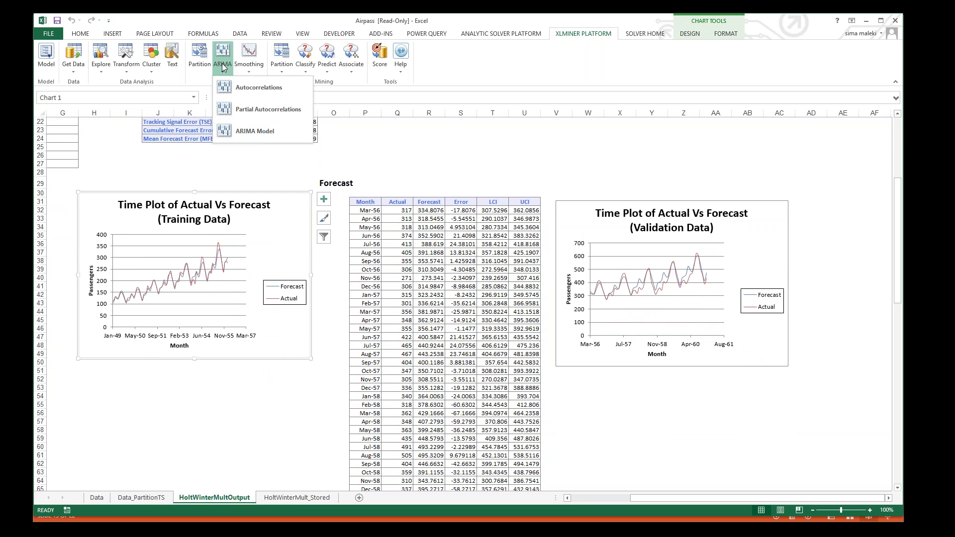
{"action": "left_click", "coordinate": [465, 60]}
{"action": "left_click", "coordinate": [544, 183]}
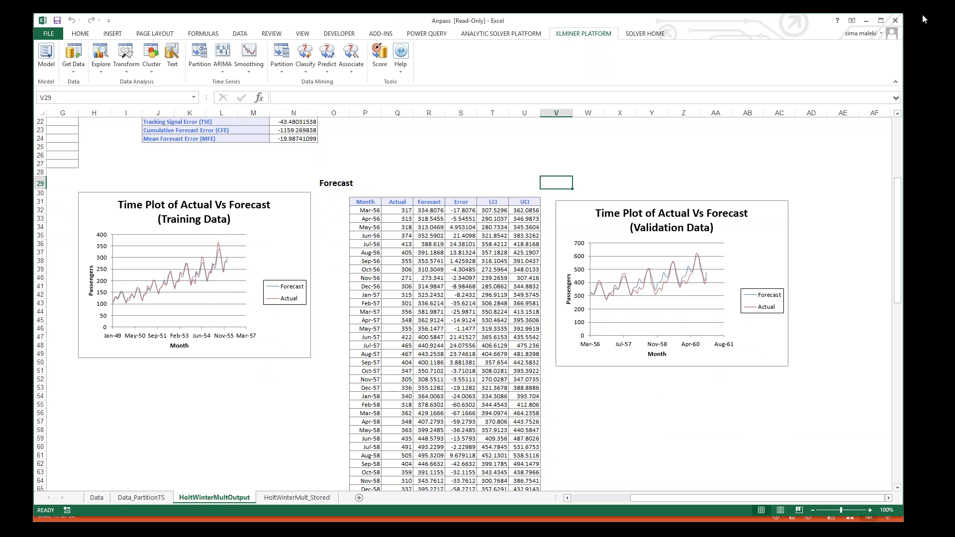
Minimize the Airpass workbook and advance the PowerPoint slide show to the "What You Need to Do: Key Steps" slide
{"action": "left_click", "coordinate": [867, 20]}
{"action": "left_click", "coordinate": [867, 21]}
{"action": "left_click", "coordinate": [379, 301]}
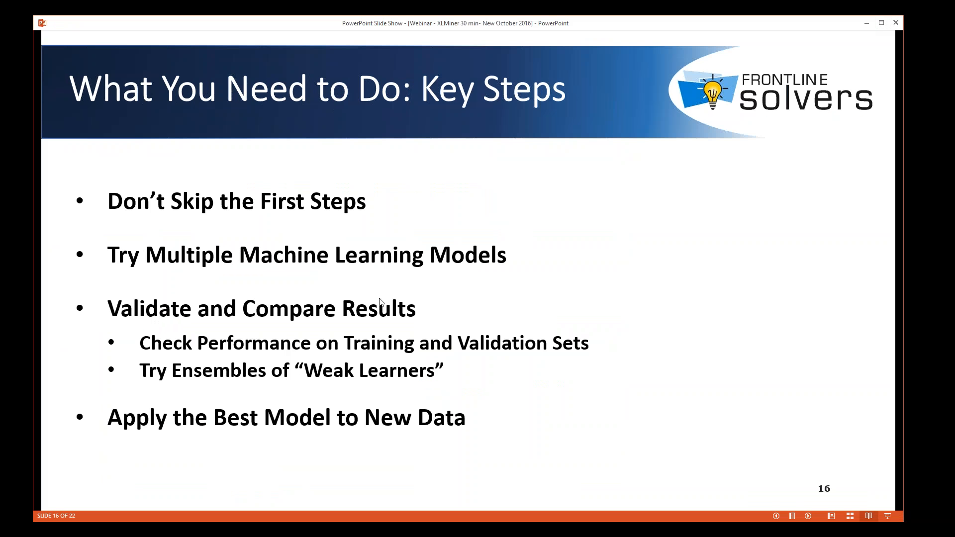